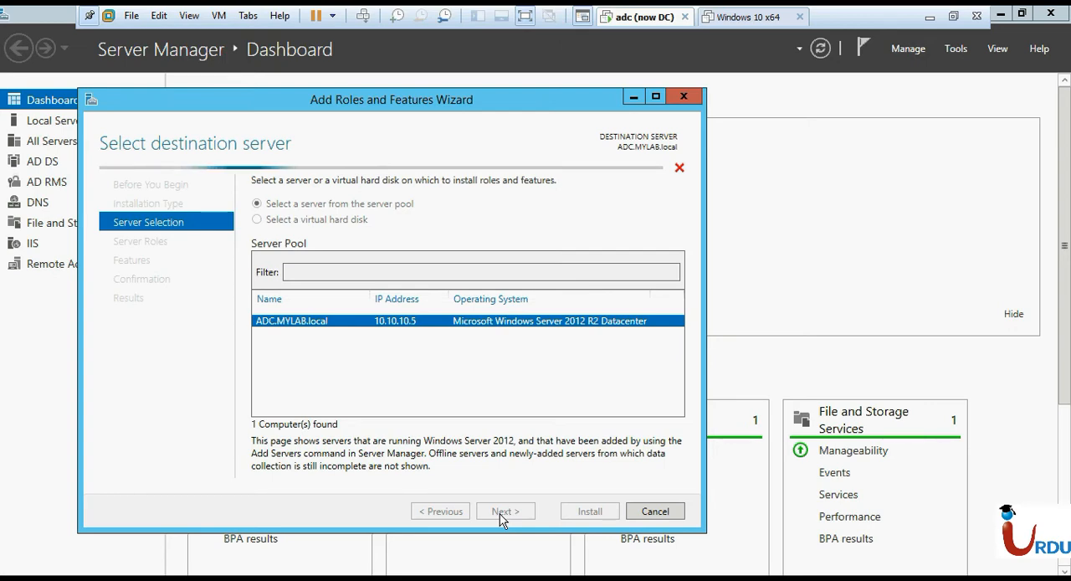
Add the Active Directory Certificate Services role with its required management tools on ADC.MYLAB.local, without any additional features.
left_click(500, 512)
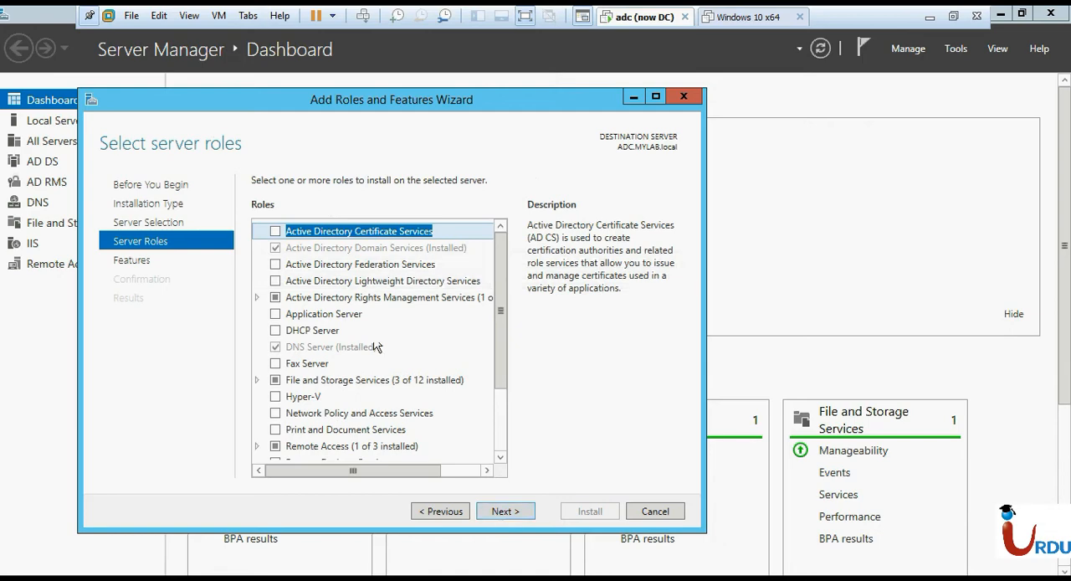
left_click(276, 234)
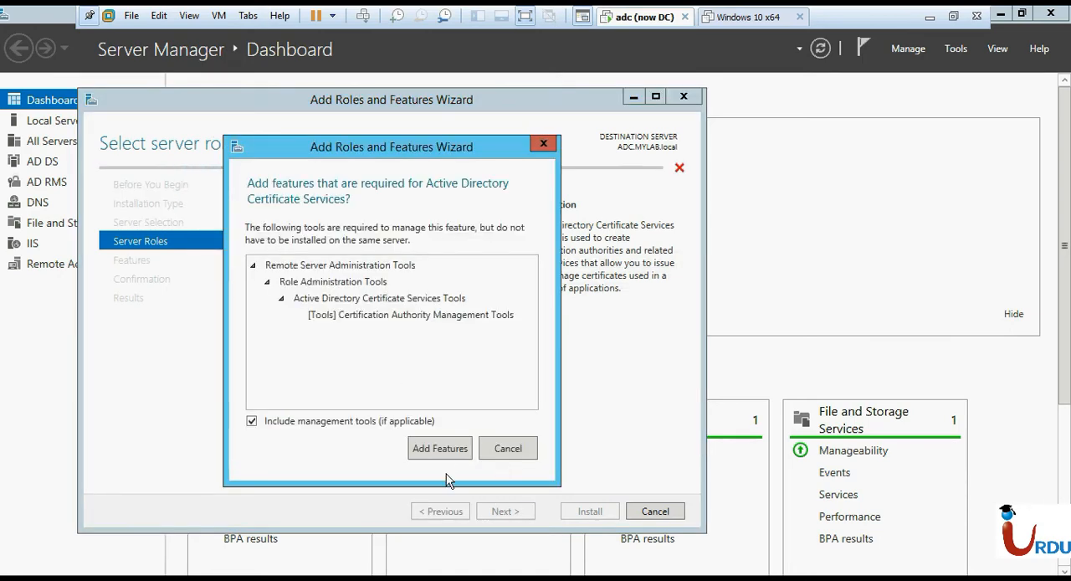
left_click(440, 449)
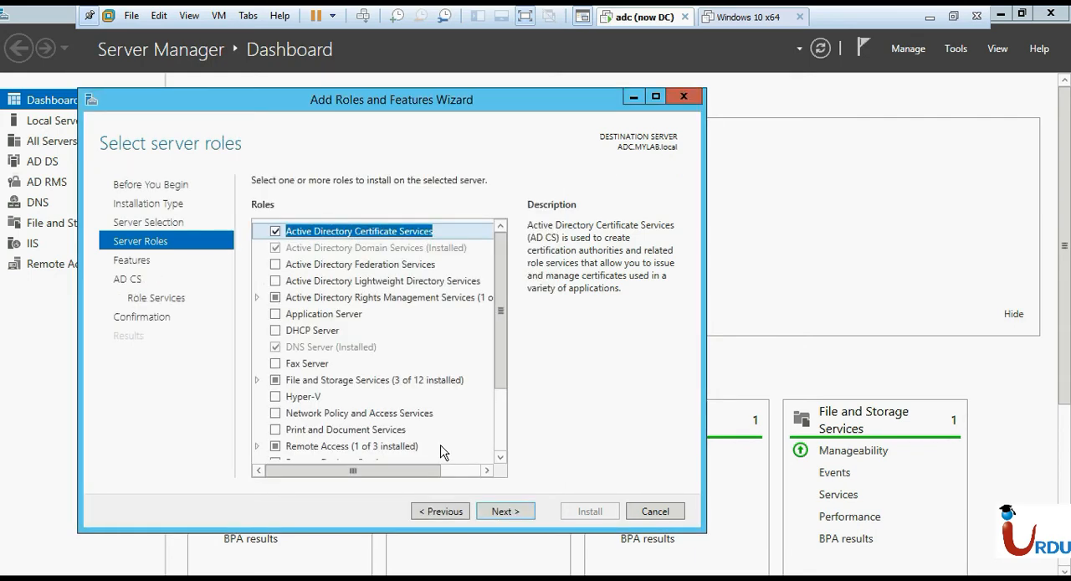
left_click(494, 517)
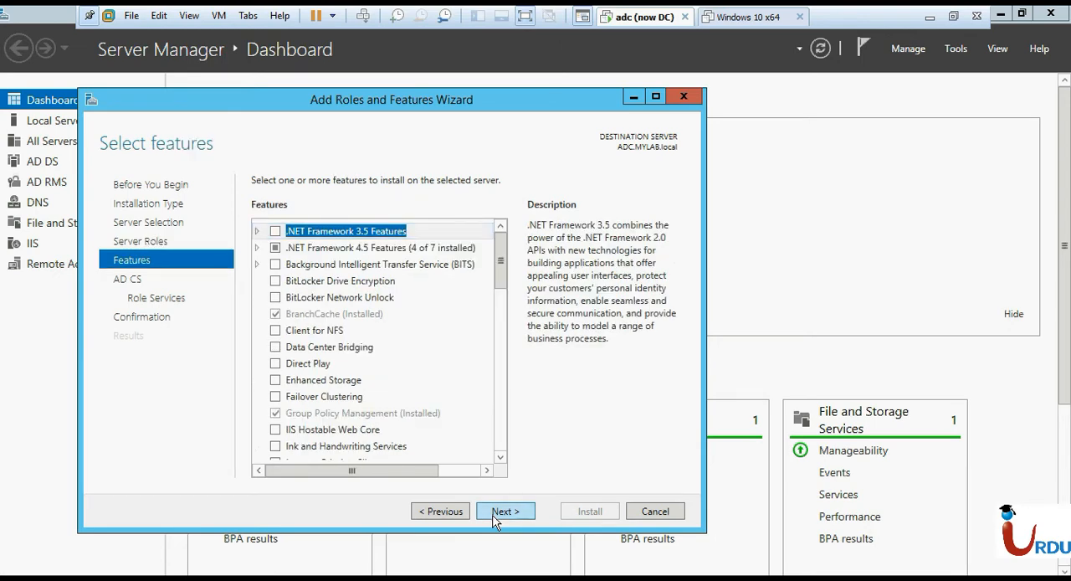
left_click(494, 517)
left_click(494, 517)
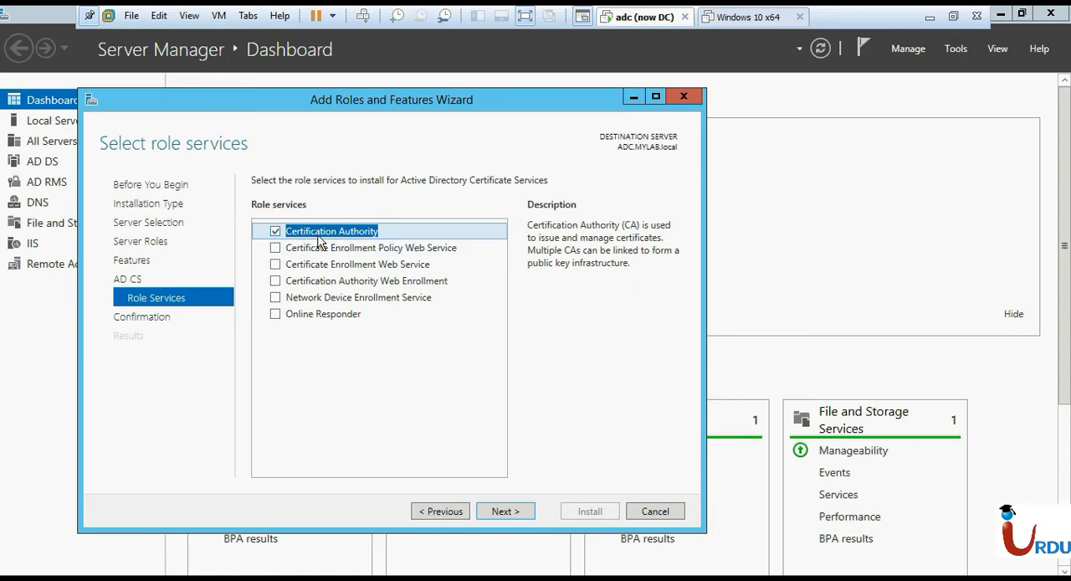
Include the Certificate Enrollment Web Service and its required features alongside Certification Authority, and install the selected role services.
left_click(275, 264)
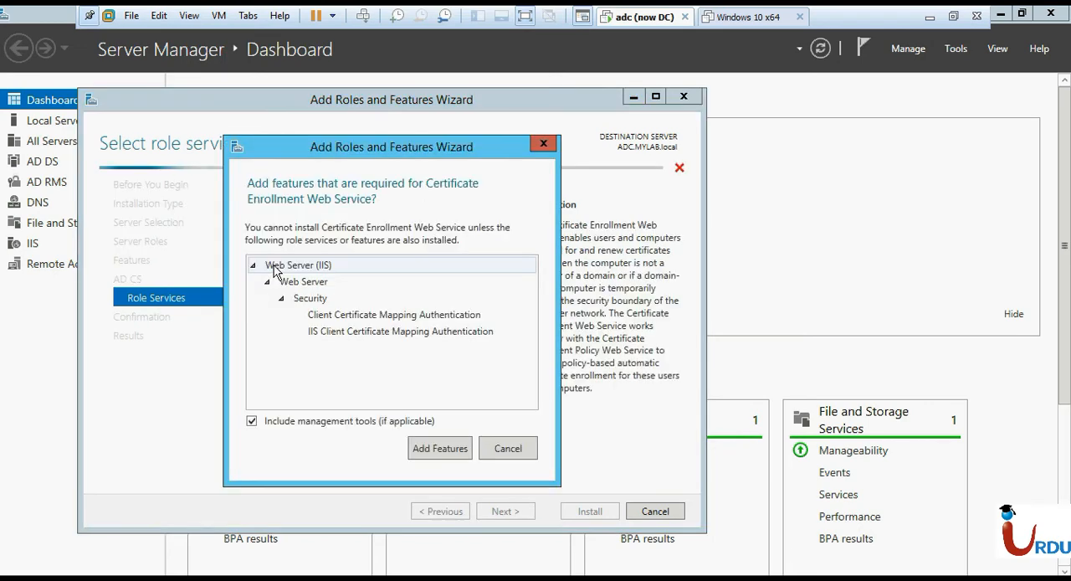
left_click(435, 451)
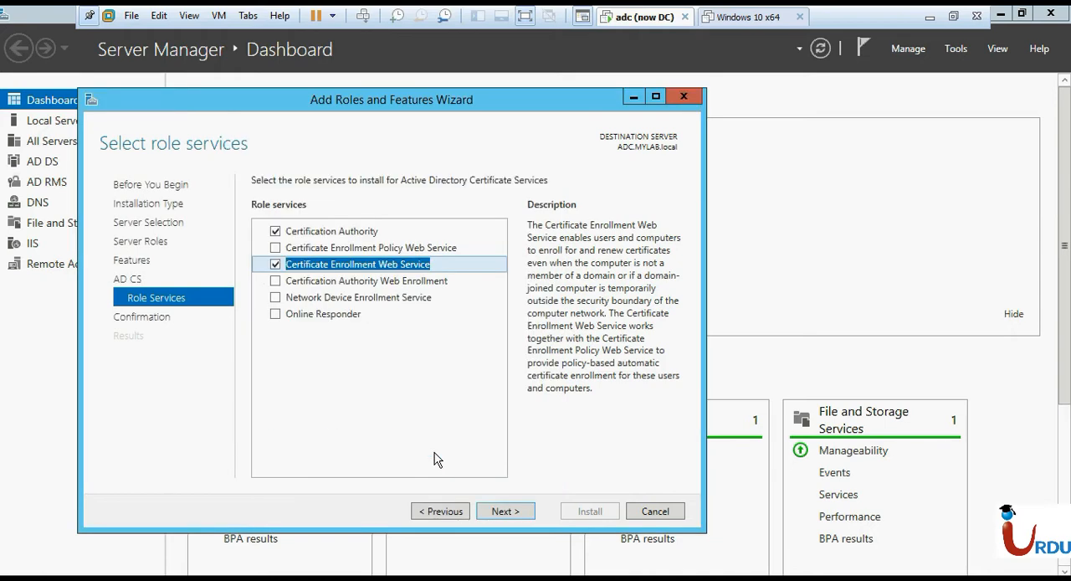
left_click(499, 512)
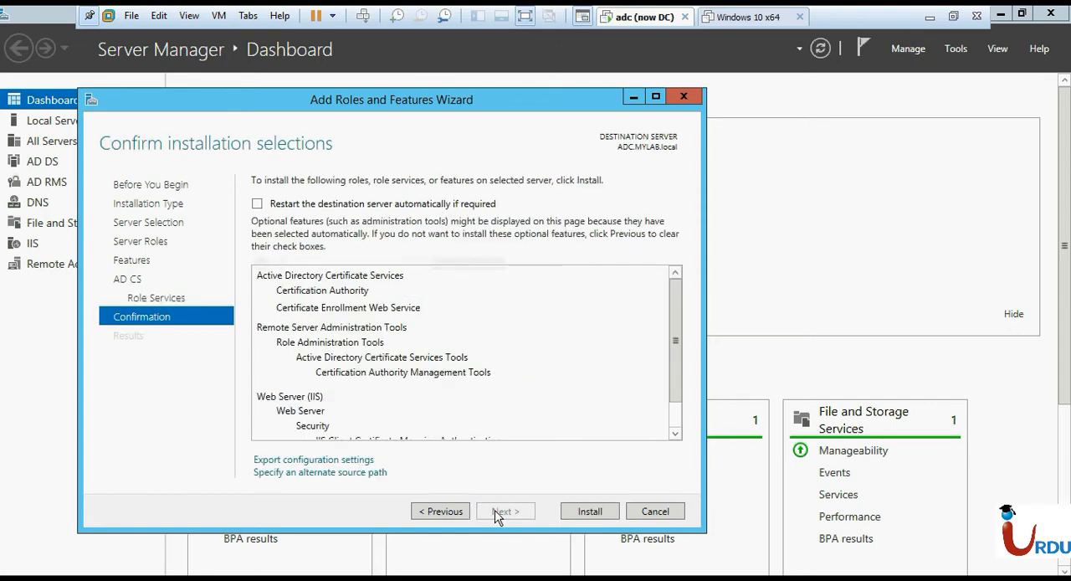
left_click(594, 512)
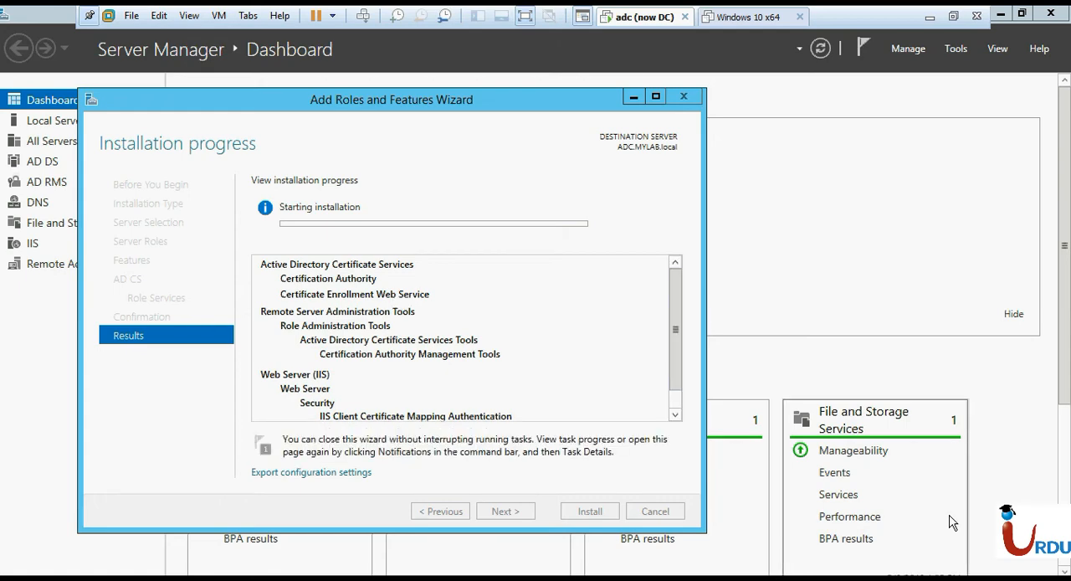
left_click(1019, 577)
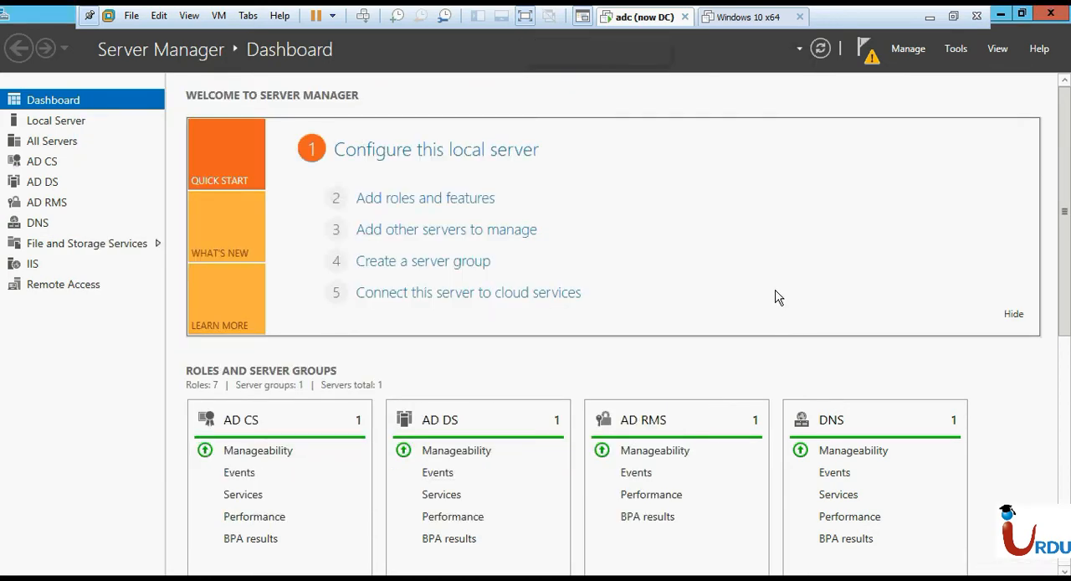
Start the post-deployment configuration of Active Directory Certificate Services and accept the default credentials.
left_click(866, 52)
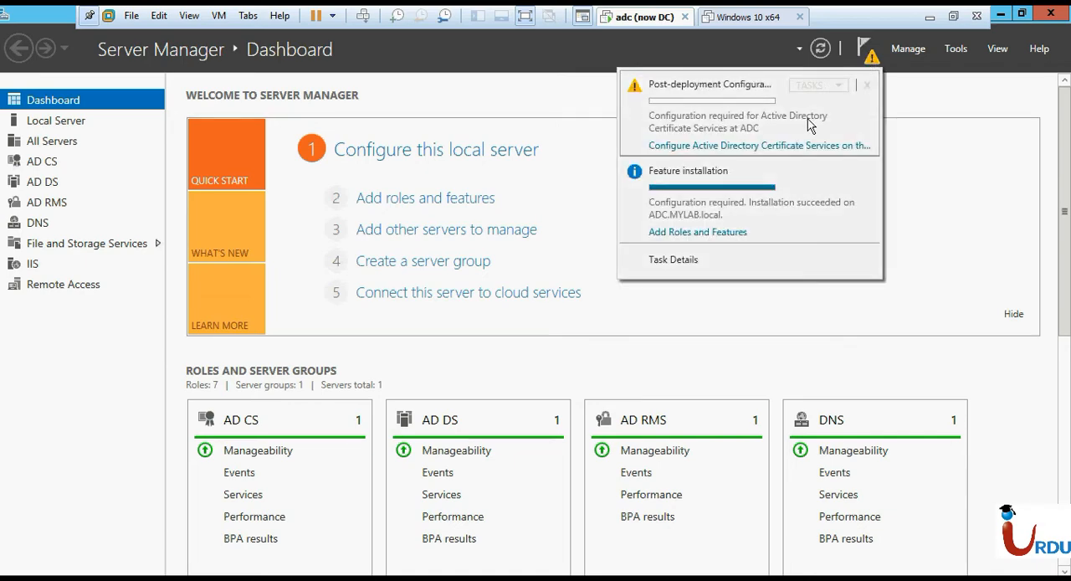
left_click(769, 146)
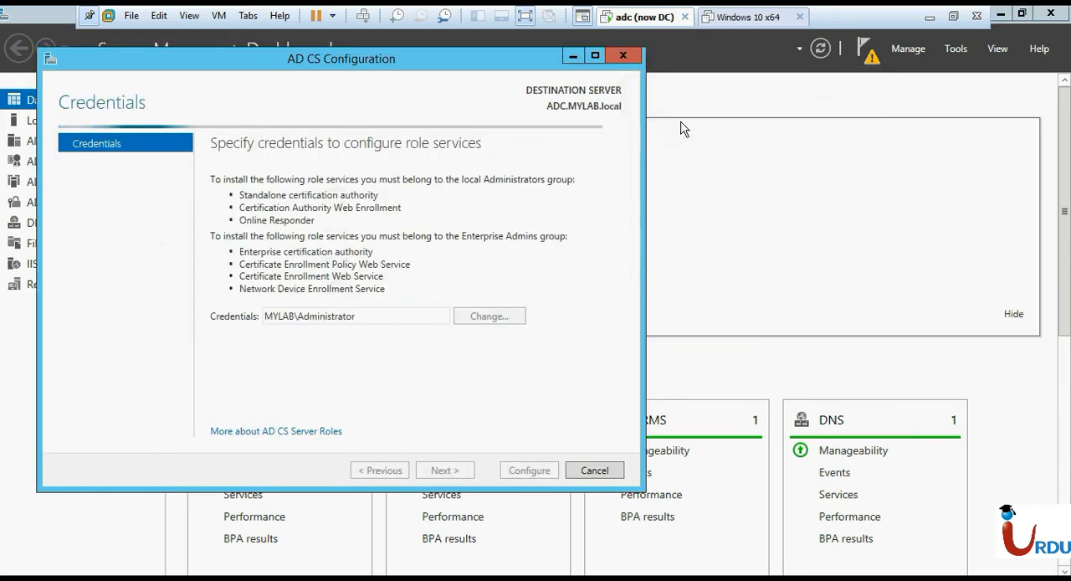
left_click(595, 56)
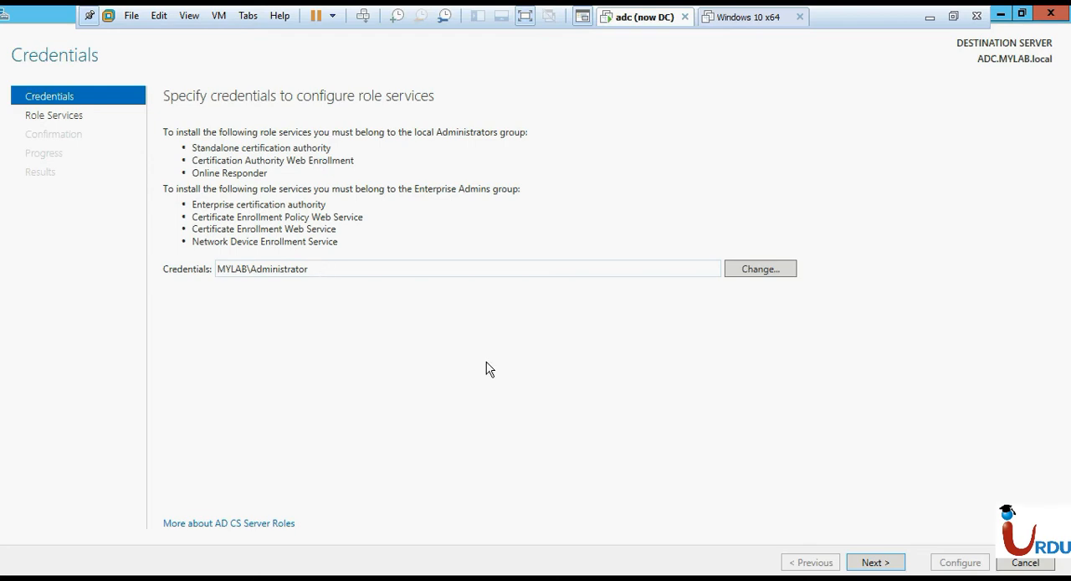
left_click(866, 569)
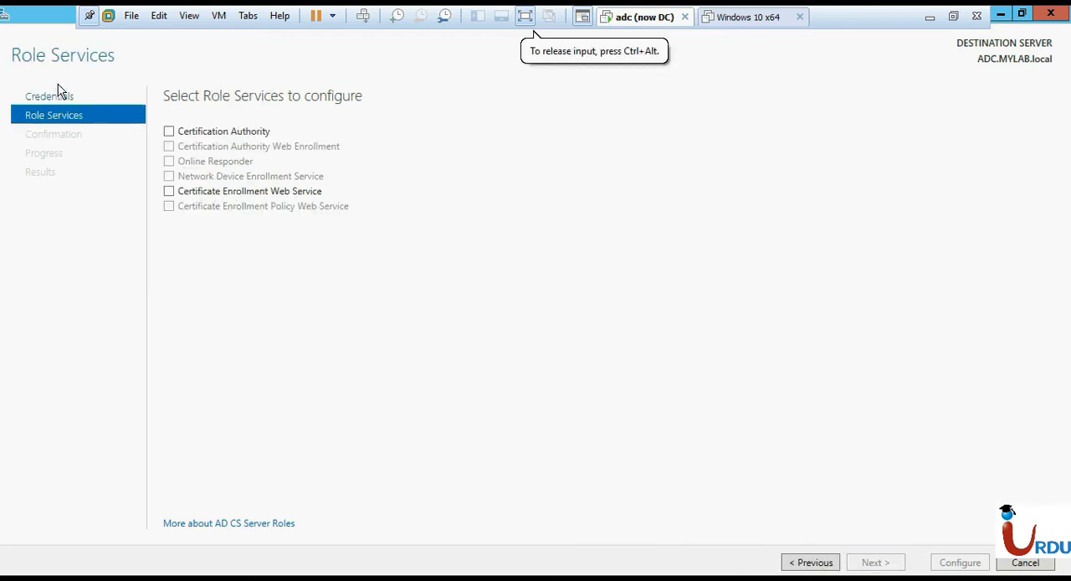
Select Certification Authority as the role service to configure, and try including Certificate Enrollment Web Service with it.
left_click(208, 132)
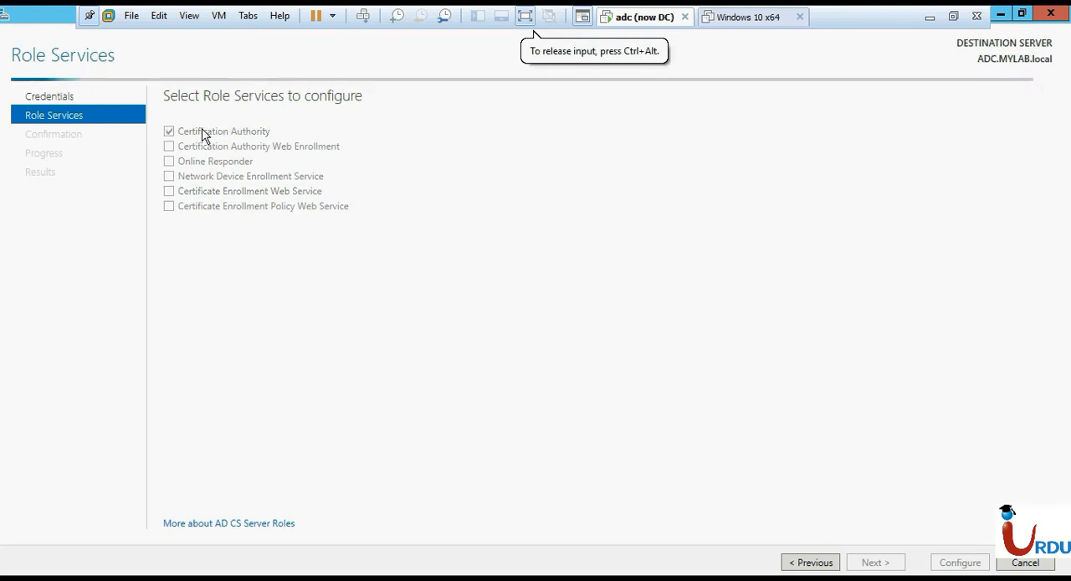
left_click(237, 192)
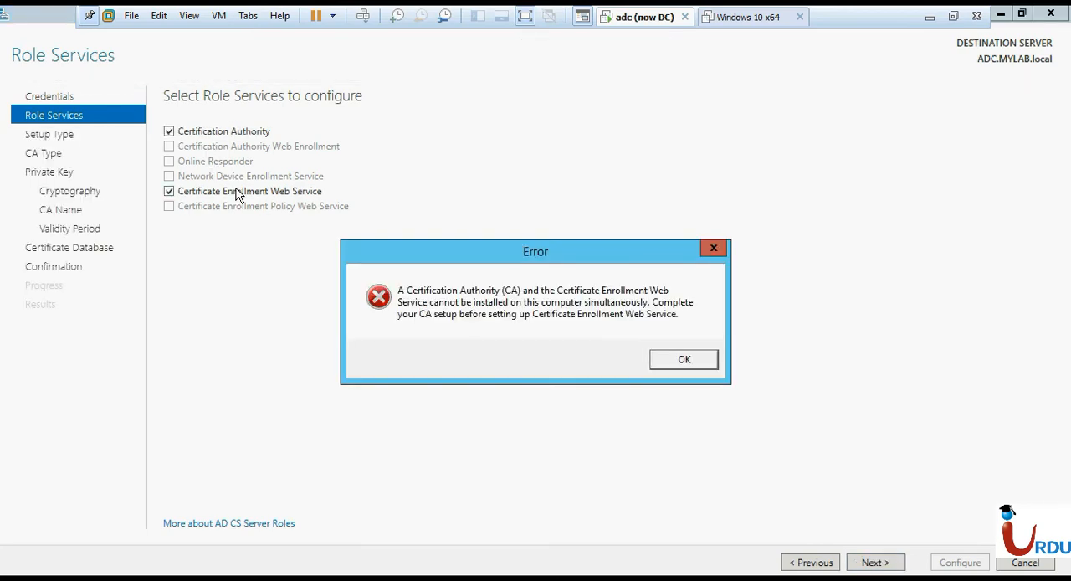
left_click(684, 368)
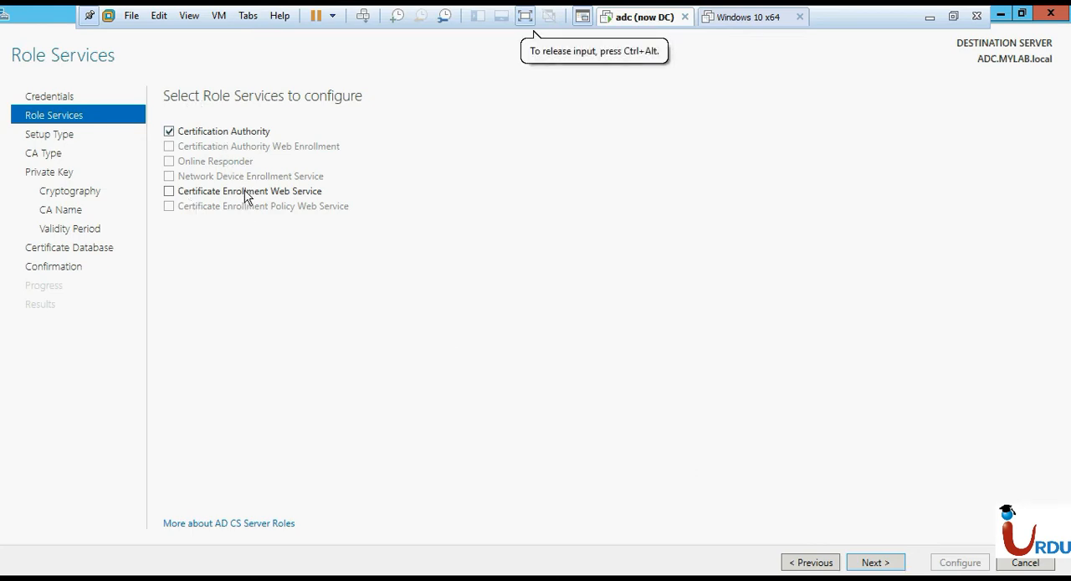
left_click(875, 563)
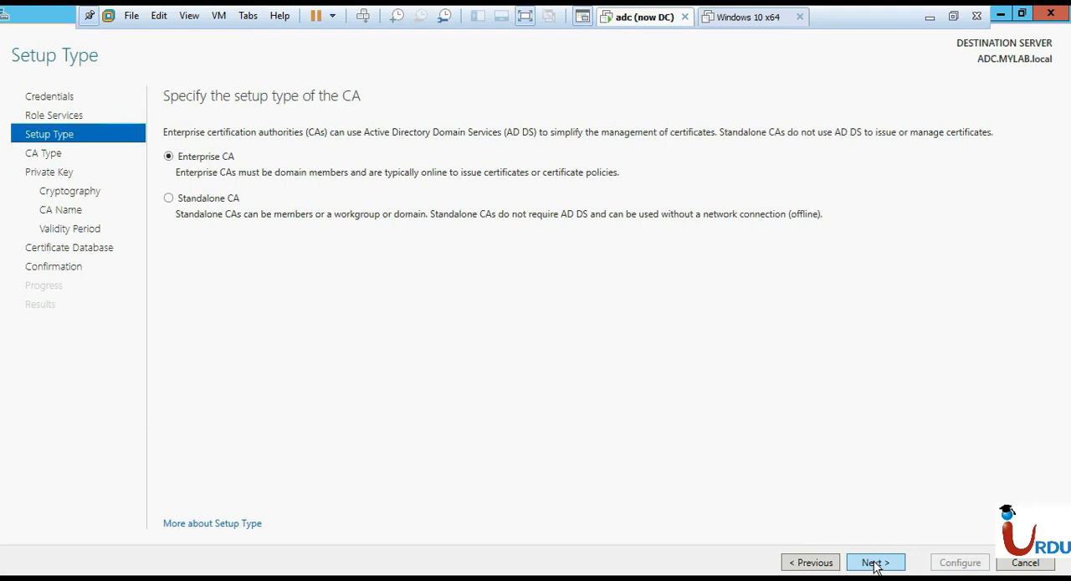
Define an Enterprise Root CA with a new private key, the RSA Microsoft Software Key Storage Provider, 2048 key length and SHA1.
left_click(876, 562)
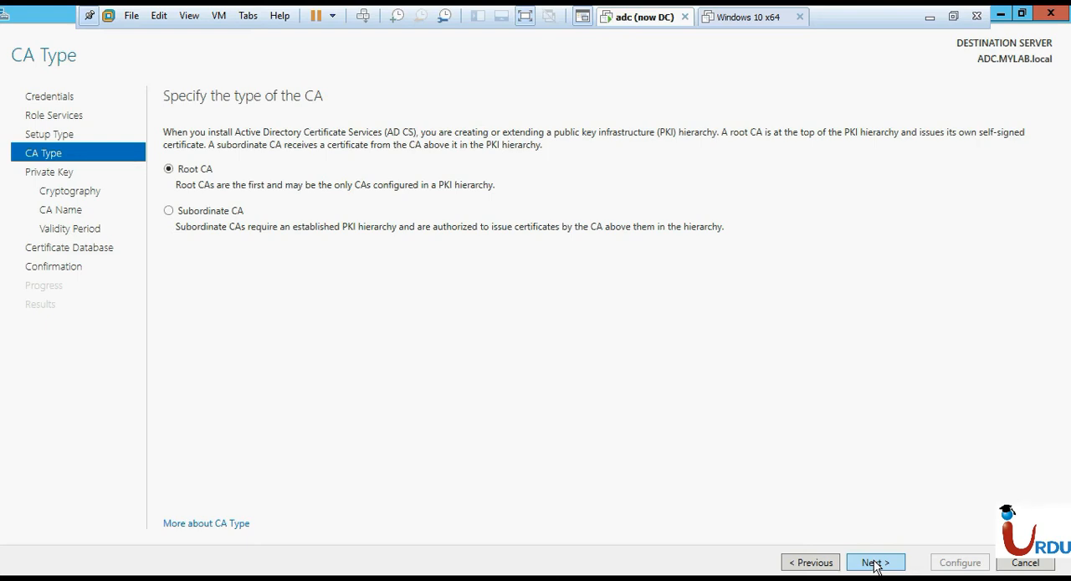
left_click(874, 563)
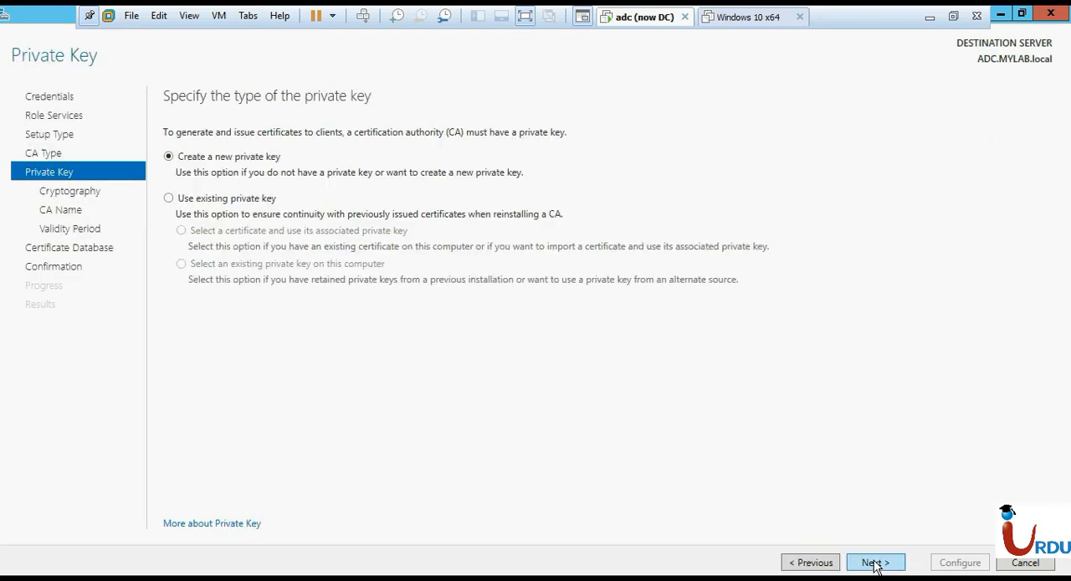
left_click(874, 563)
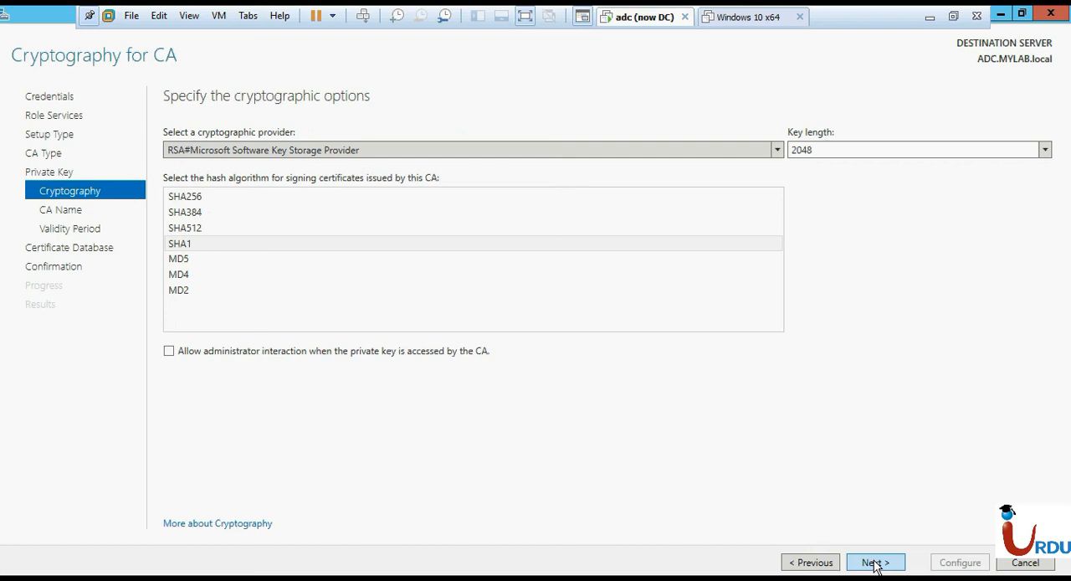
left_click(874, 564)
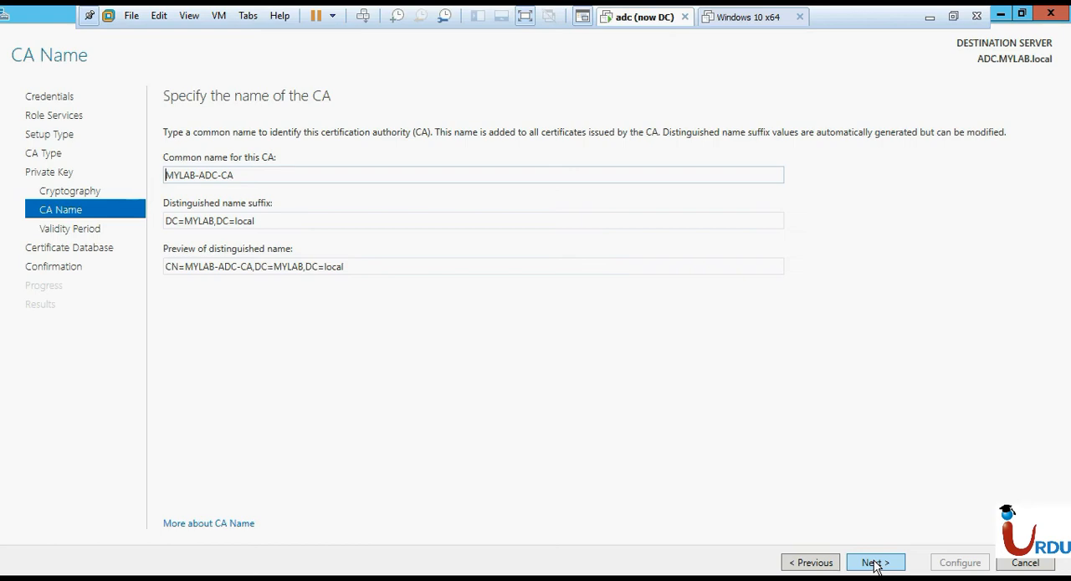
Accept the CA name MYLAB-ADC-CA, a 5-year validity period and the default database locations, and apply the CA configuration.
left_click(875, 562)
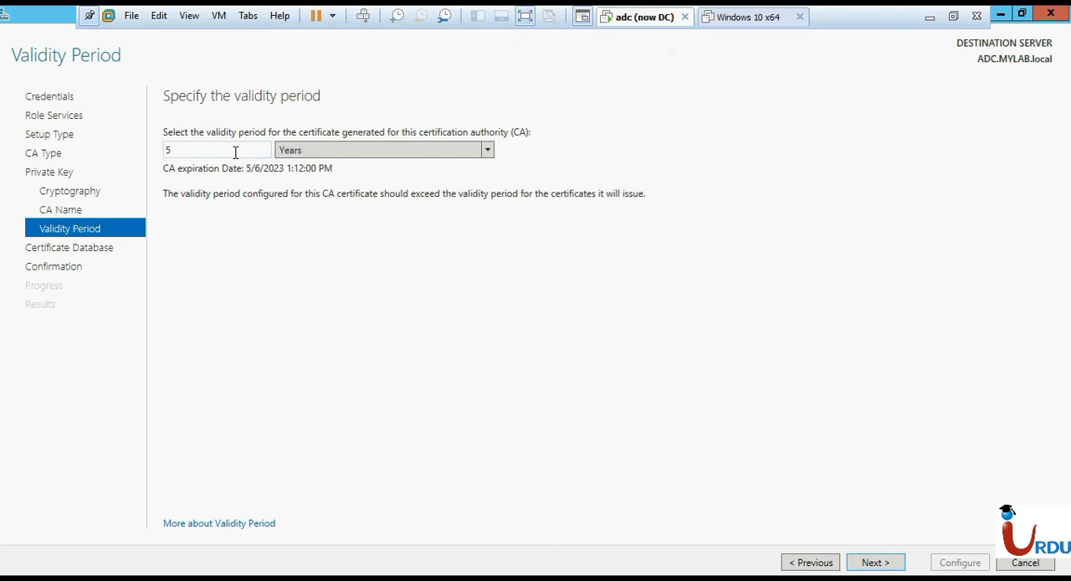
left_click(385, 159)
left_click(386, 159)
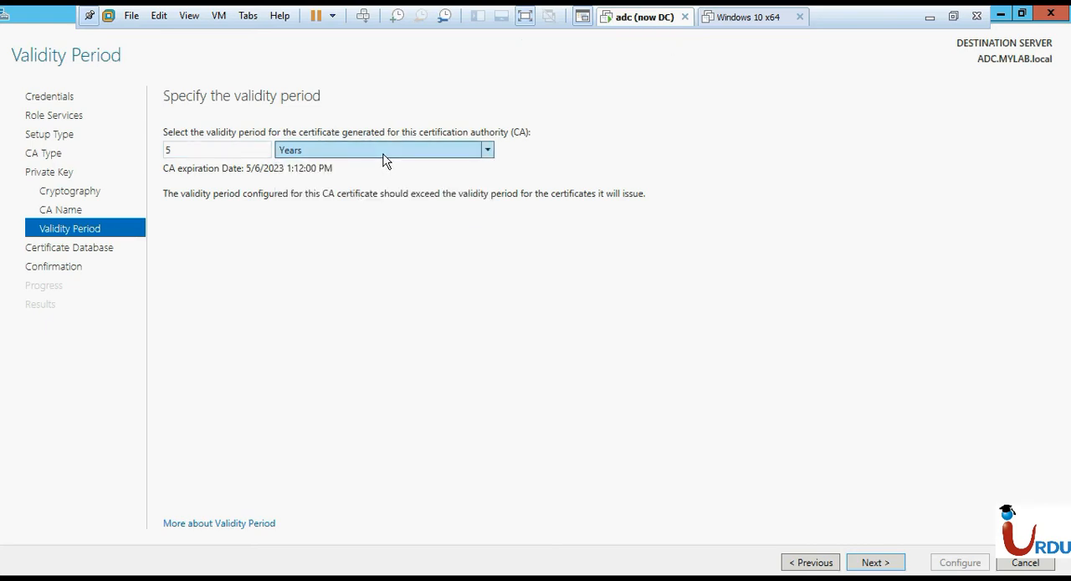
left_click(871, 569)
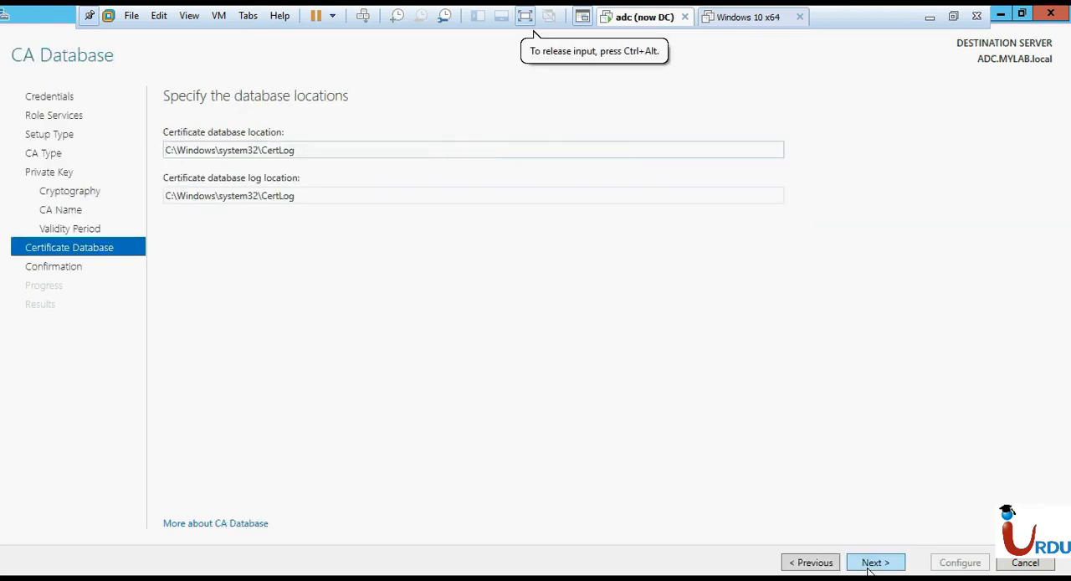
left_click(874, 562)
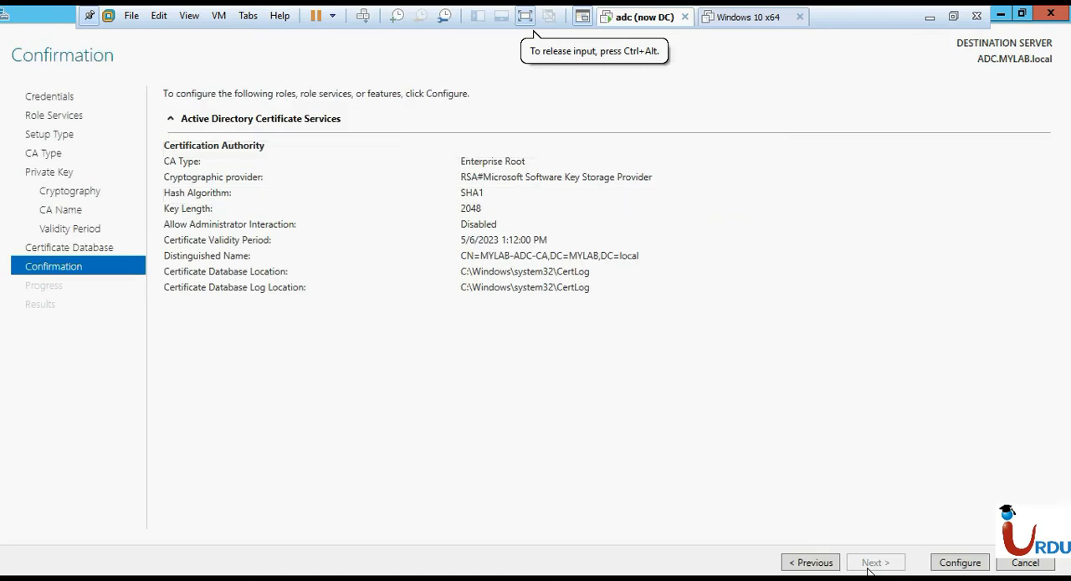
left_click(960, 562)
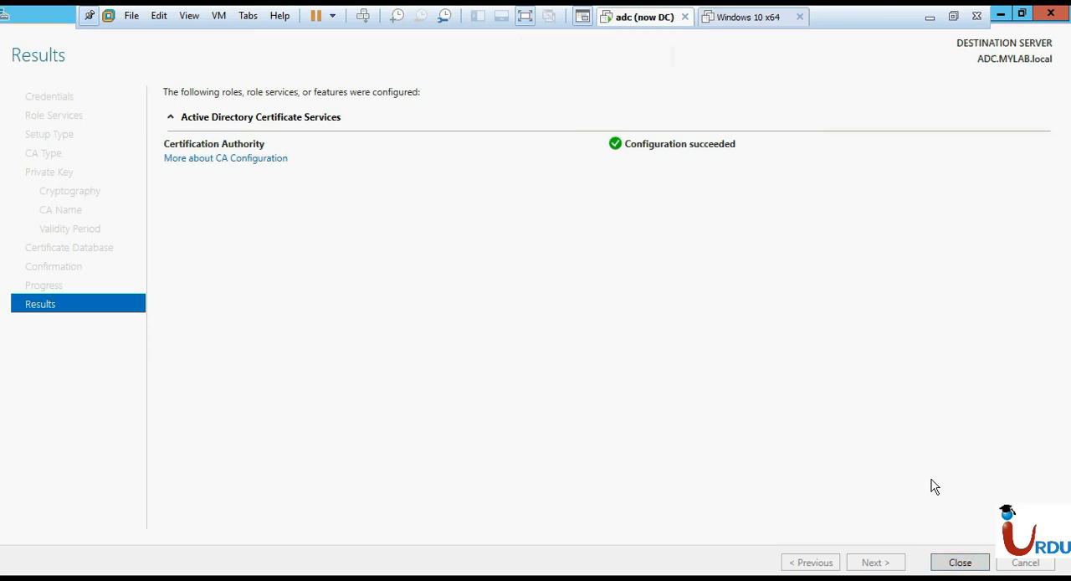
left_click(980, 566)
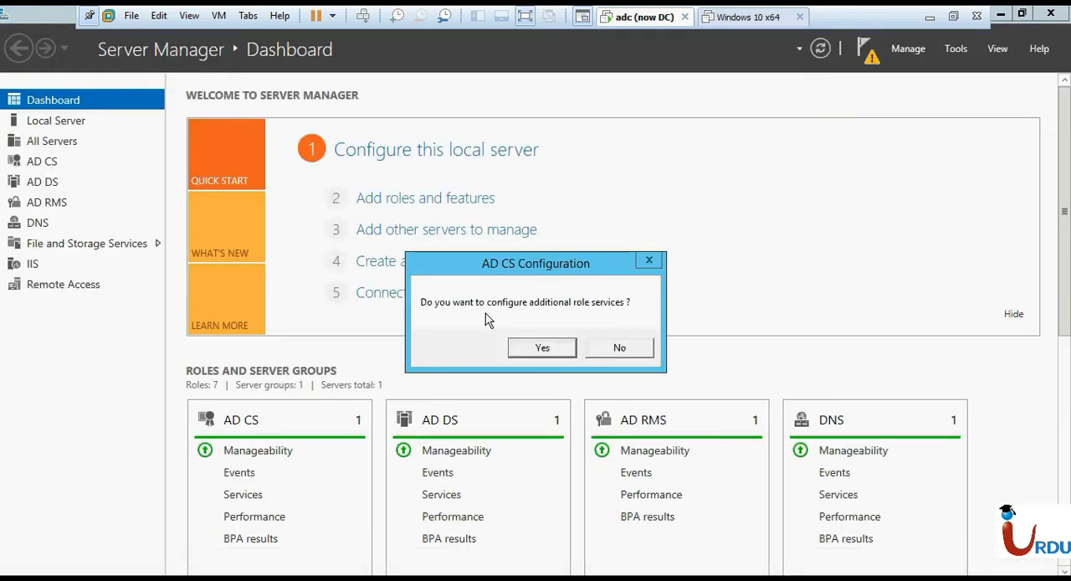
Continue configuring additional AD CS role services and select Certificate Enrollment Web Service.
left_click(542, 347)
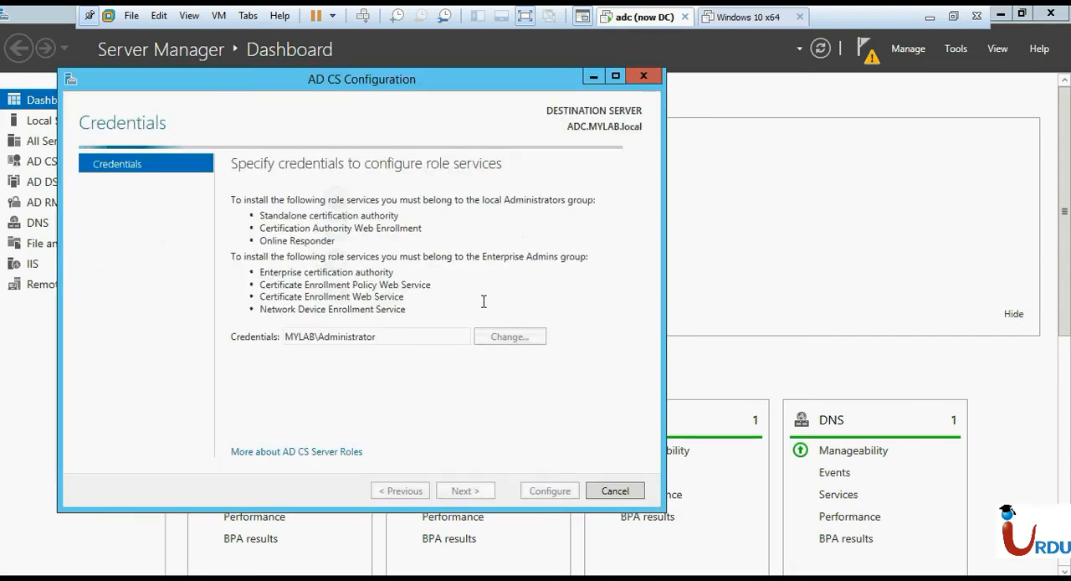
left_click(471, 494)
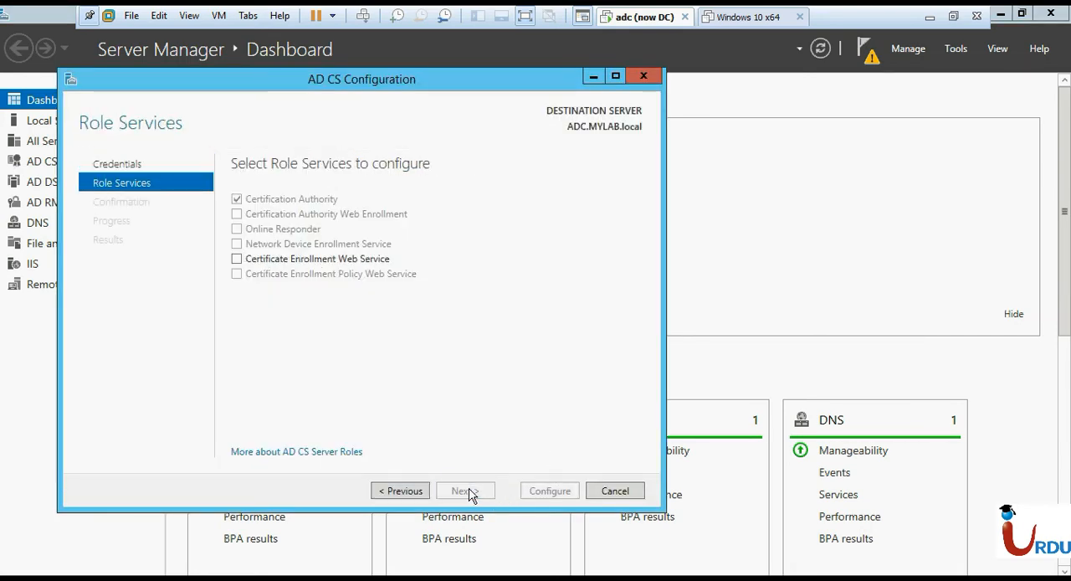
left_click(262, 267)
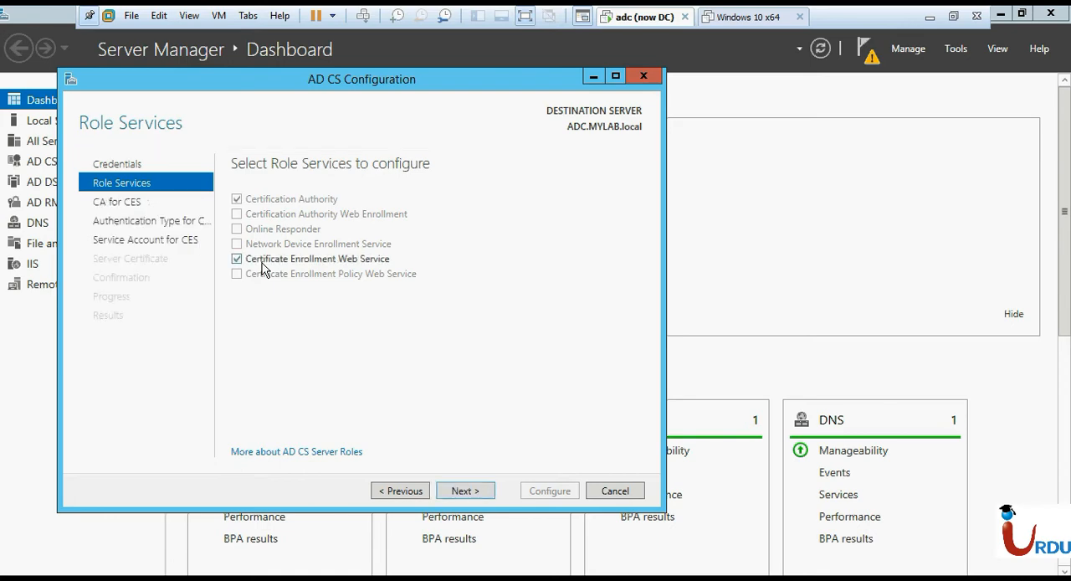
left_click(470, 492)
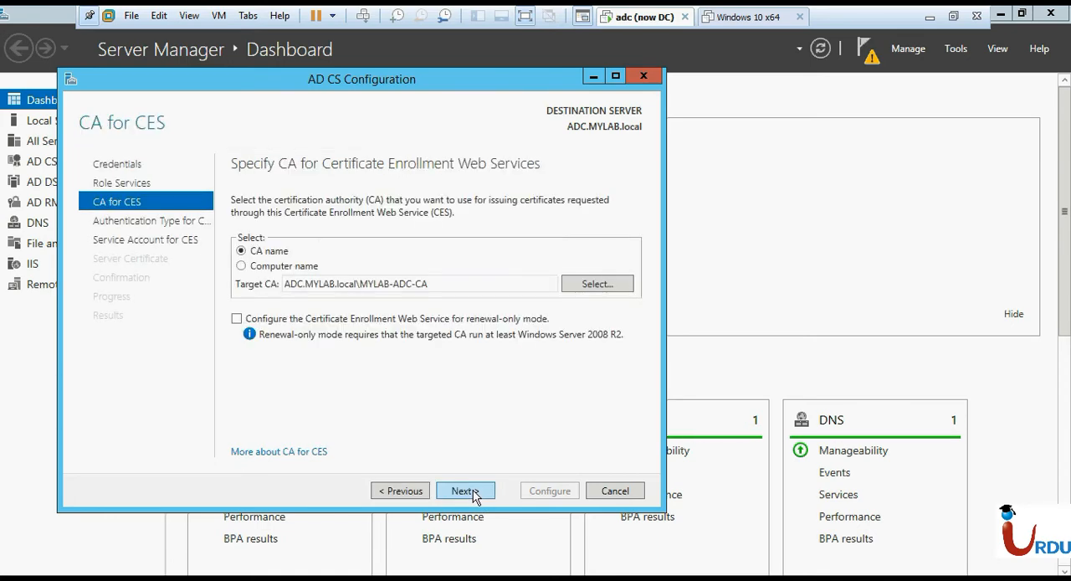
Keep MYLAB-ADC-CA as target CA and Windows integrated authentication for CES, and use the built-in application pool identity.
left_click(471, 493)
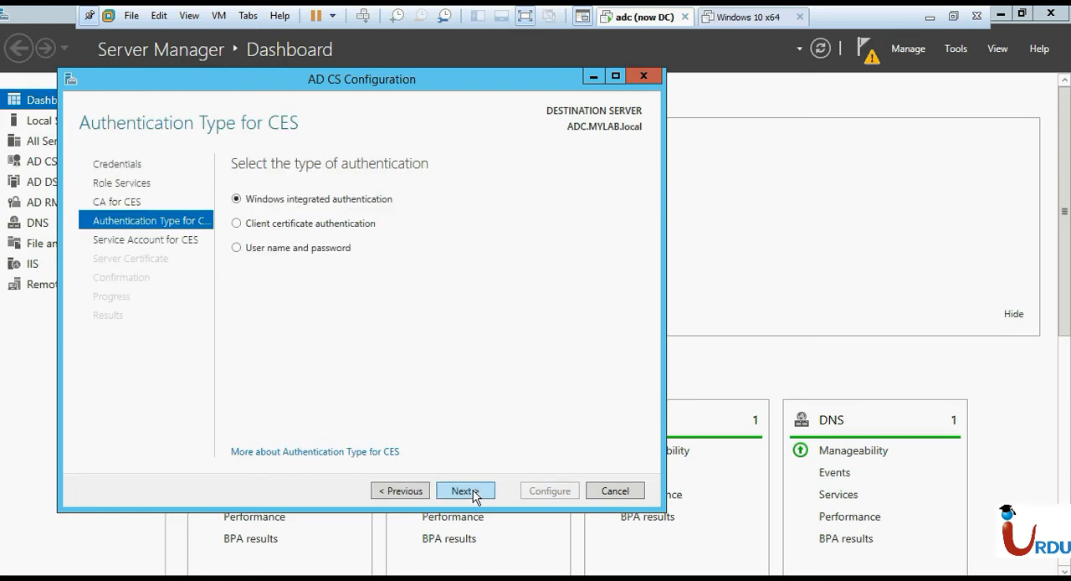
left_click(465, 492)
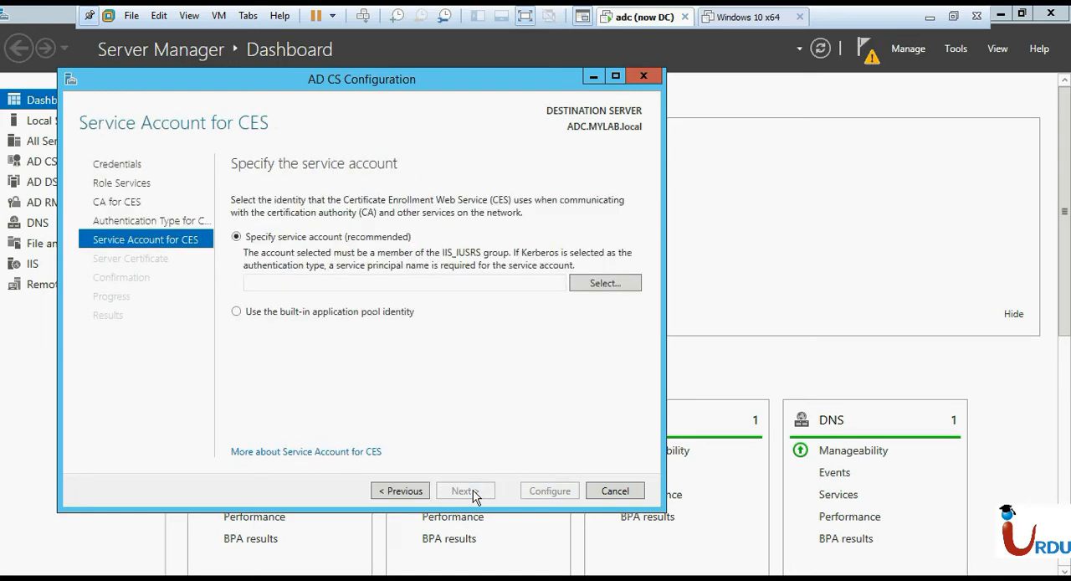
left_click(332, 311)
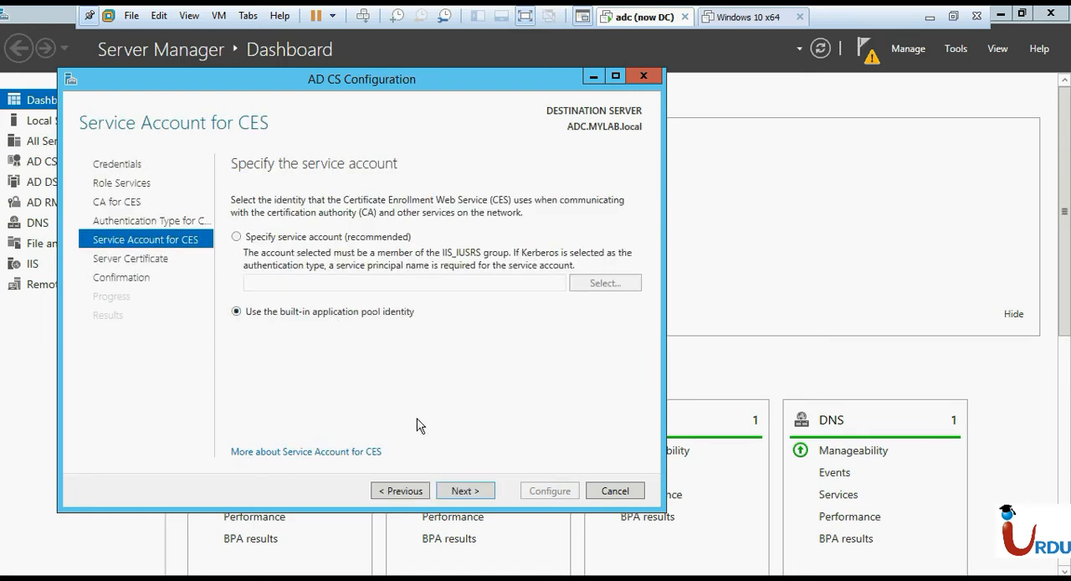
Use the existing MYLAB-ADC-CA certificate for SSL encryption, apply the Certificate Enrollment Web Service configuration and close the wizard.
left_click(415, 490)
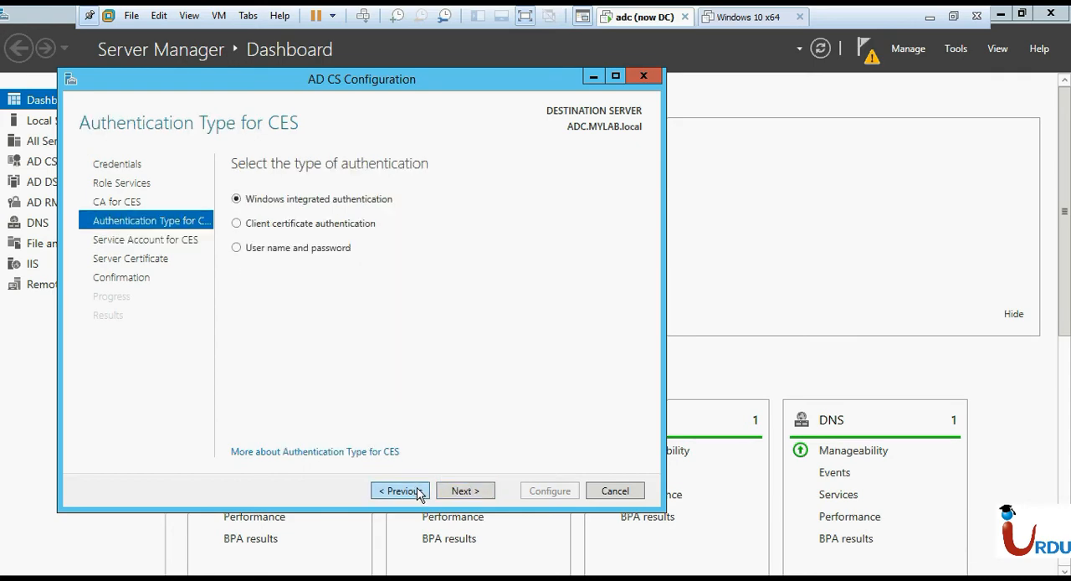
left_click(452, 491)
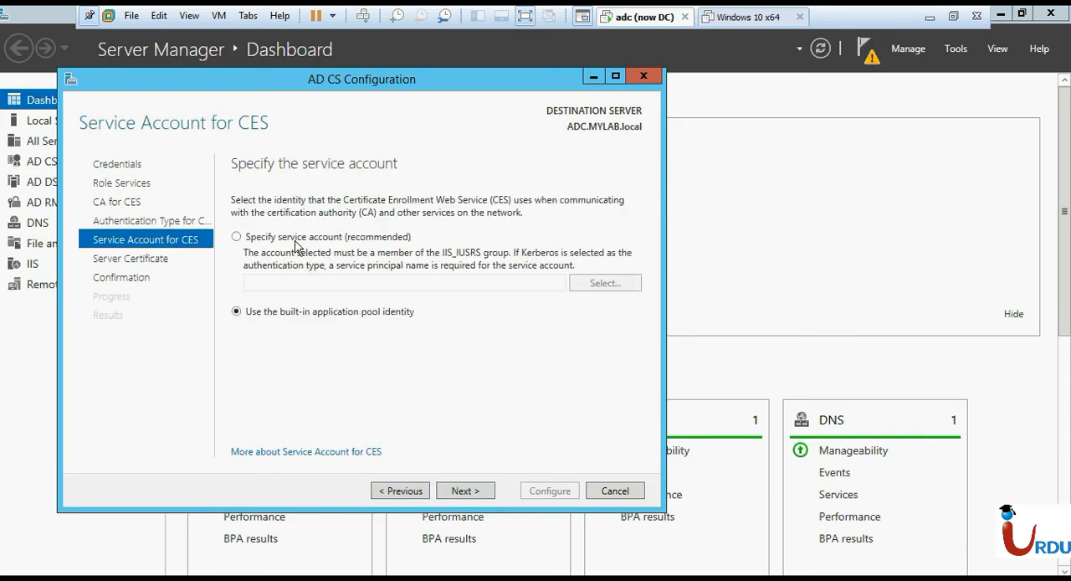
left_click(459, 491)
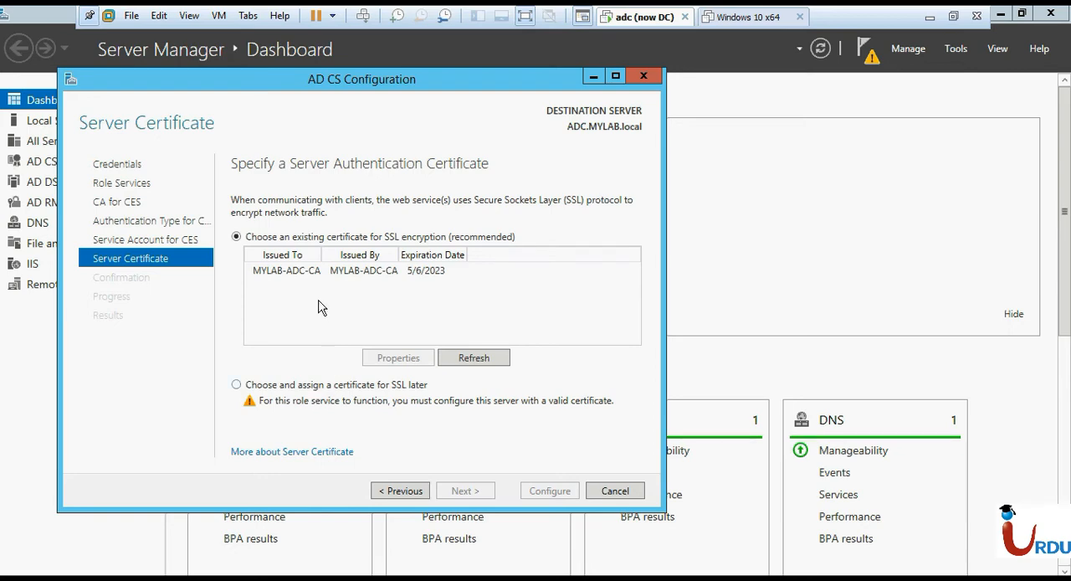
left_click(320, 272)
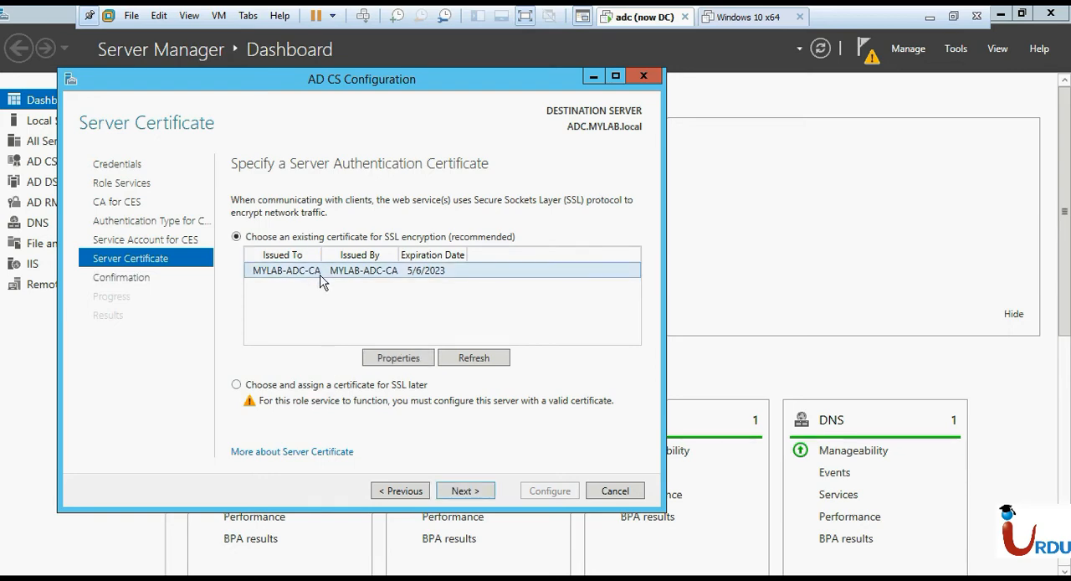
left_click(467, 489)
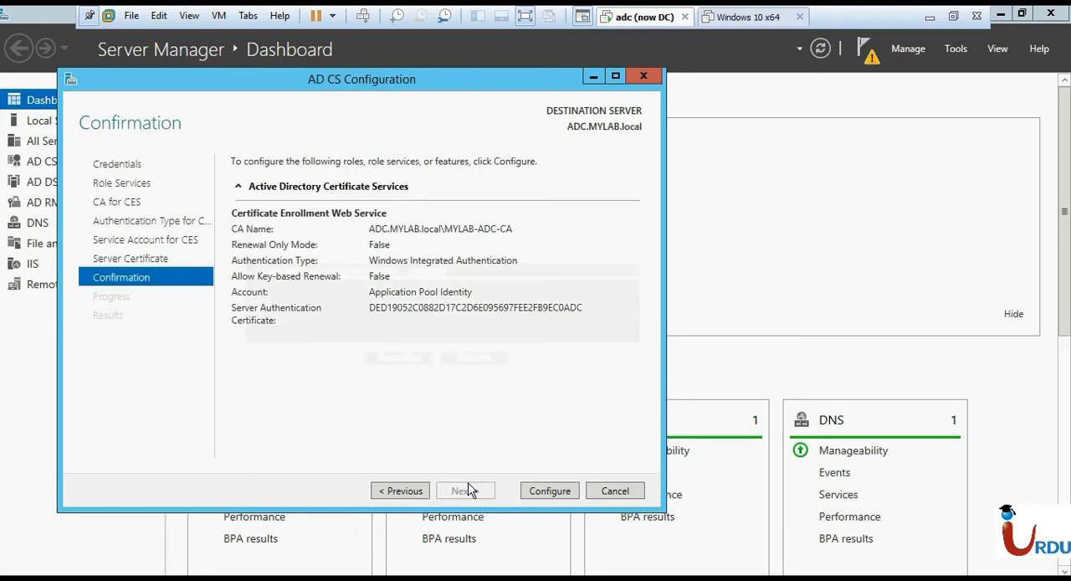
left_click(552, 495)
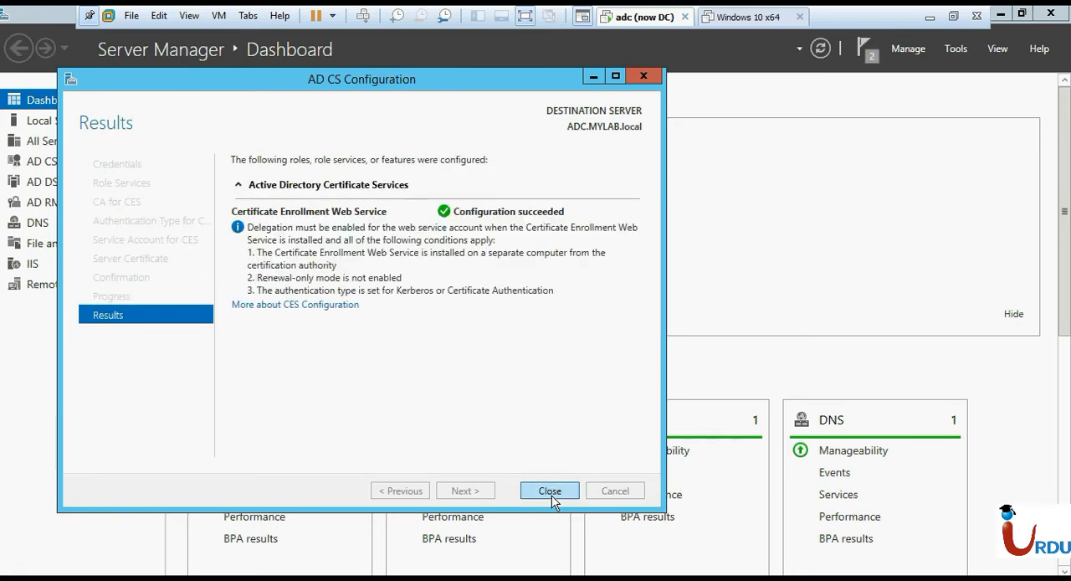
left_click(550, 493)
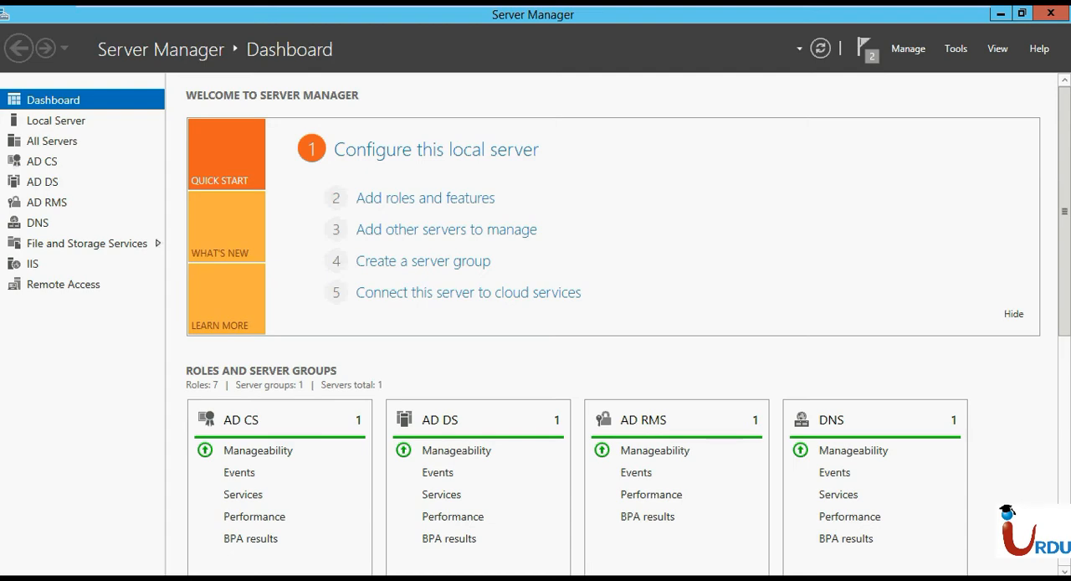
Search for iis, open Internet Information Services (IIS) Manager and show only the top-level items under Default Web Site.
left_click(117, 412)
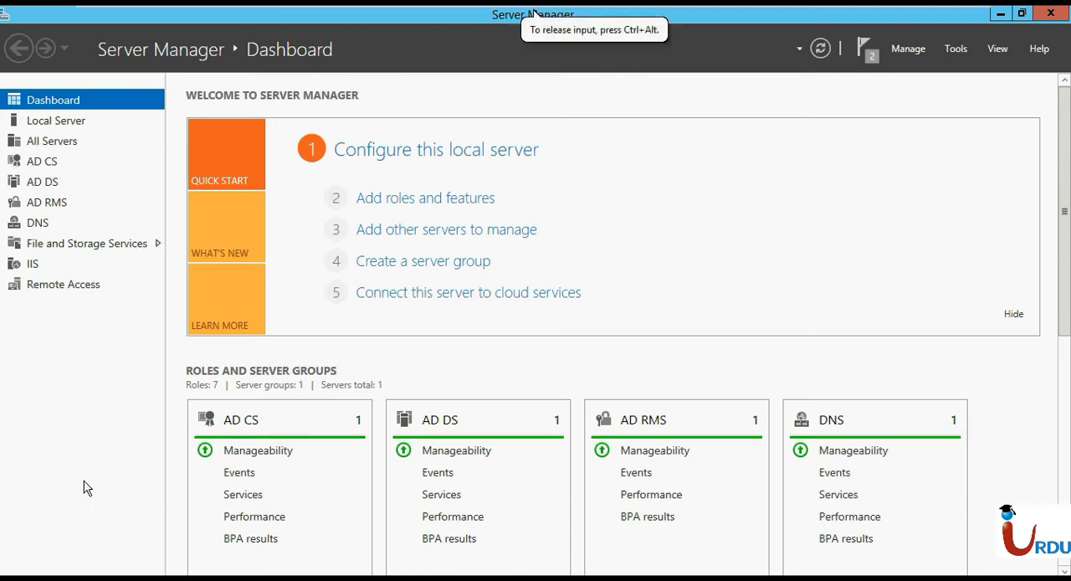
key("super")
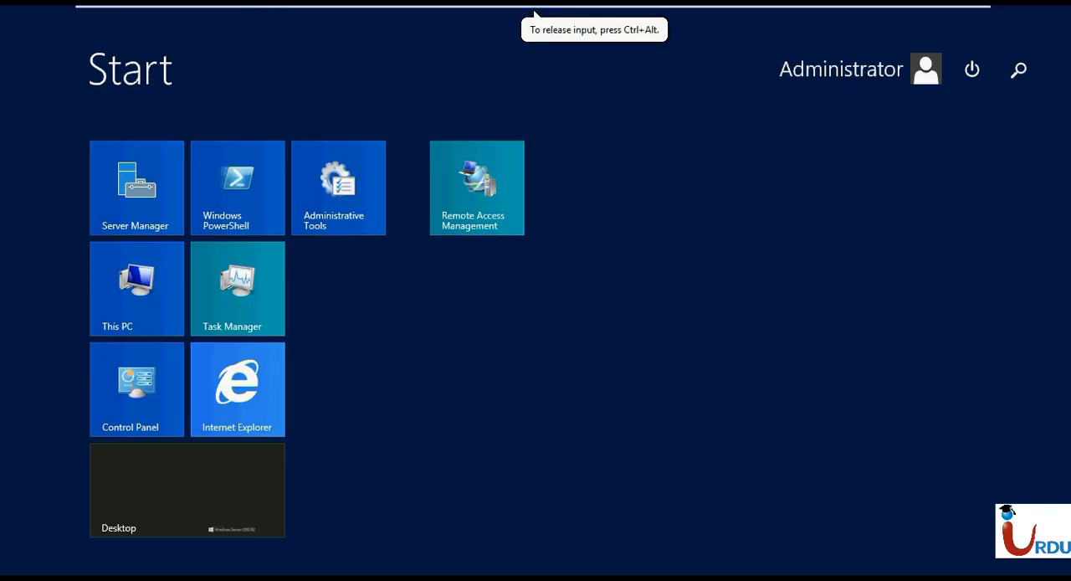
type("iis) Manager")
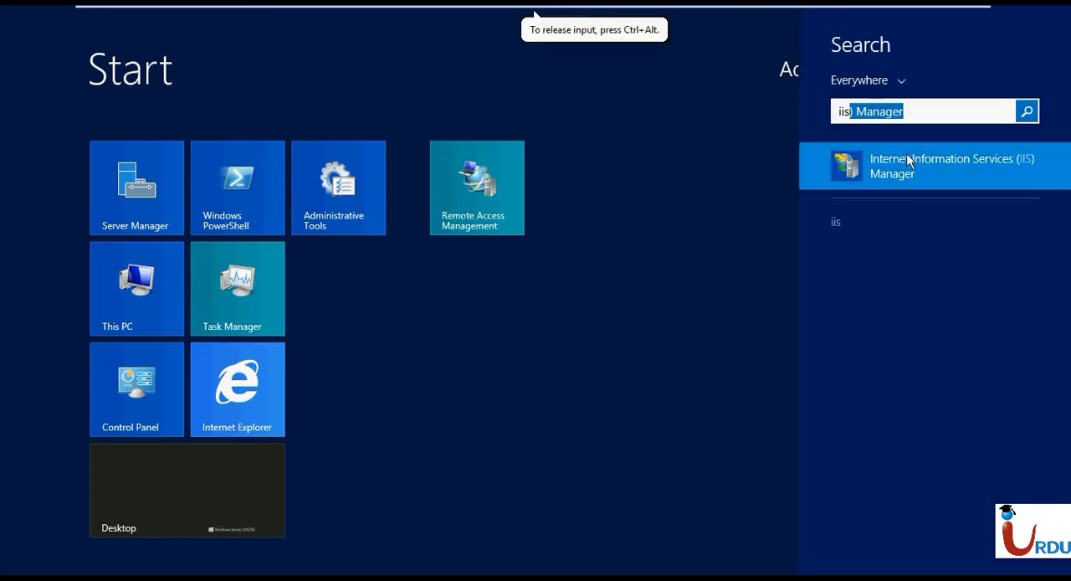
left_click(906, 170)
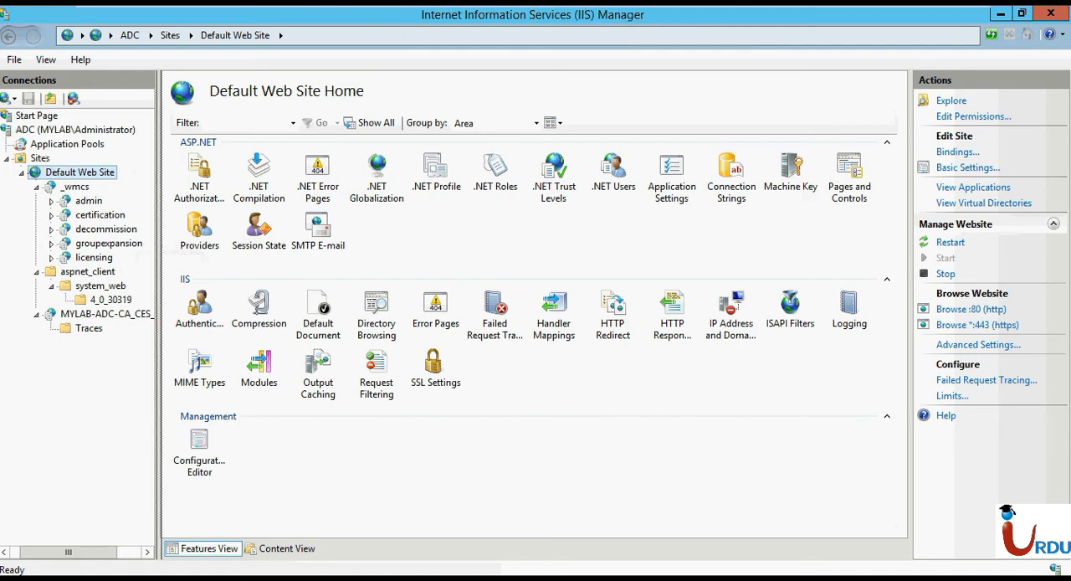
left_click(21, 171)
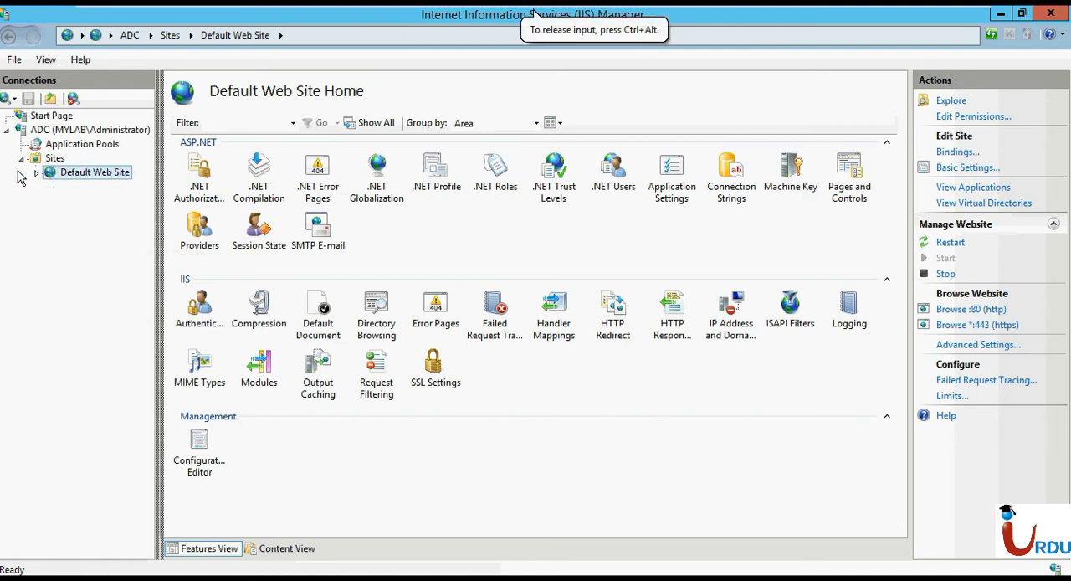
left_click(37, 173)
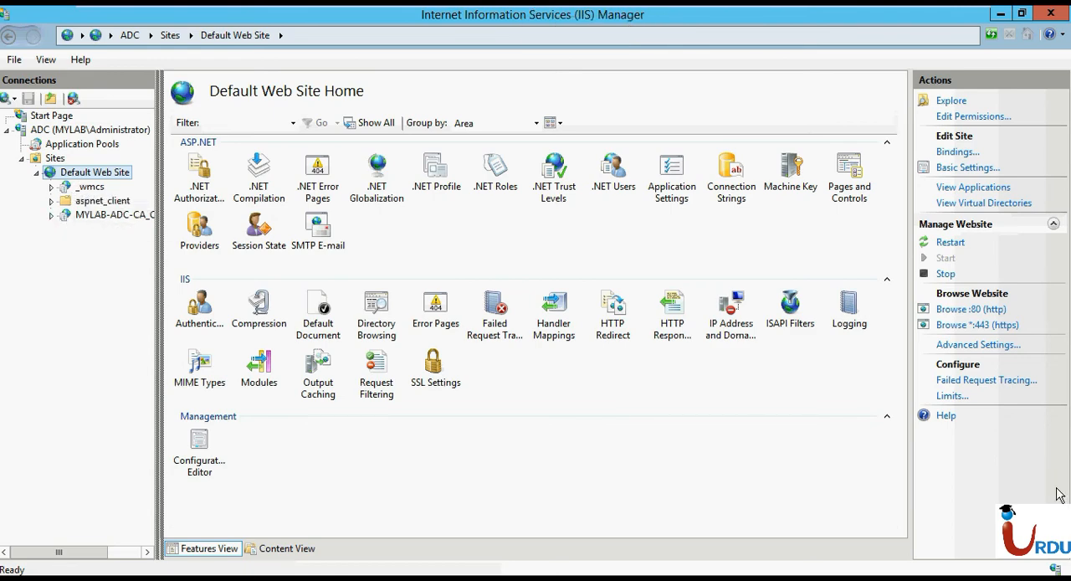
Browse Default Web Site over http on port 80, check its address and return to IIS Manager.
left_click(955, 310)
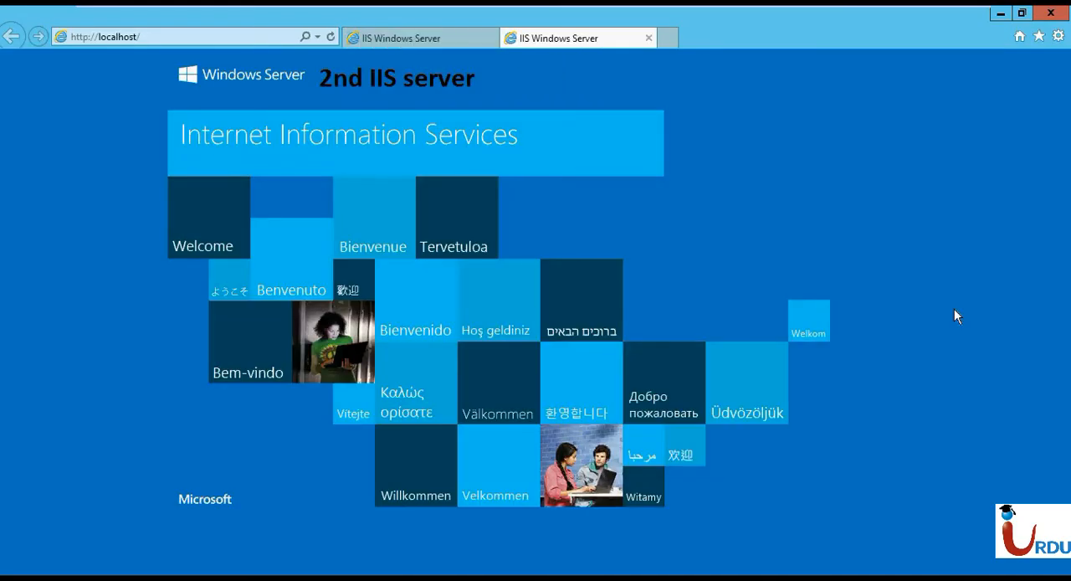
left_click(122, 35)
left_click(126, 36)
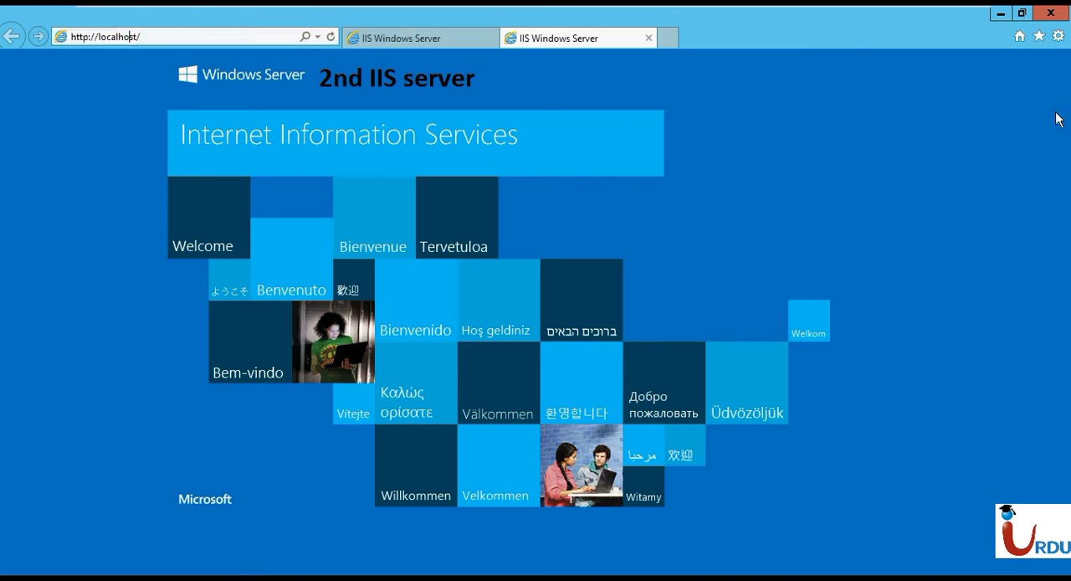
left_click(1001, 13)
Review the advanced settings and the basic settings of Default Web Site without changing them.
left_click(973, 344)
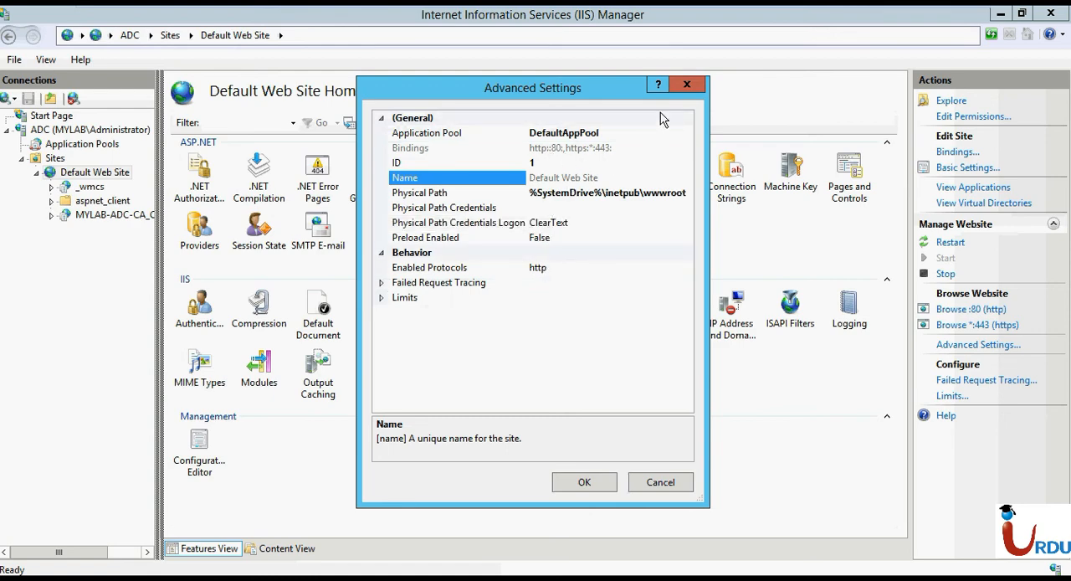
left_click(702, 91)
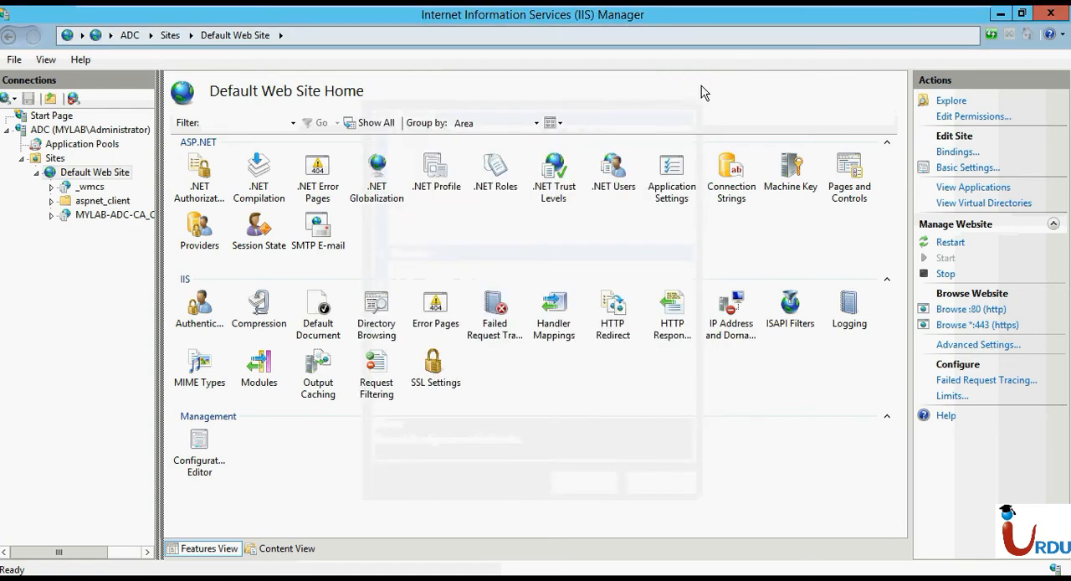
left_click(969, 168)
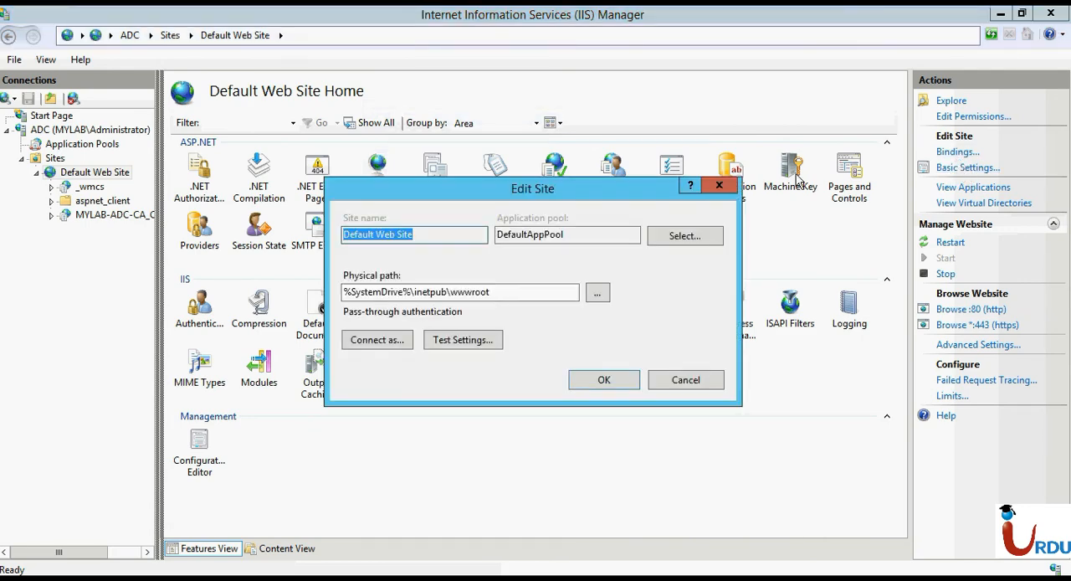
left_click(719, 185)
Inspect the https binding of Default Web Site on port 443 and leave the site bindings.
left_click(946, 154)
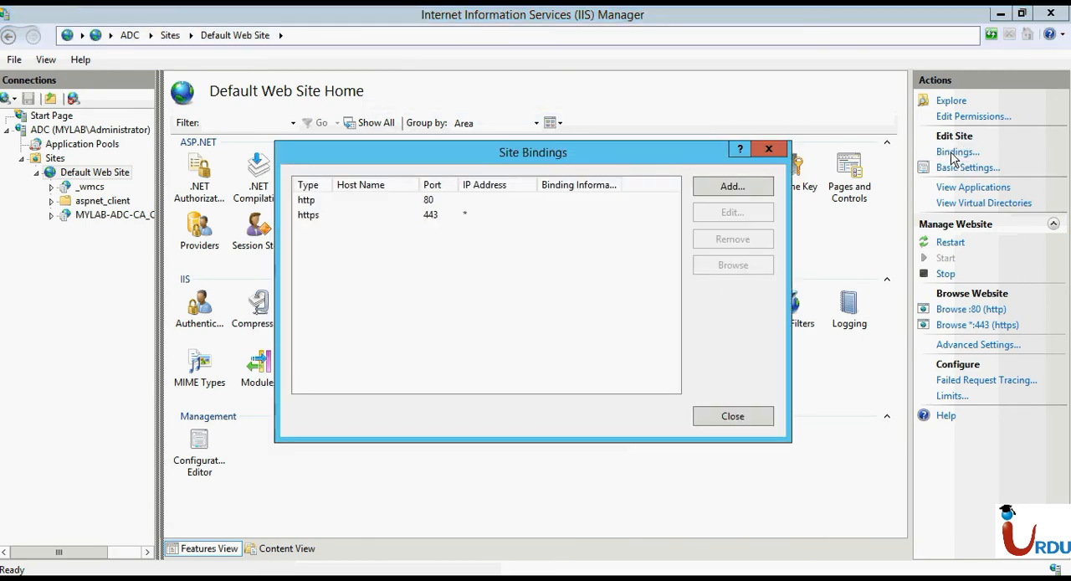
left_click(511, 201)
left_click(507, 215)
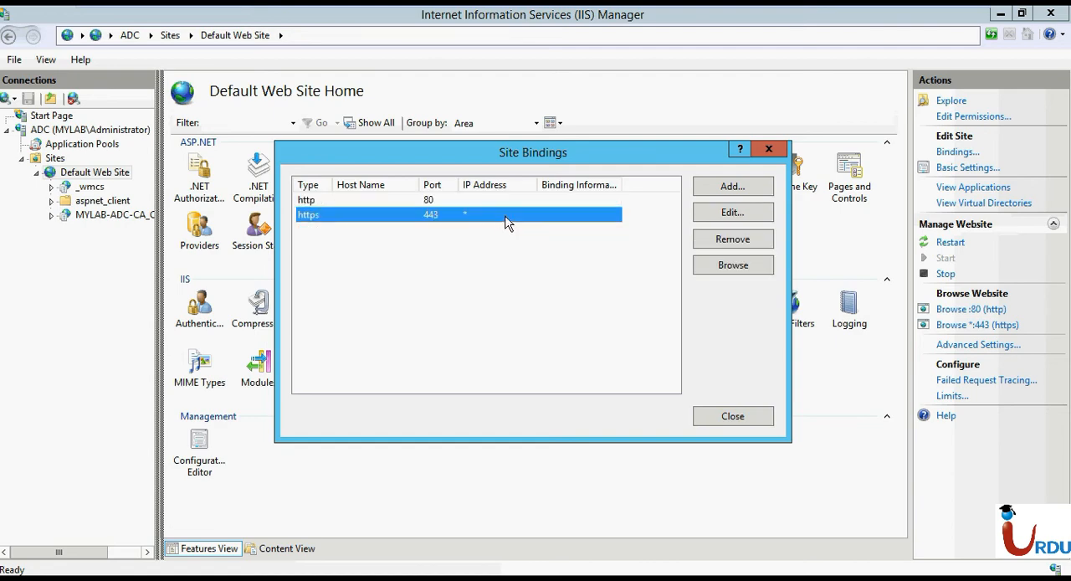
left_click(751, 215)
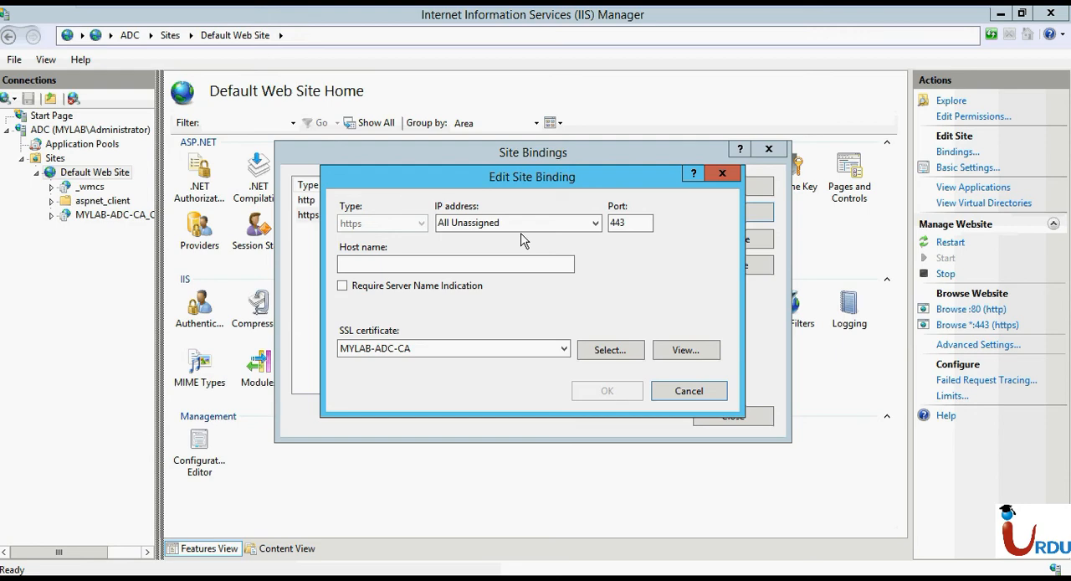
key("Escape")
key("Escape")
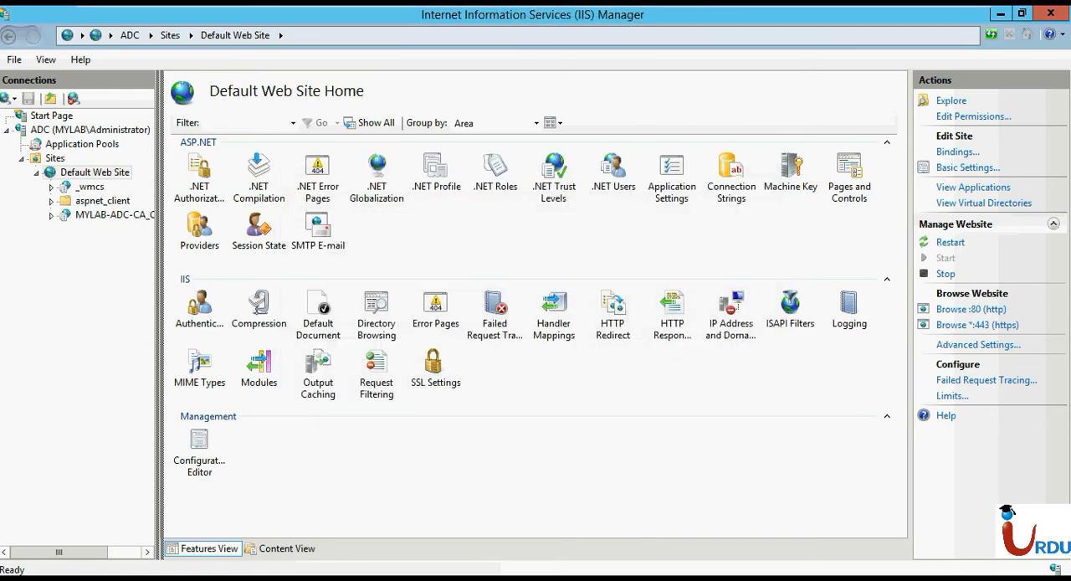
Check the SSL certificate choices for the site's https binding, keep MYLAB-ADC-CA and close the bindings without changes.
left_click(946, 155)
left_click(437, 215)
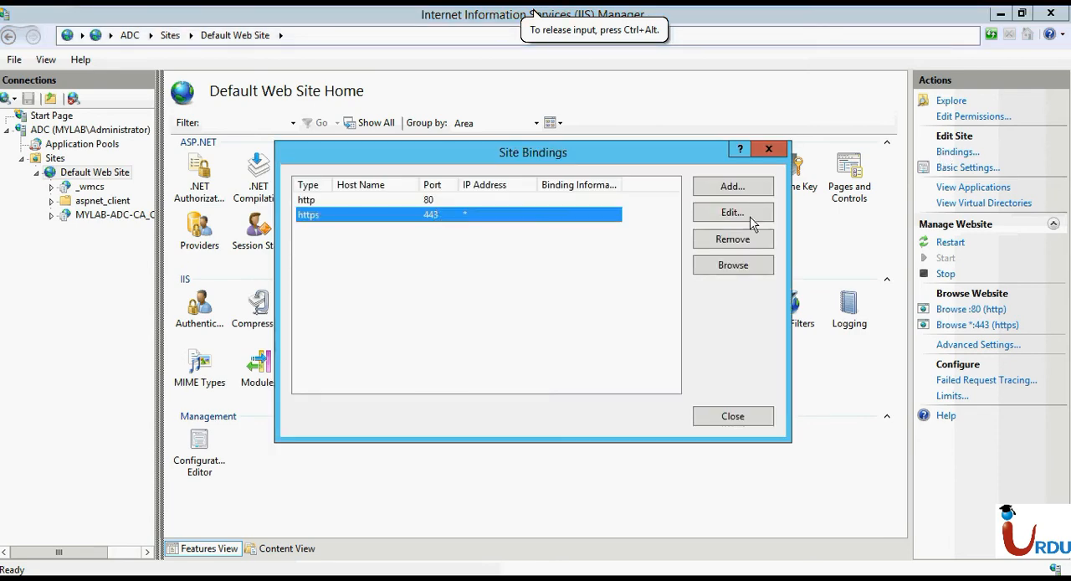
left_click(756, 215)
left_click(384, 350)
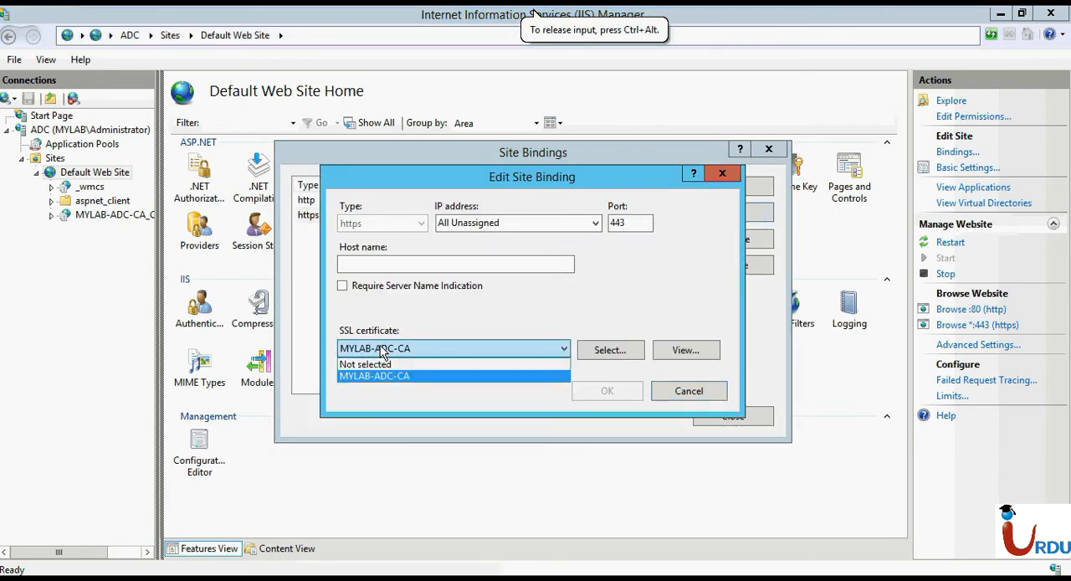
left_click(385, 375)
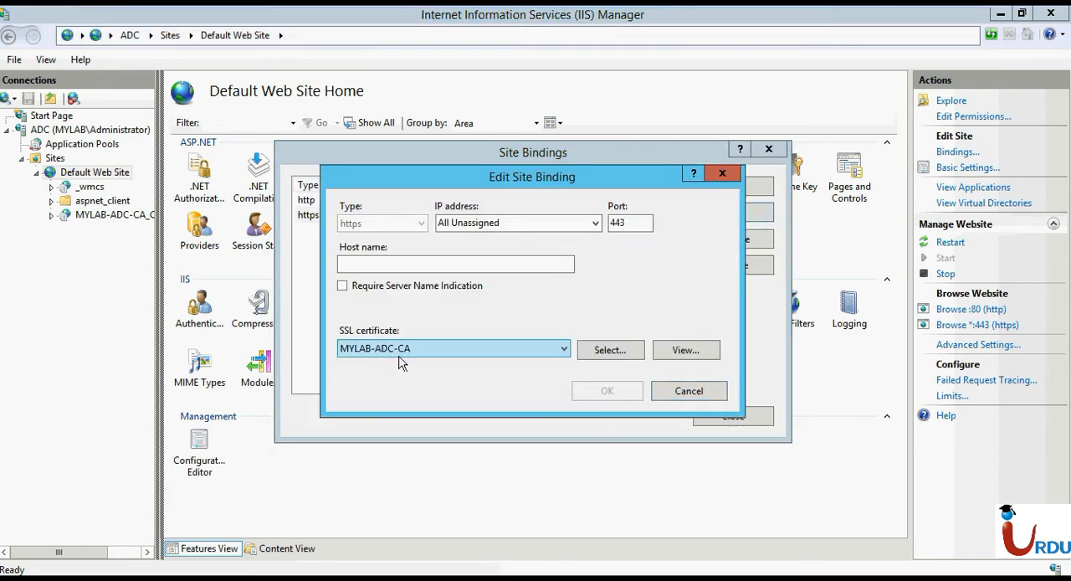
left_click(683, 393)
left_click(710, 418)
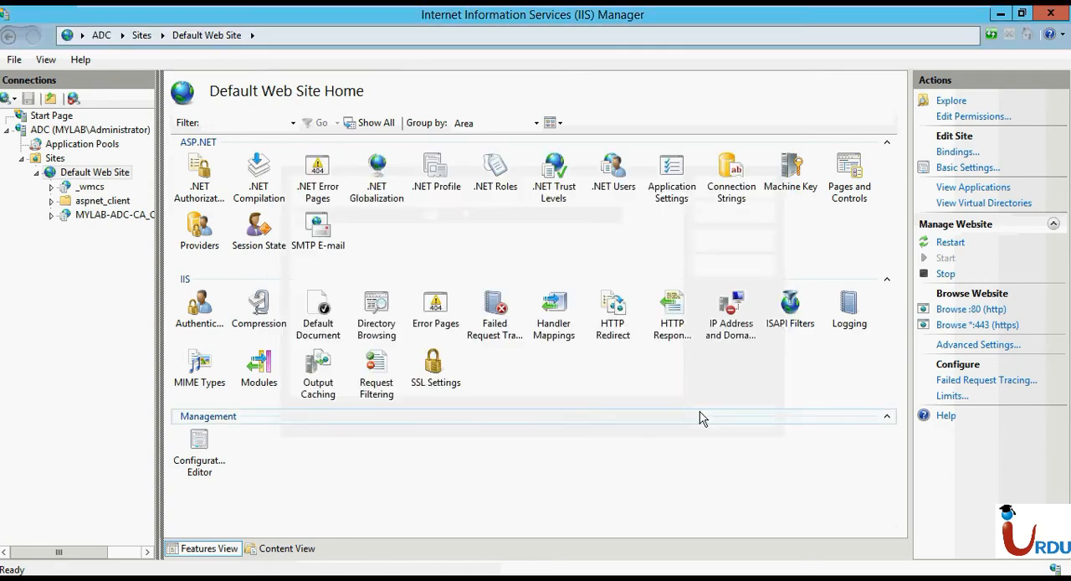
left_click(958, 327)
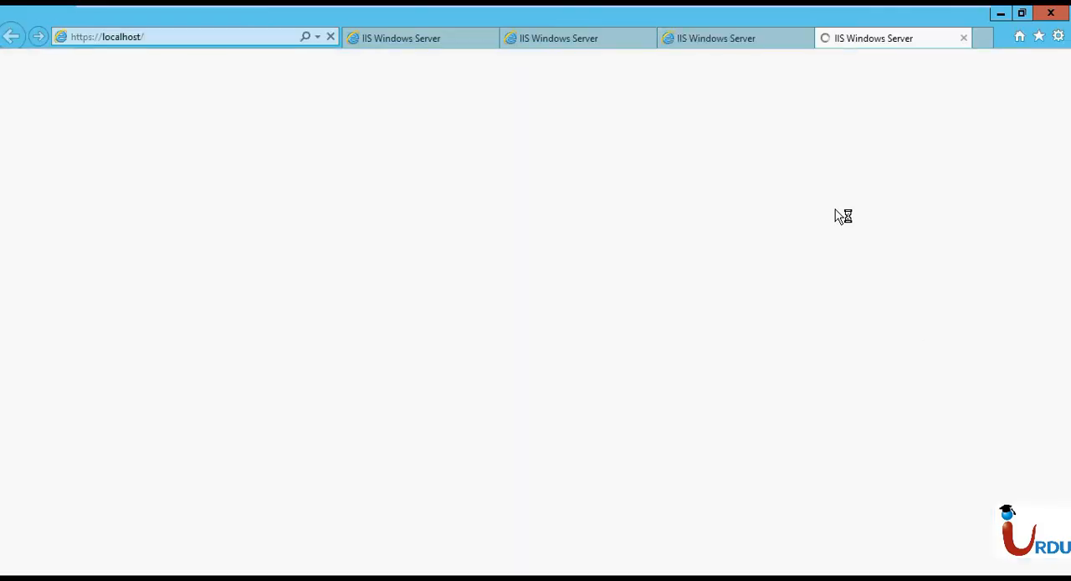
left_click(722, 40)
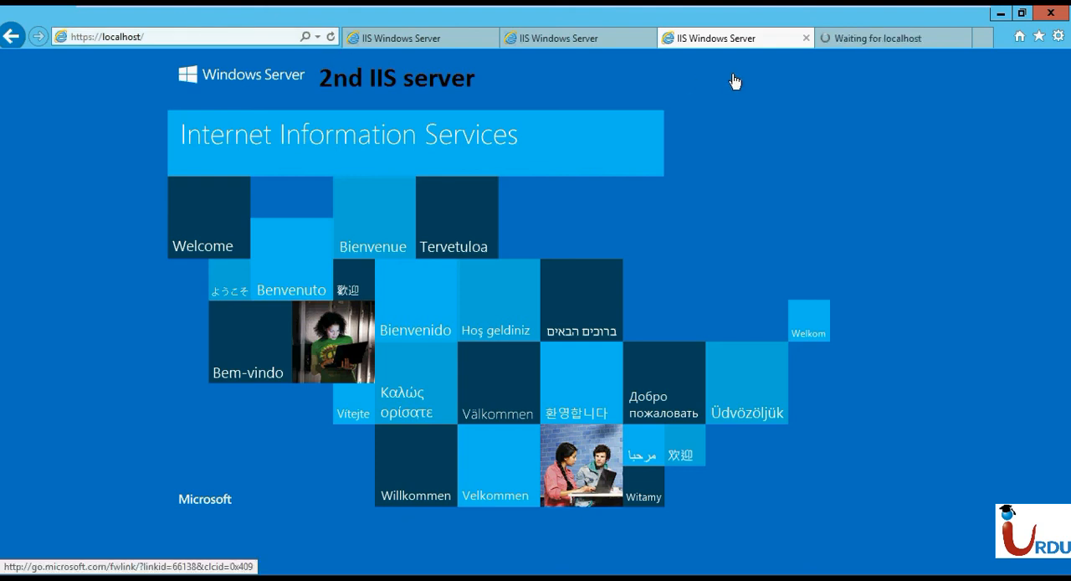
left_click(228, 35)
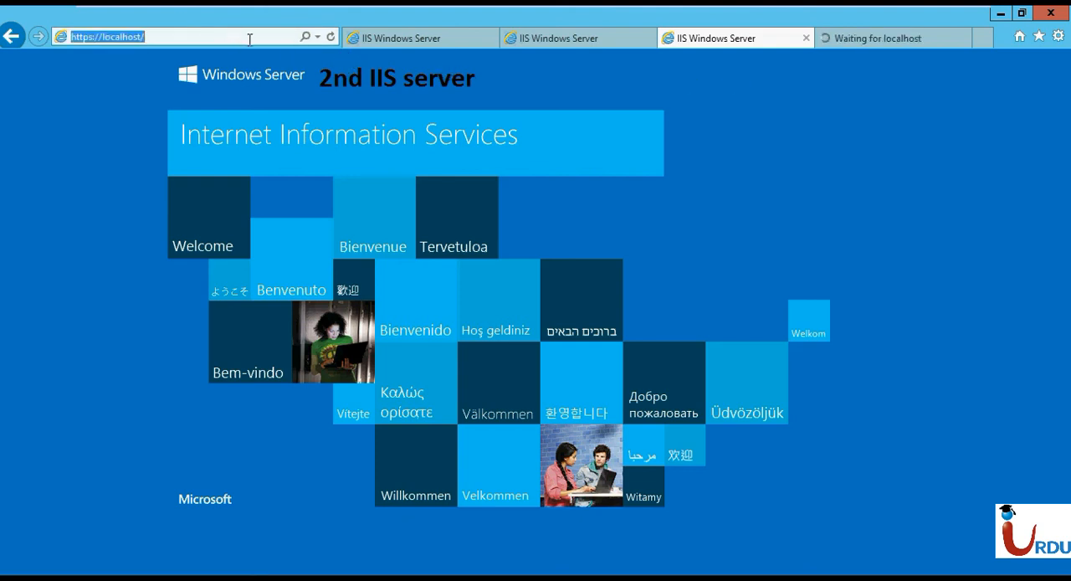
left_click(145, 151)
left_click(593, 44)
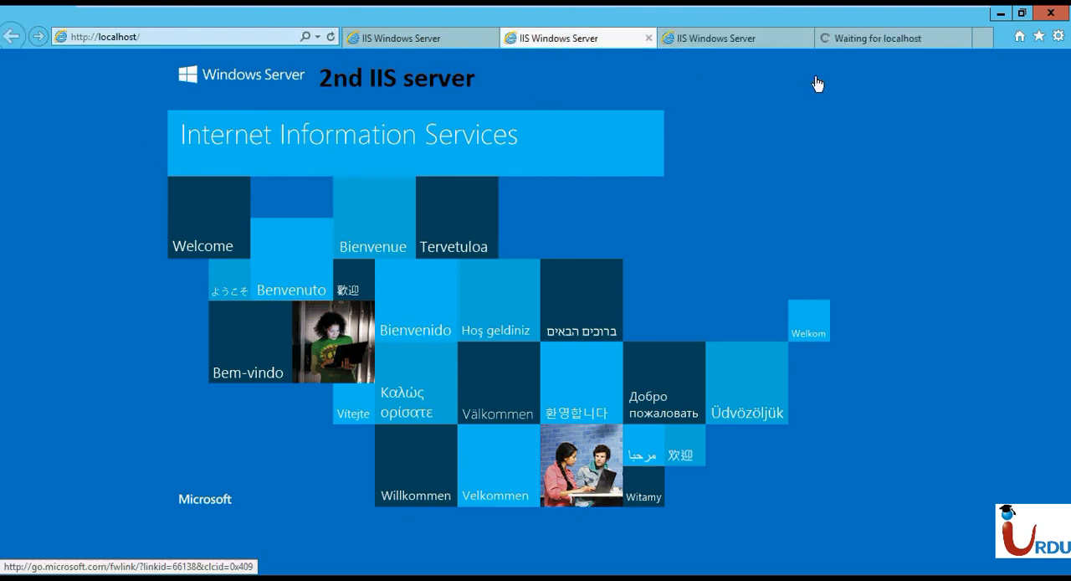
left_click(400, 39)
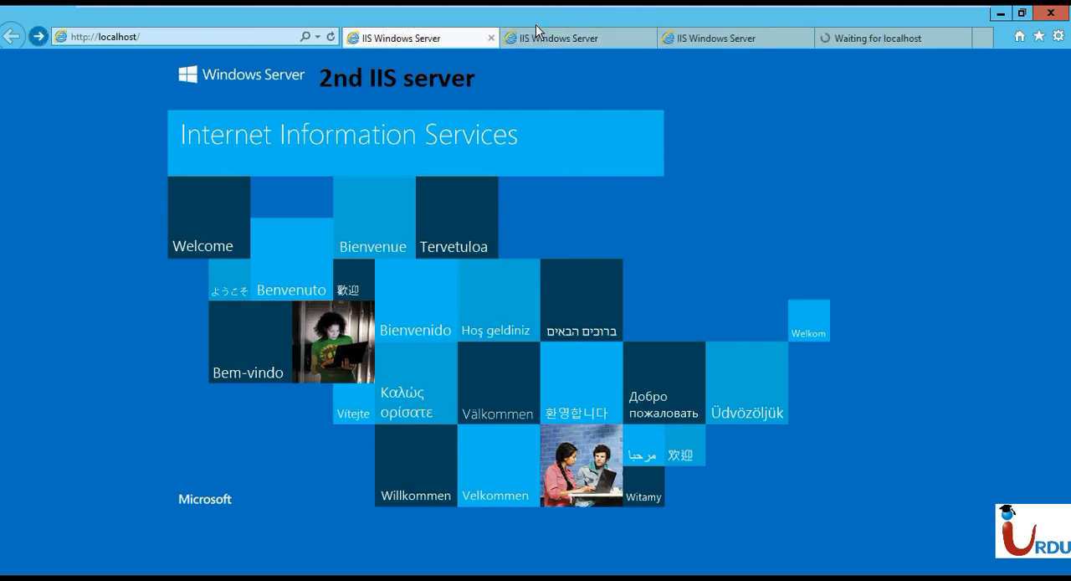
left_click(705, 44)
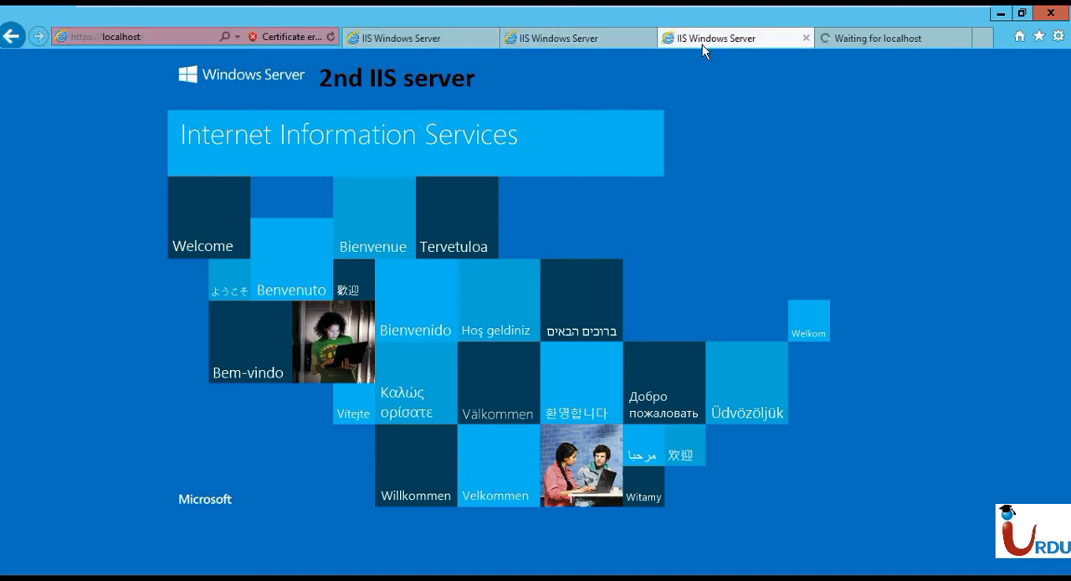
left_click(272, 40)
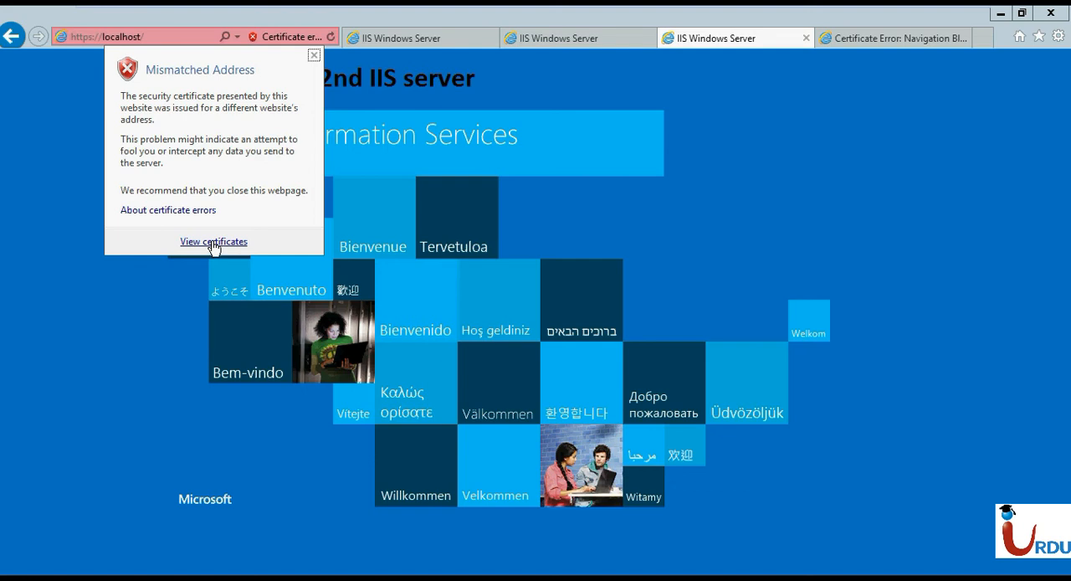
left_click(1044, 213)
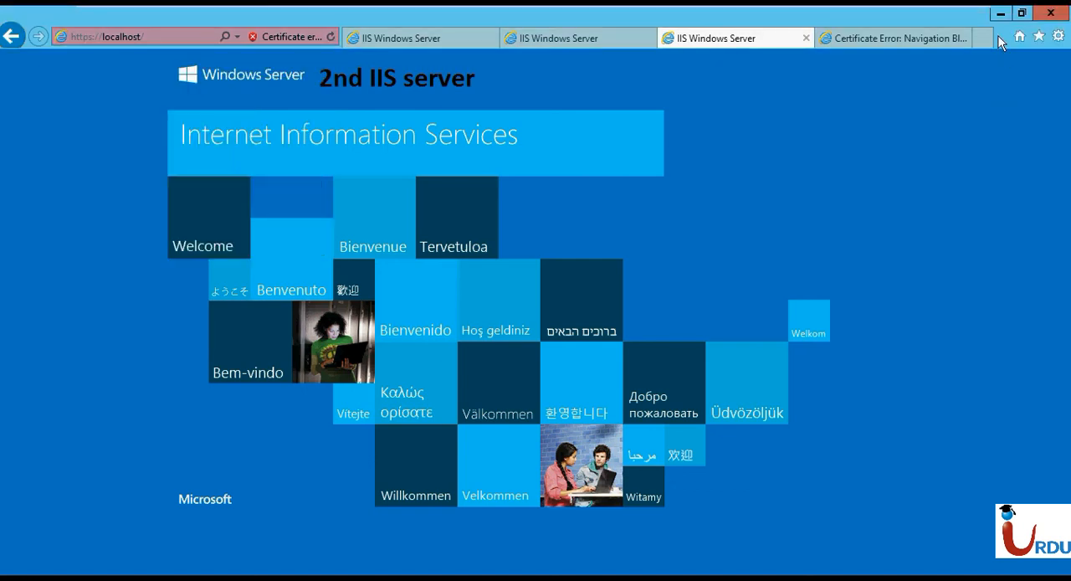
left_click(1000, 14)
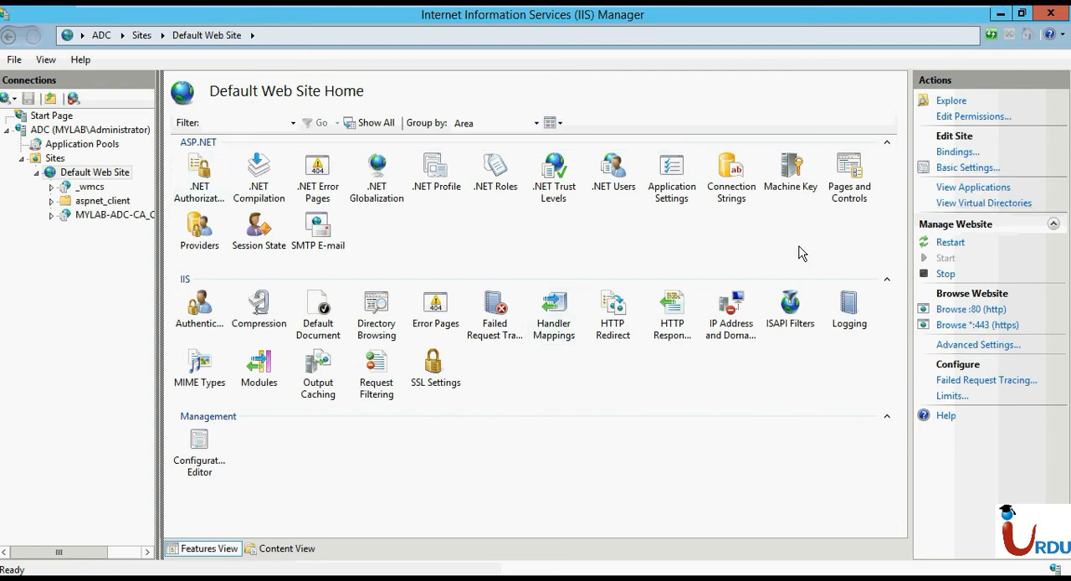
double_click(52, 173)
right_click(41, 159)
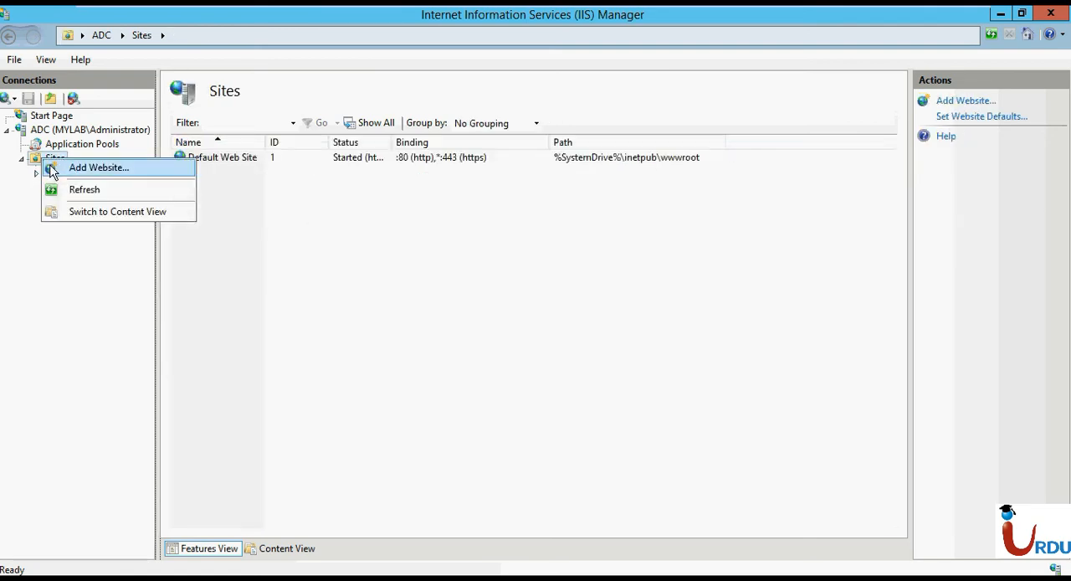
left_click(84, 167)
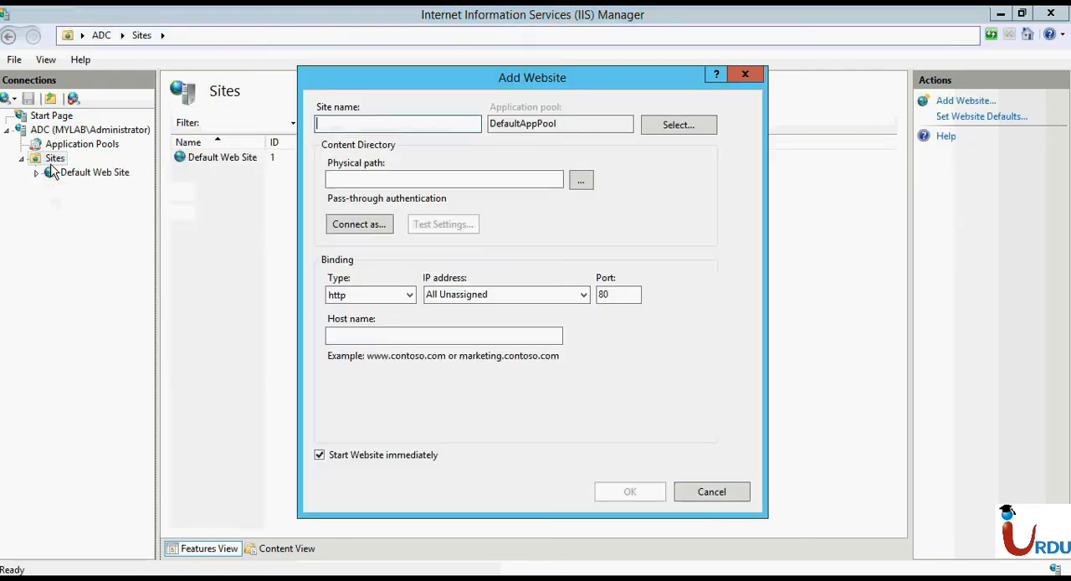
left_click(721, 494)
Remove the https binding on port 443 from Default Web Site and close the site bindings.
left_click(52, 172)
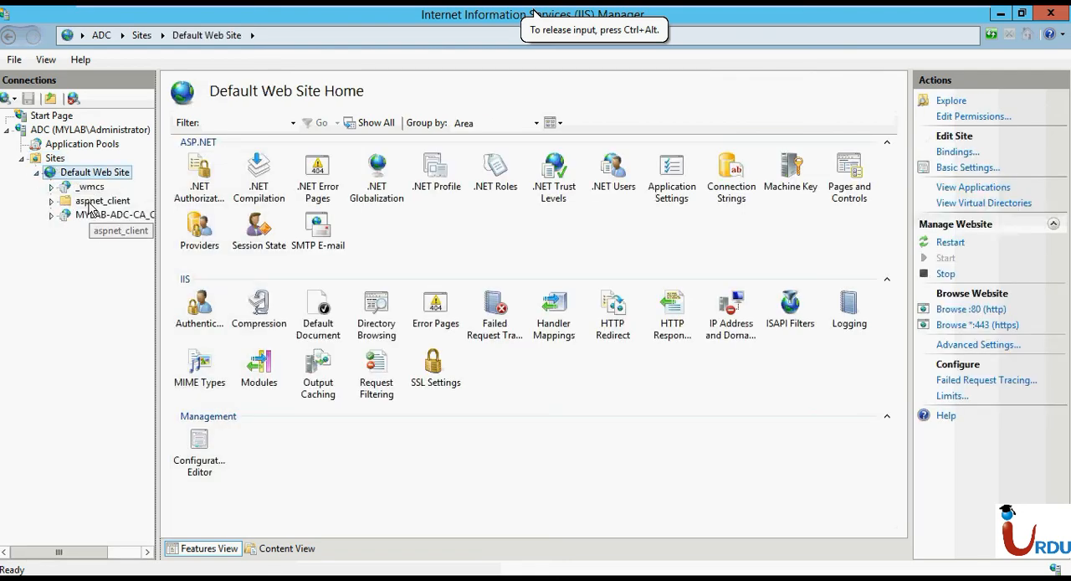
left_click(954, 152)
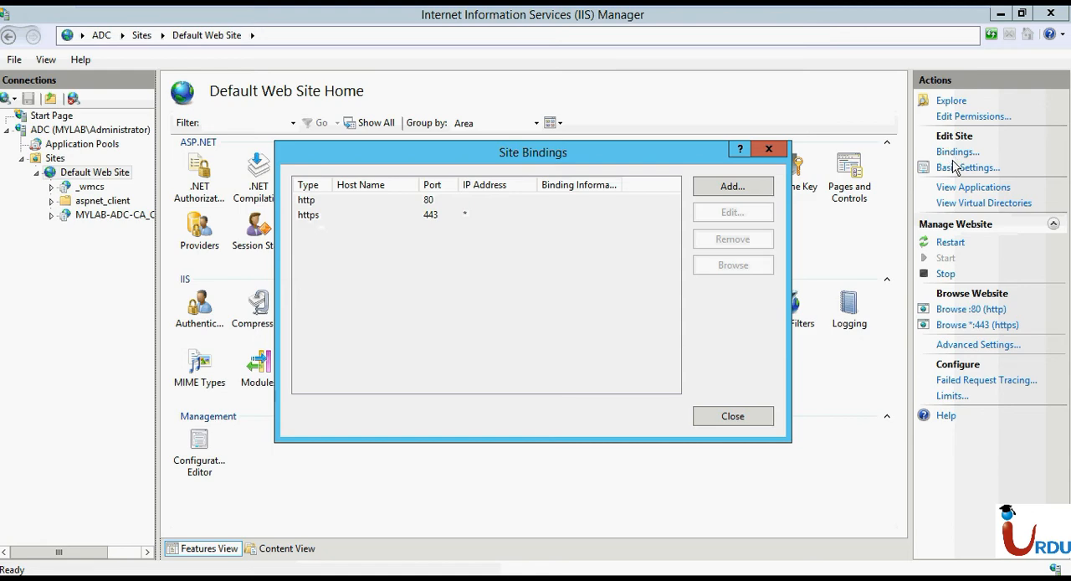
left_click(480, 214)
left_click(749, 240)
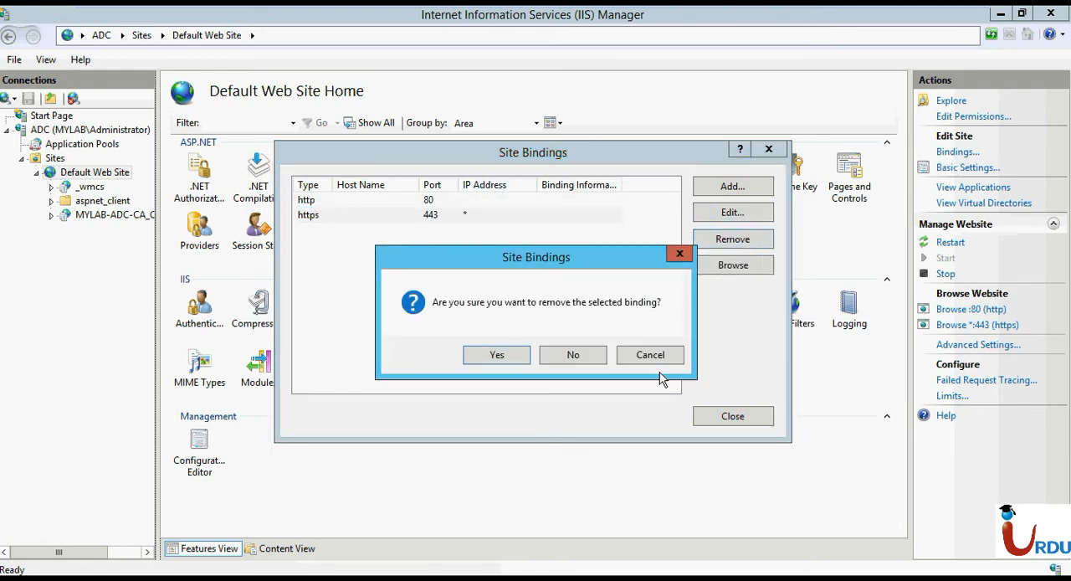
left_click(509, 359)
left_click(701, 414)
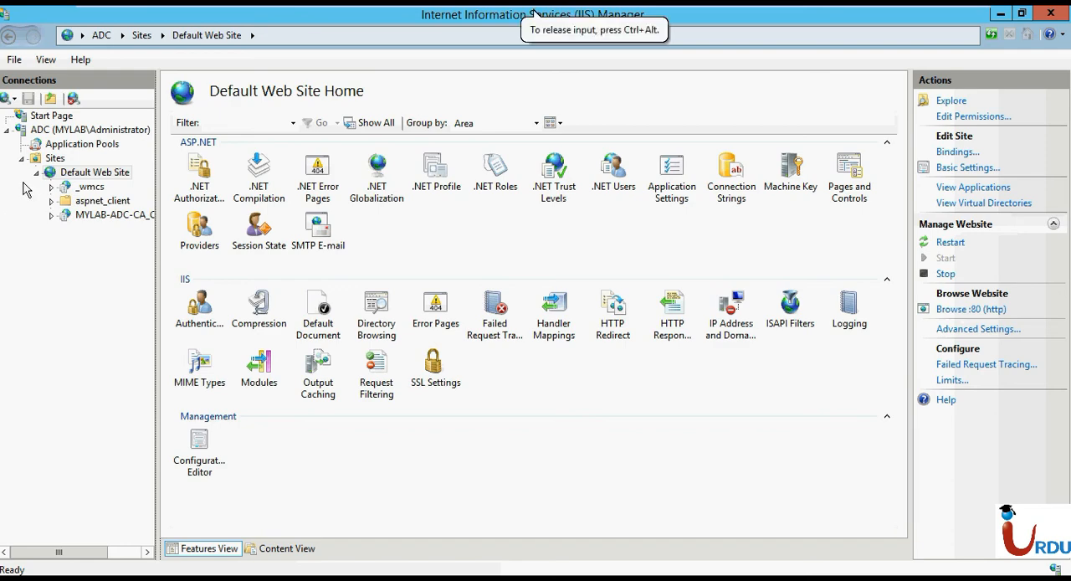
Start a new certificate request from the Server Certificates of the ADC server.
left_click(49, 133)
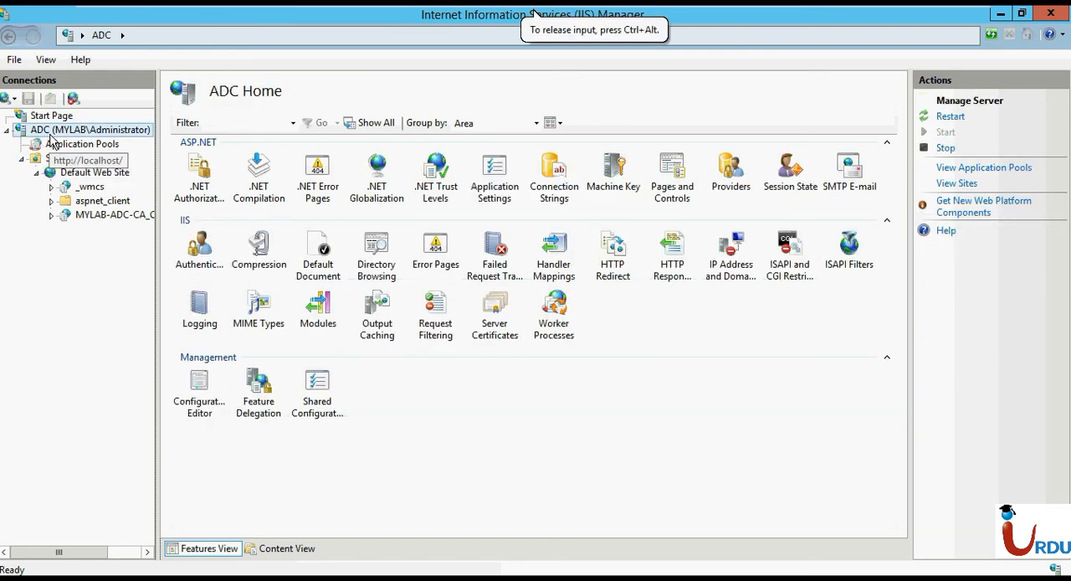
left_click(488, 328)
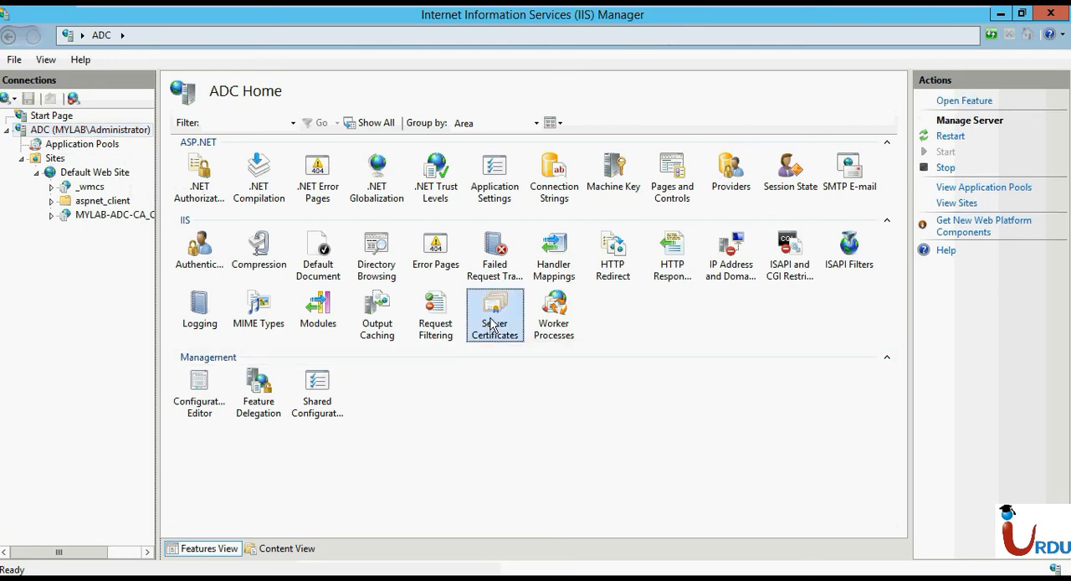
double_click(488, 328)
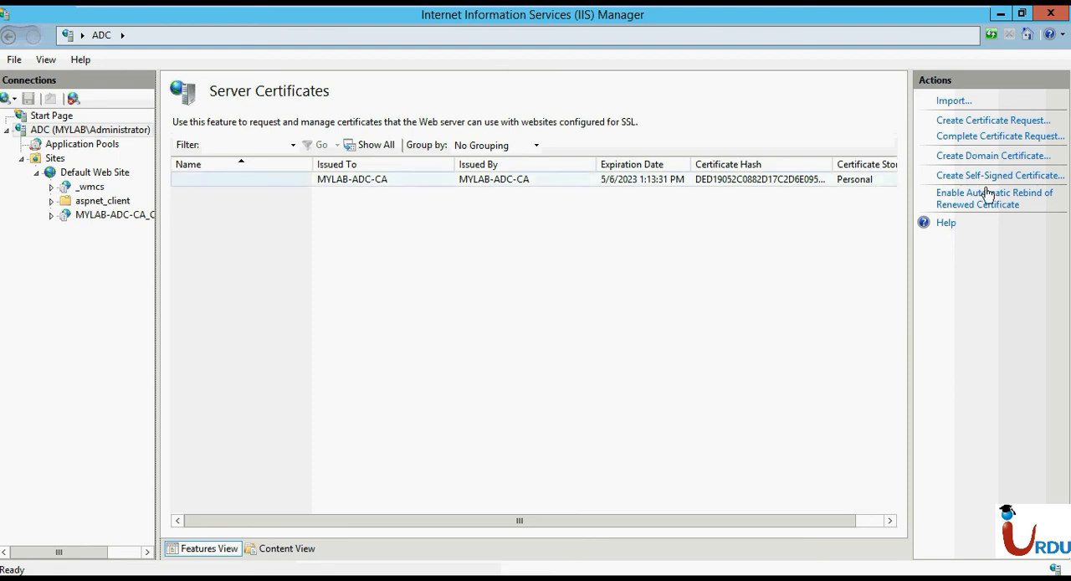
left_click(1023, 124)
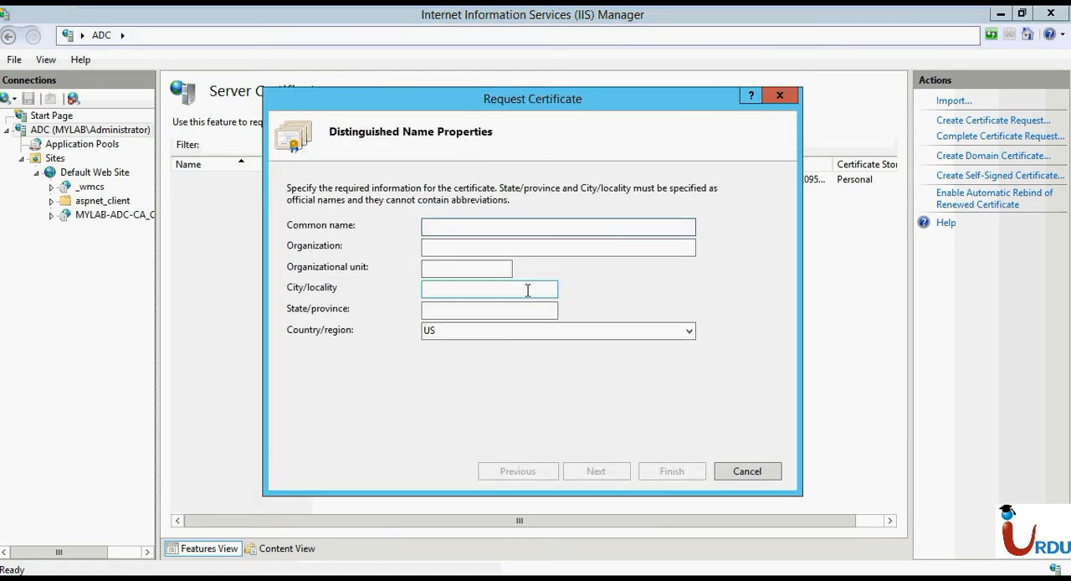
type("www.mylab.com")
key("Tab")
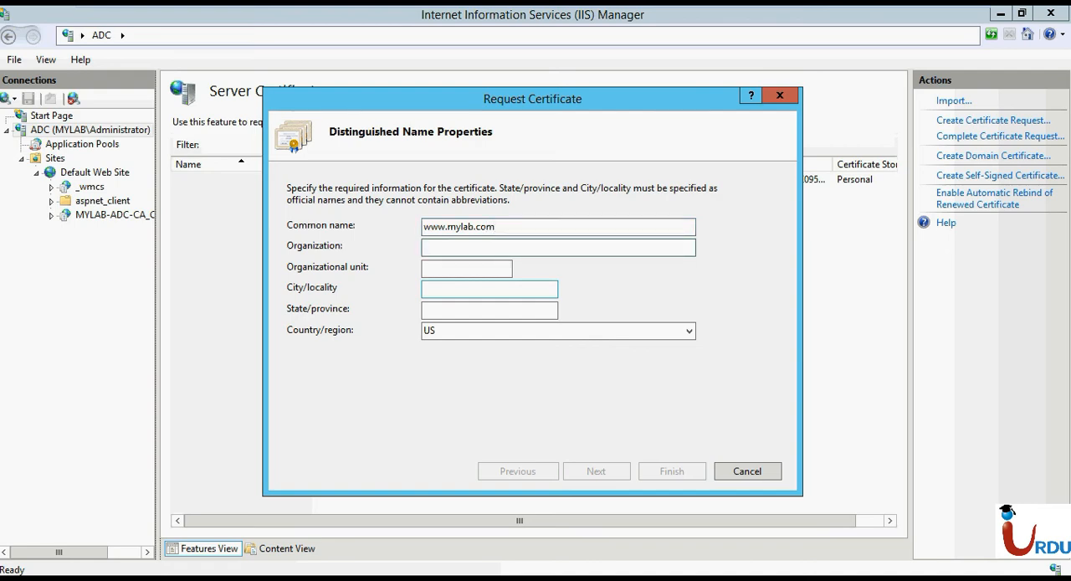
type("UIA")
key("Tab")
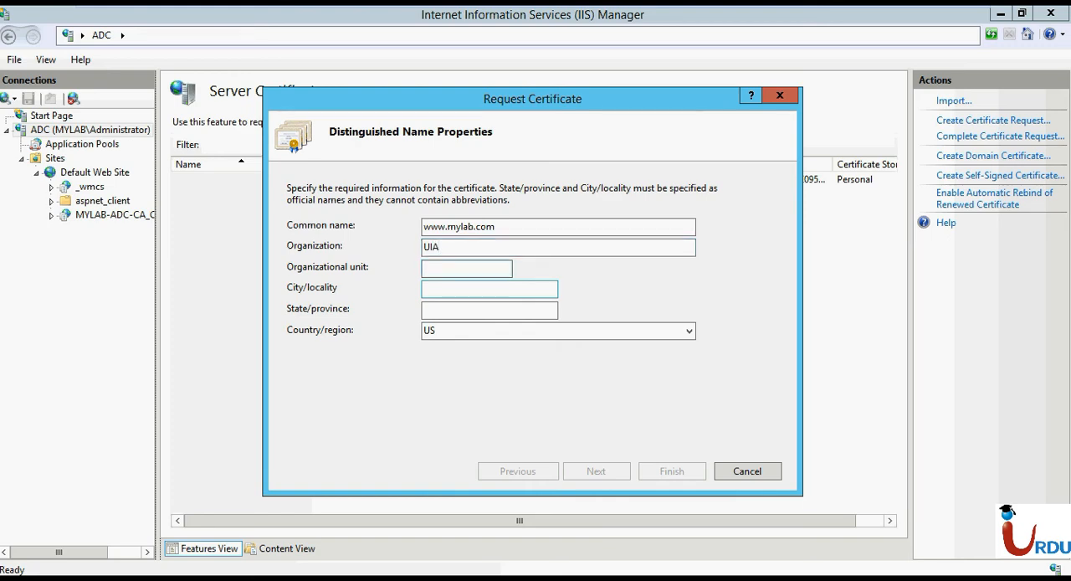
key("Tab")
type("O")
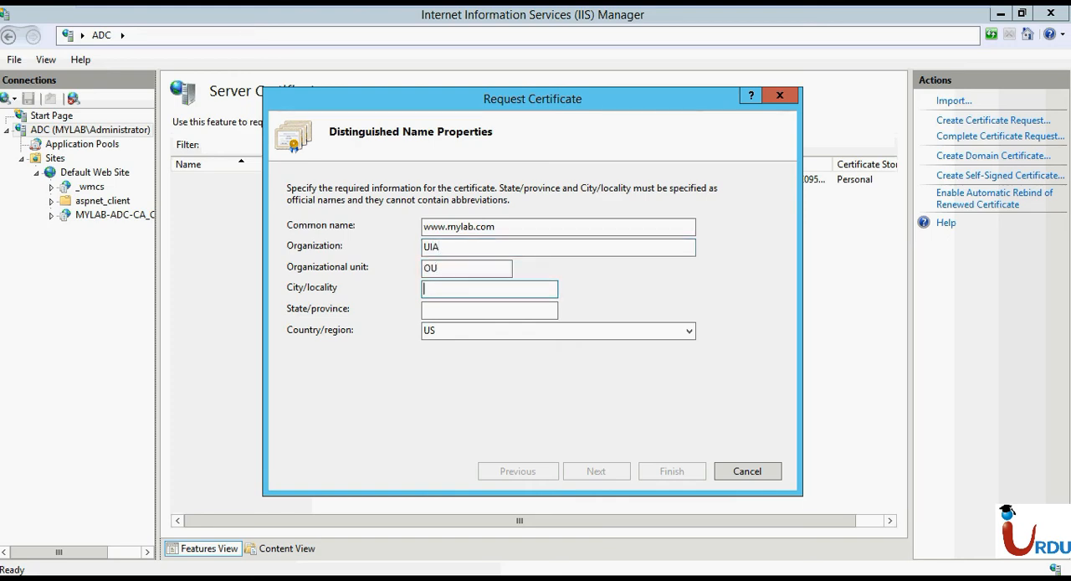
type("PLahore")
Set the request's city to Lahore, its state to Punjab and a country code beginning with P, and continue to the cryptographic settings.
key("Tab")
type("P")
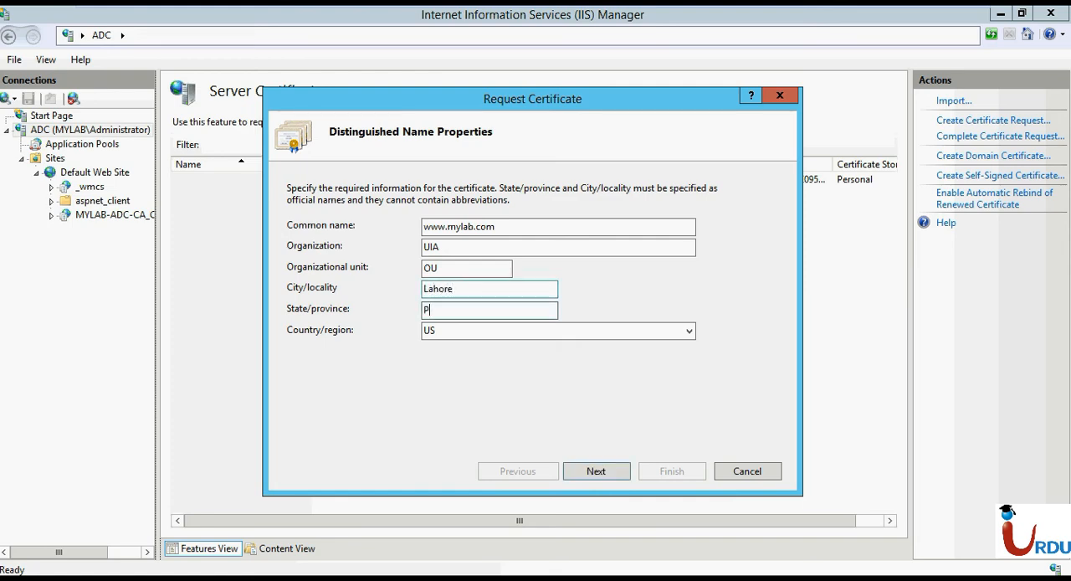
type("unjab")
key("Tab")
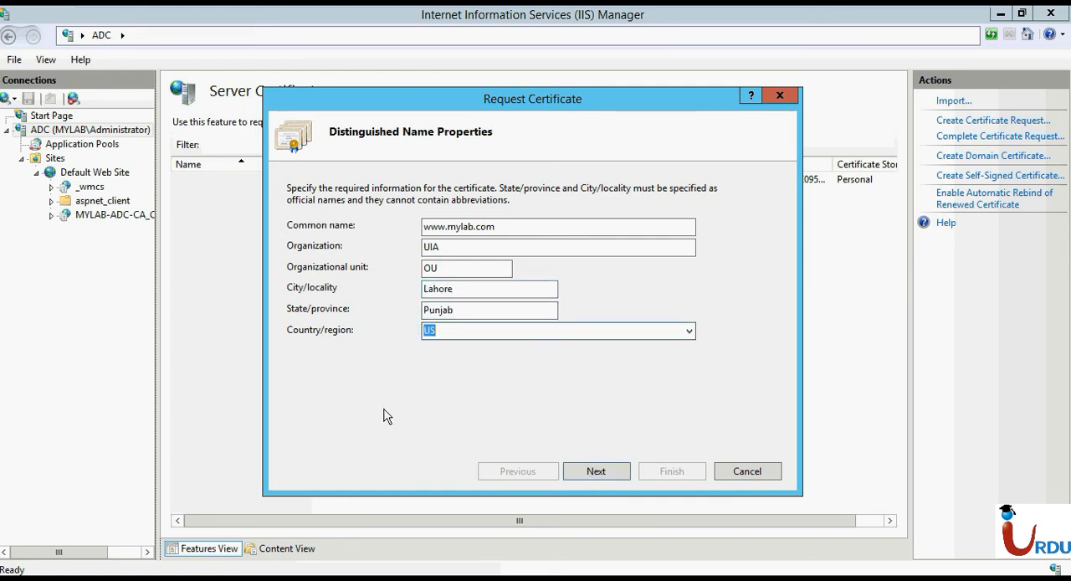
type("p")
key("Return")
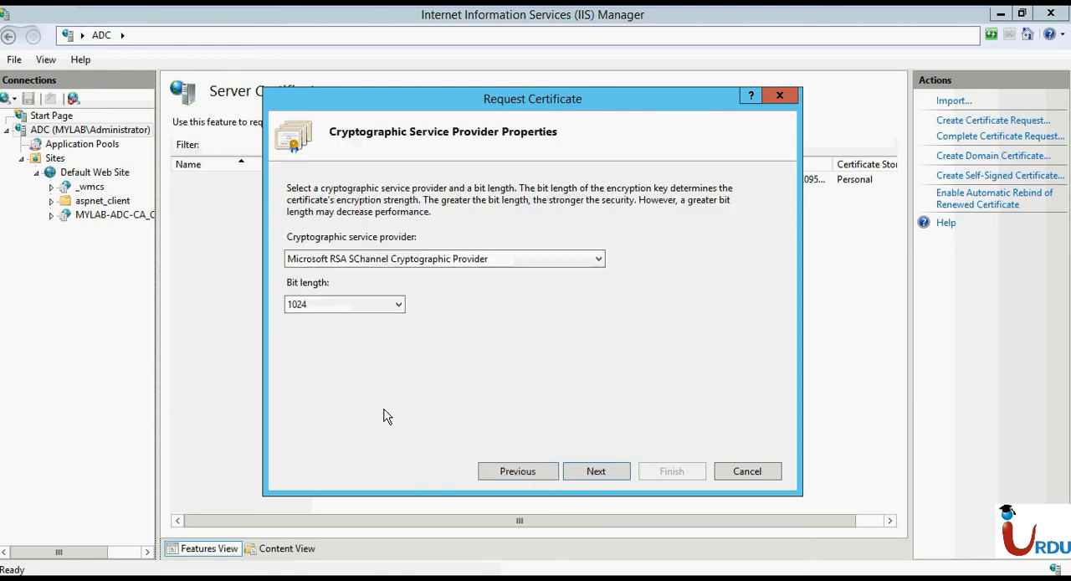
Keep the 1024 bit length and save the certificate request in Documents as a text file named request.
left_click(360, 311)
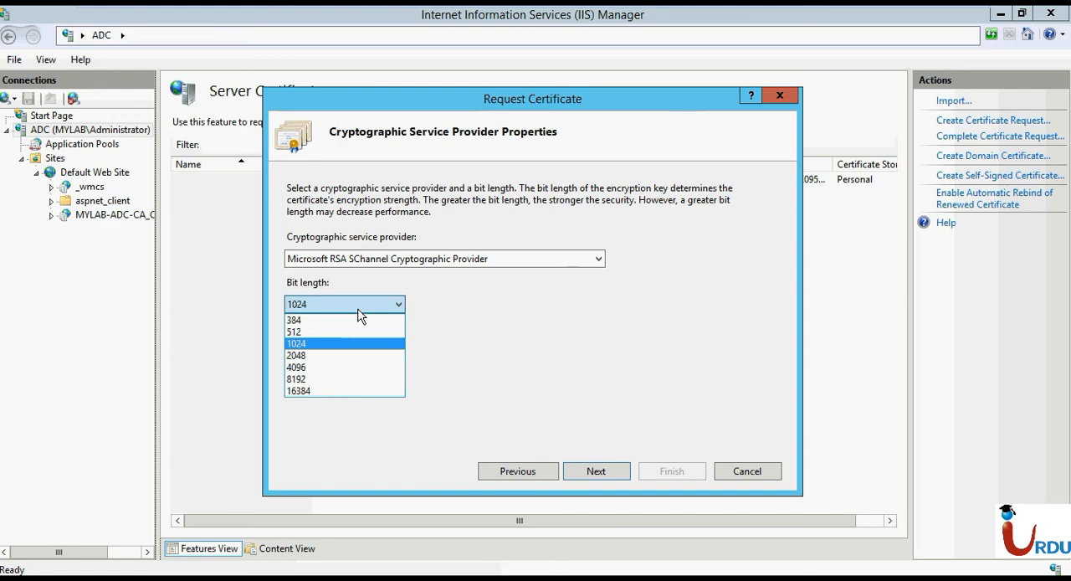
left_click(358, 310)
left_click(611, 475)
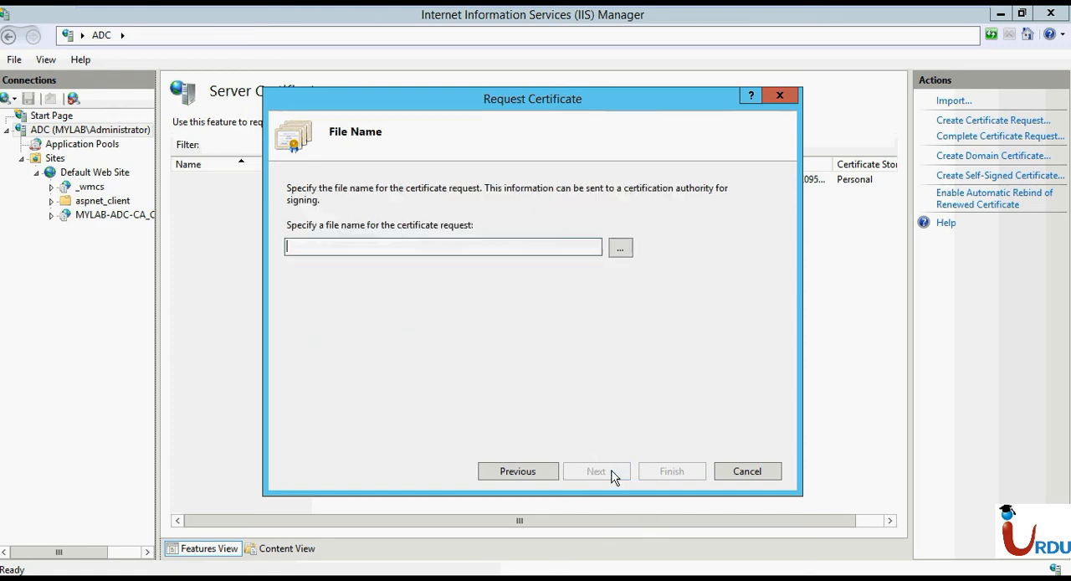
left_click(618, 253)
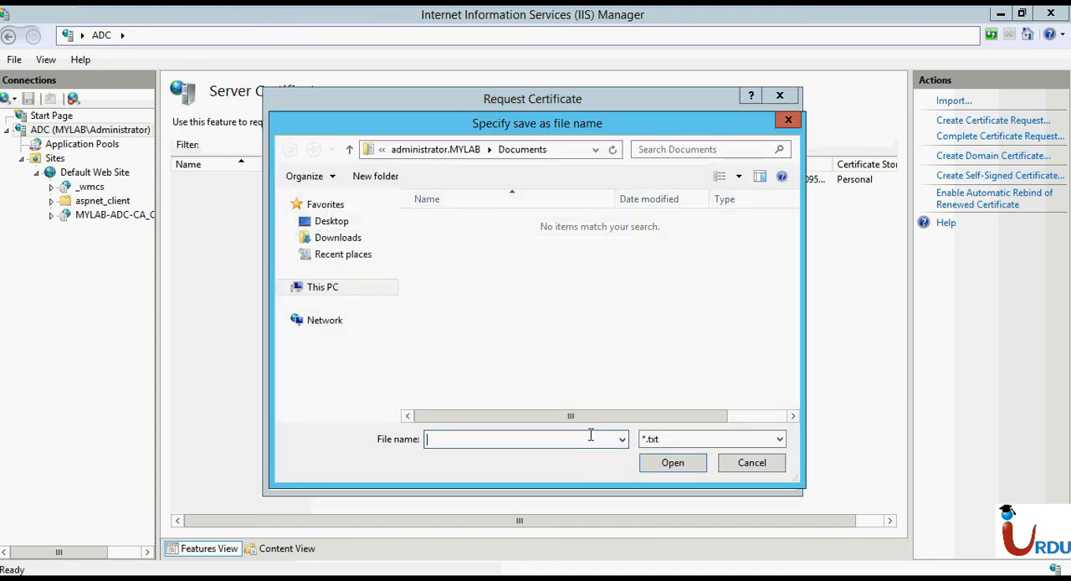
type("request")
key("Return")
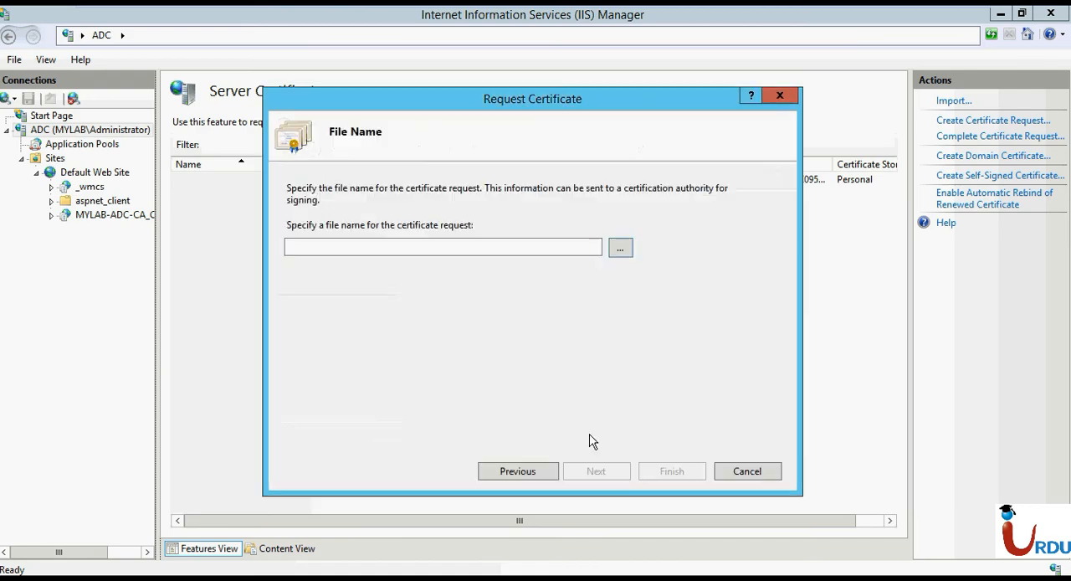
left_click(659, 472)
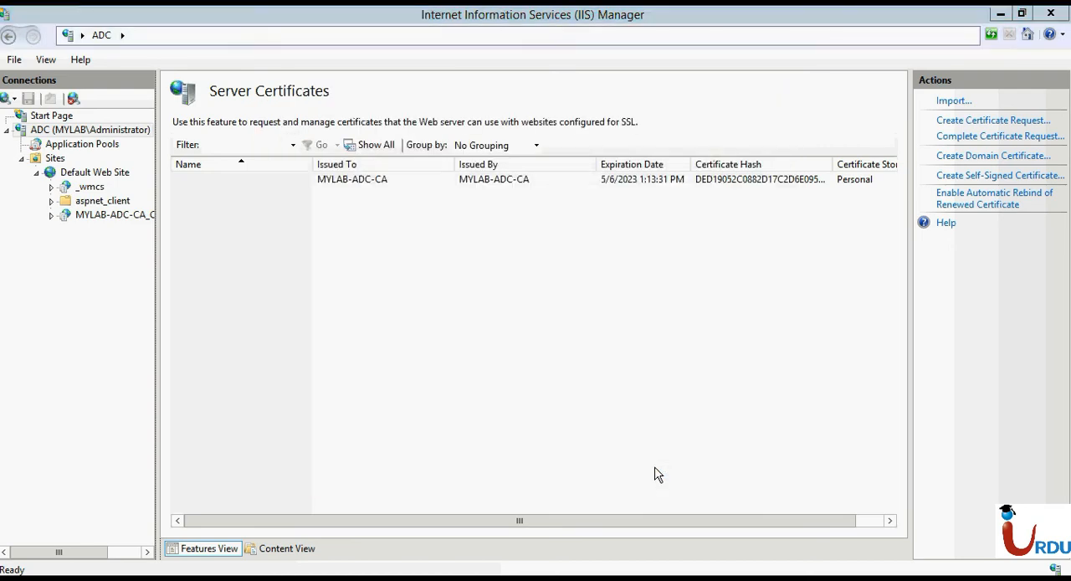
Locate the request text file in the Documents folder and open it in Notepad.
key("super+e")
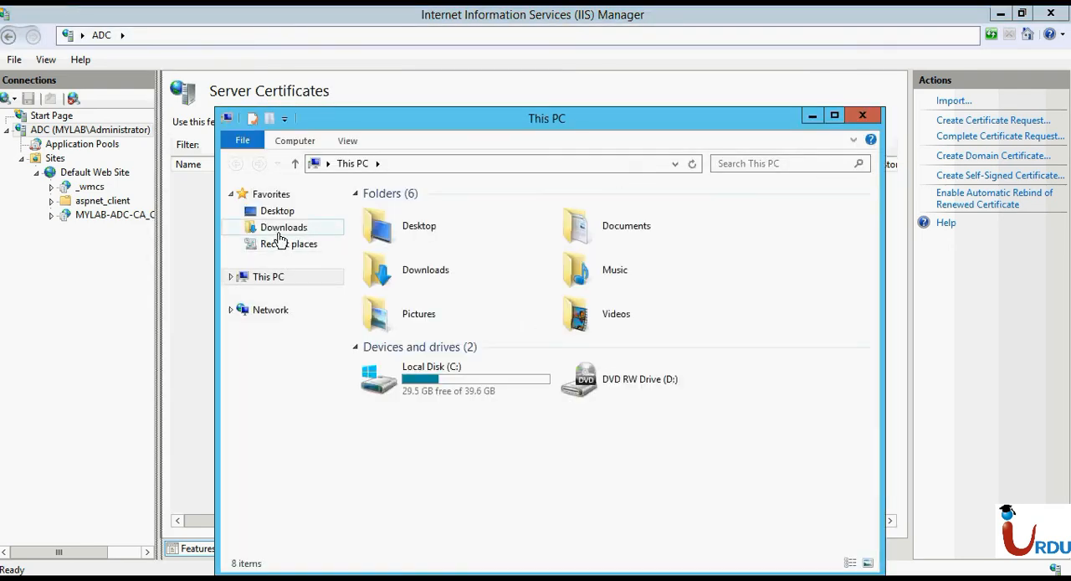
left_click(280, 231)
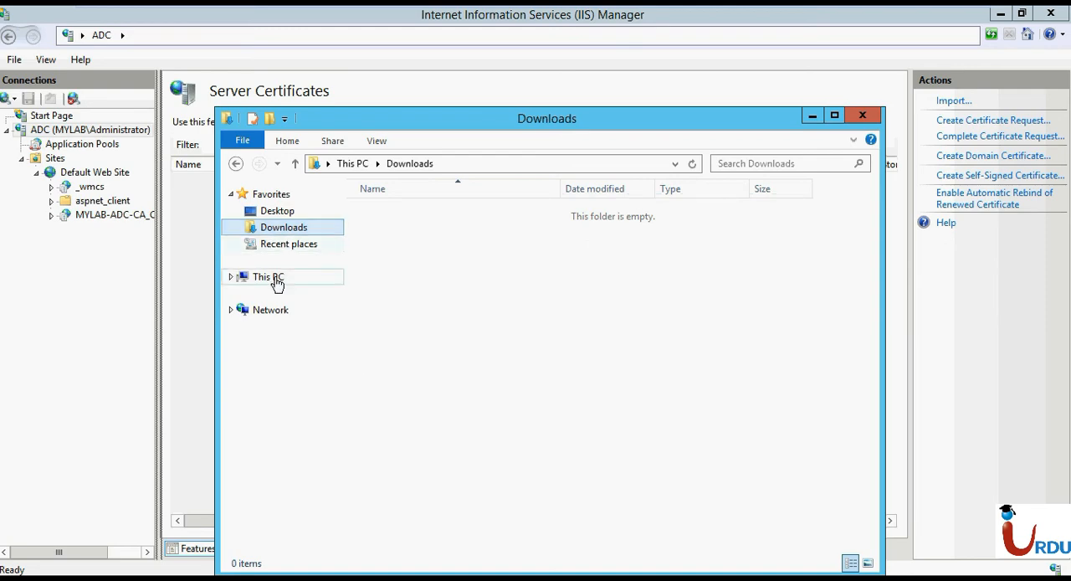
left_click(230, 281)
left_click(230, 277)
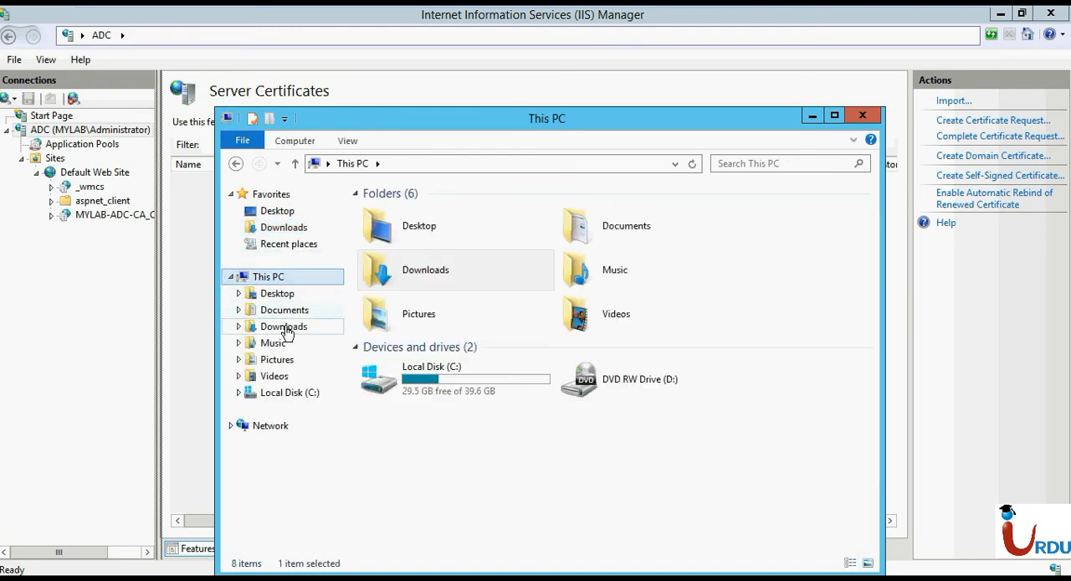
left_click(284, 327)
left_click(282, 311)
double_click(393, 214)
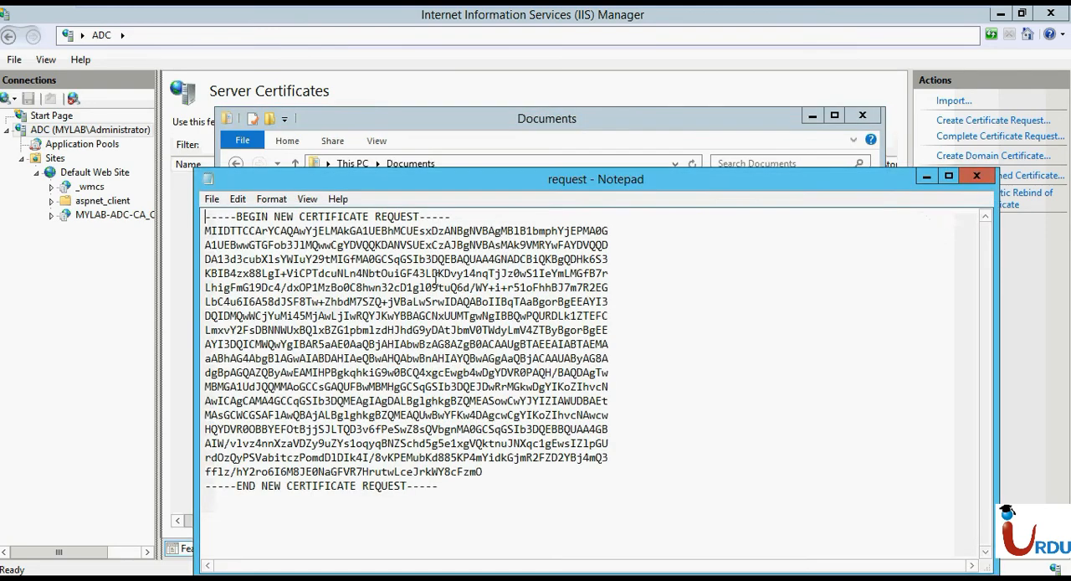
Select the entire certificate request text, and minimize Notepad and the Documents window.
key("ctrl+a")
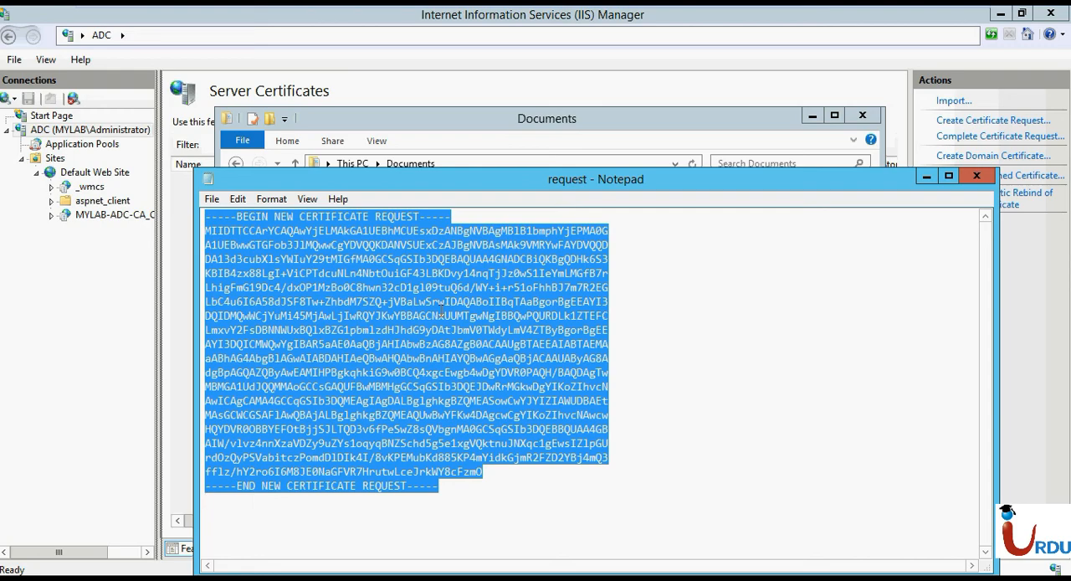
left_click(923, 181)
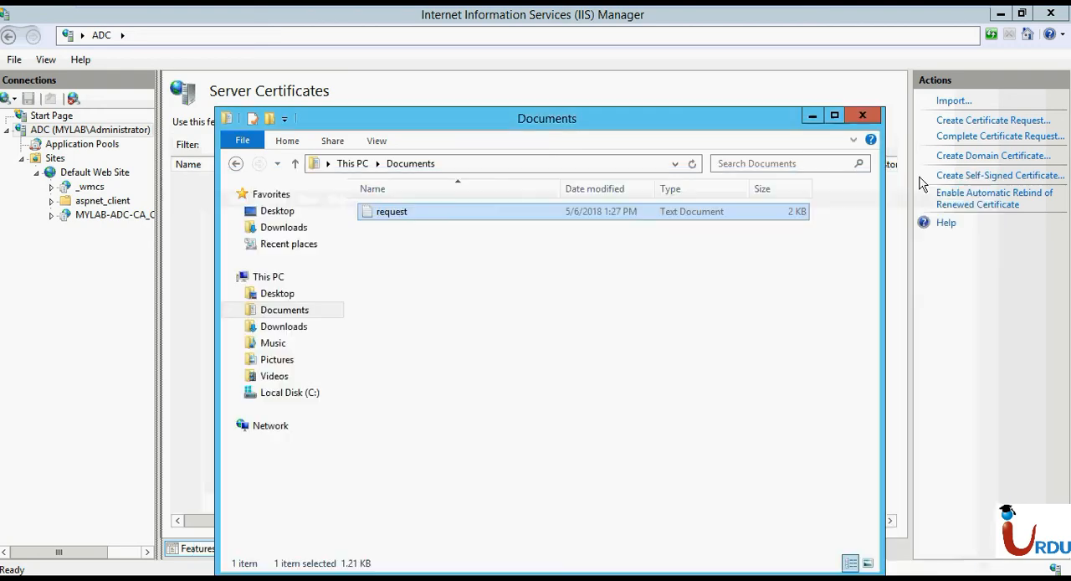
left_click(812, 115)
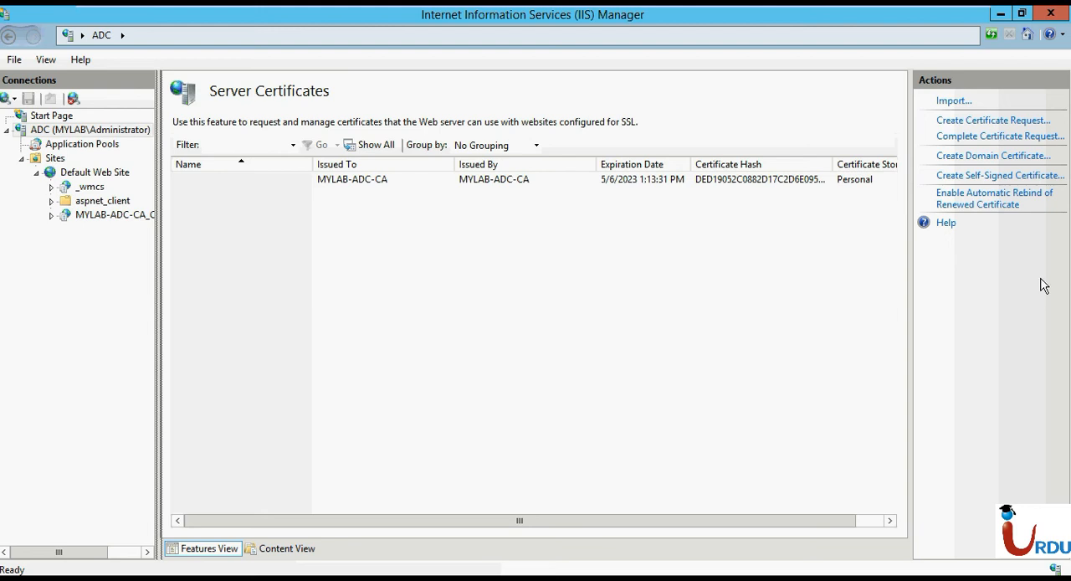
left_click(986, 161)
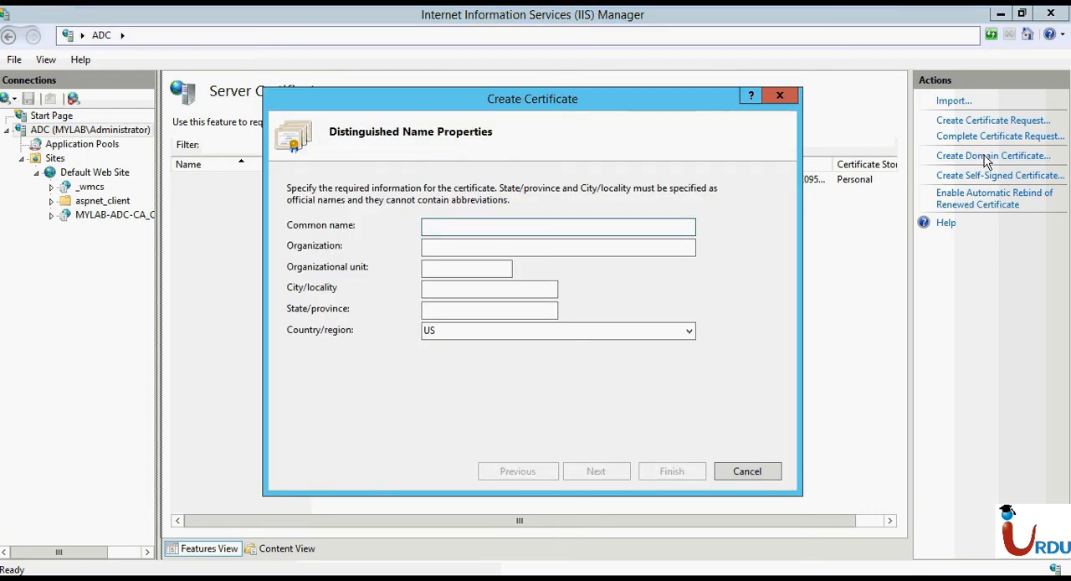
type("www.mylab.pk")
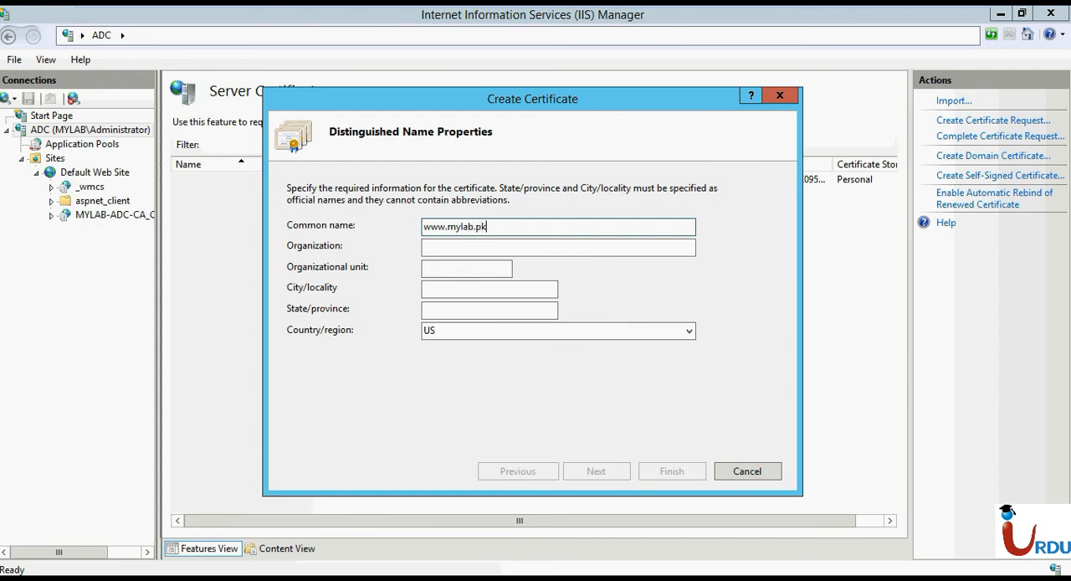
key("Tab")
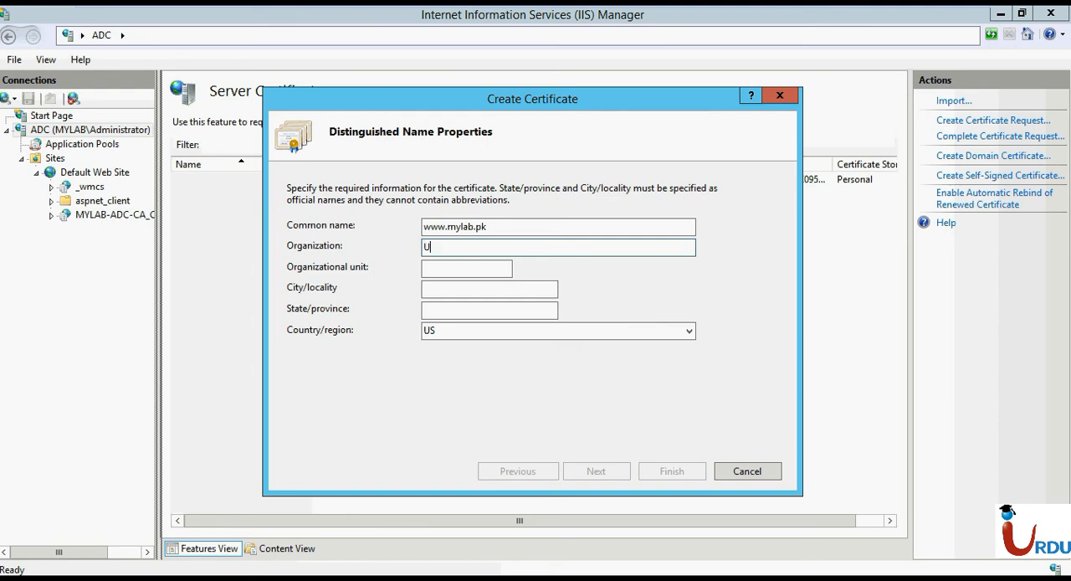
key("Tab")
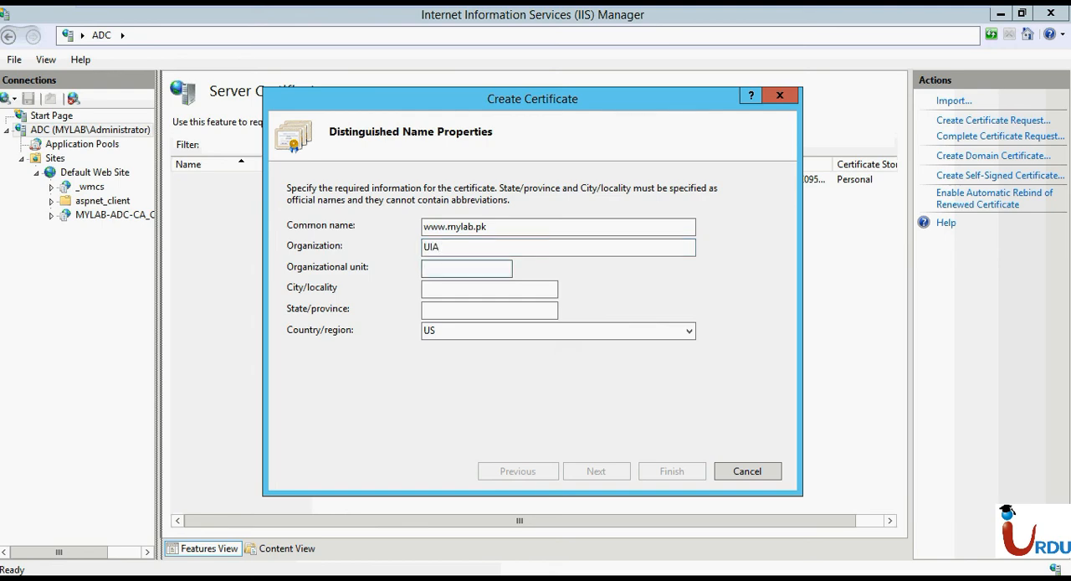
key("Tab")
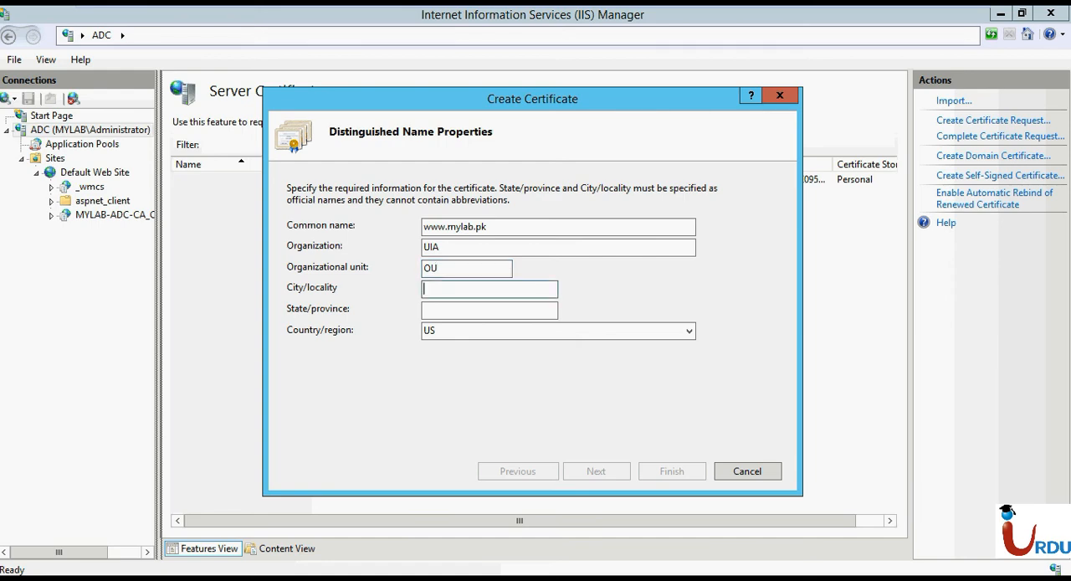
Complete the certificate's distinguished name with city Lahore, state Punjab and country PK, and continue to the certification authority settings.
type("Lahore")
key("Tab")
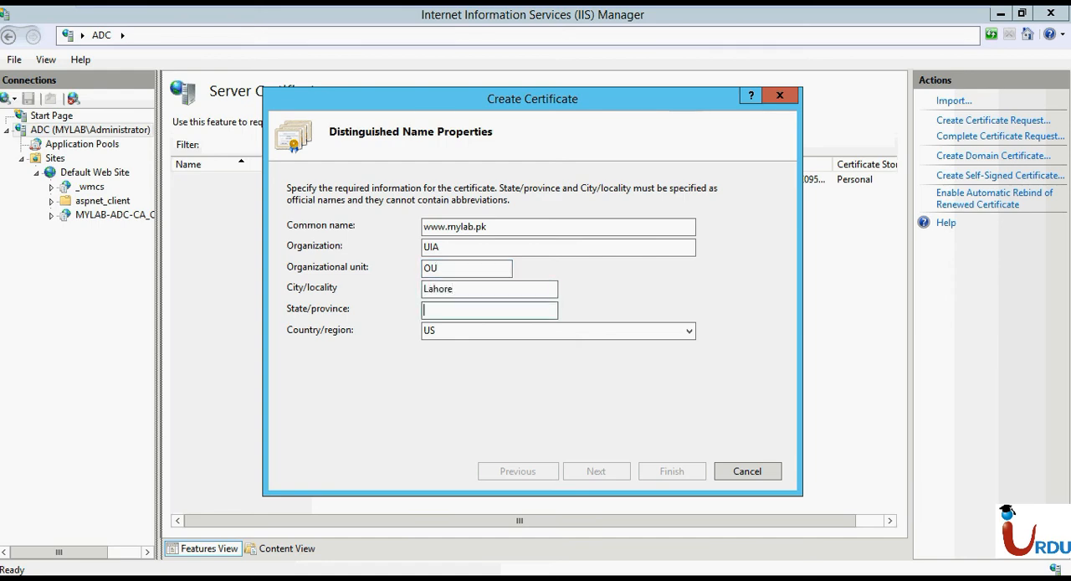
type("Punjab")
key("Tab")
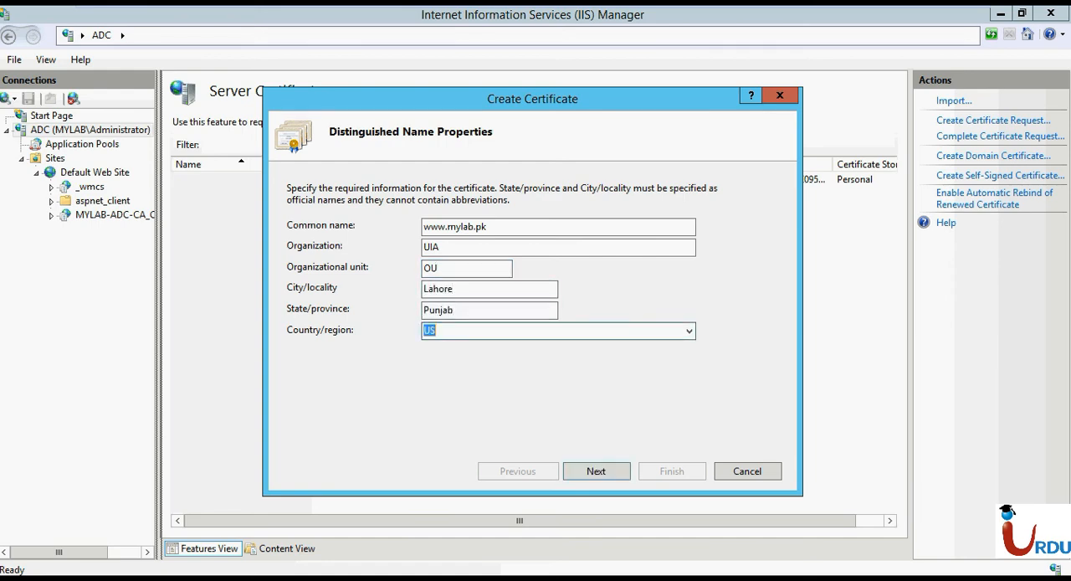
type("P")
key("Return")
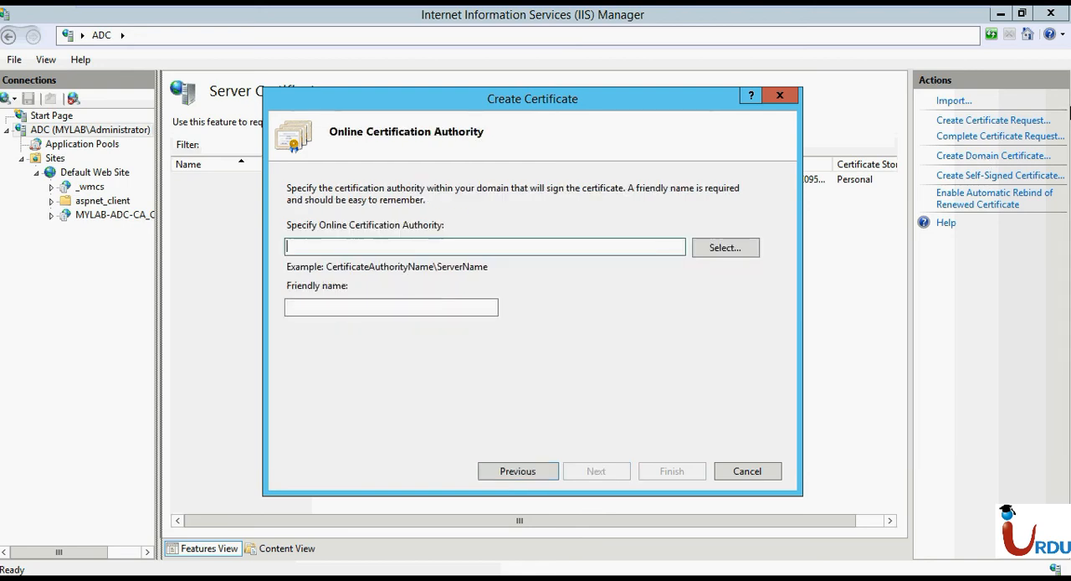
left_click(731, 253)
left_click(524, 175)
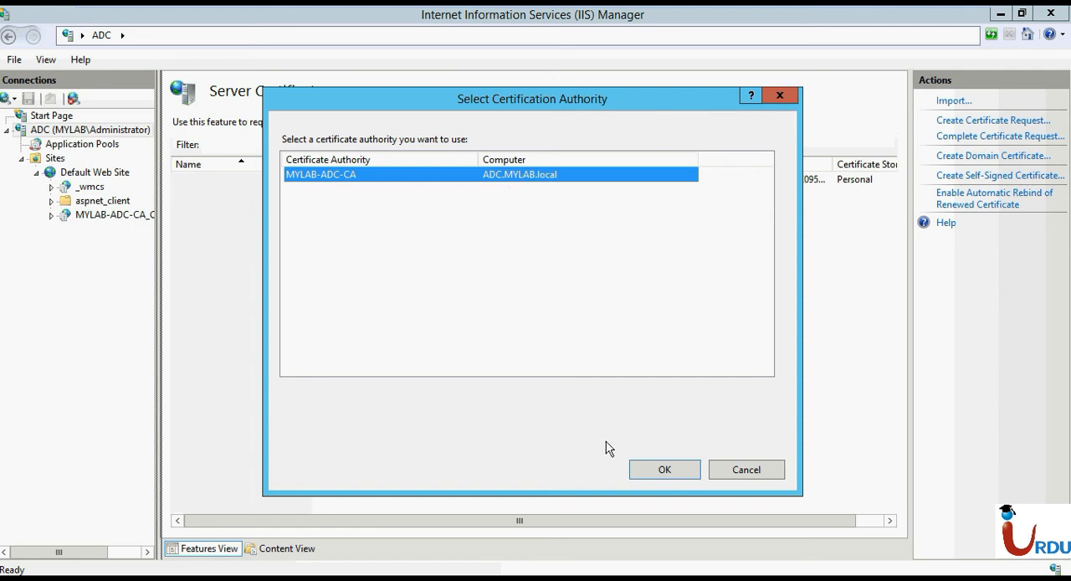
left_click(665, 472)
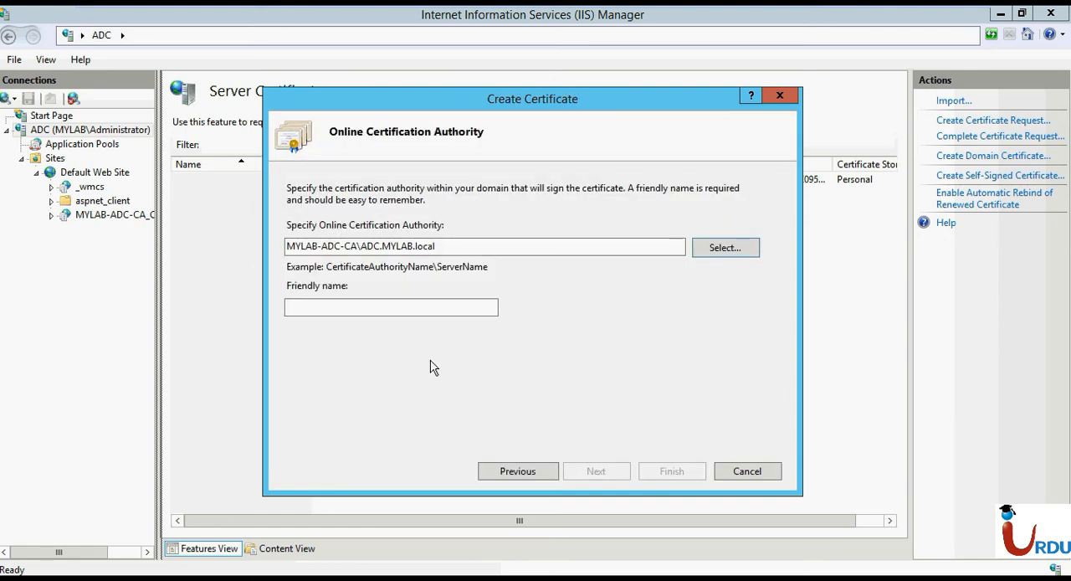
left_click(352, 309)
type("www.mylab.pk")
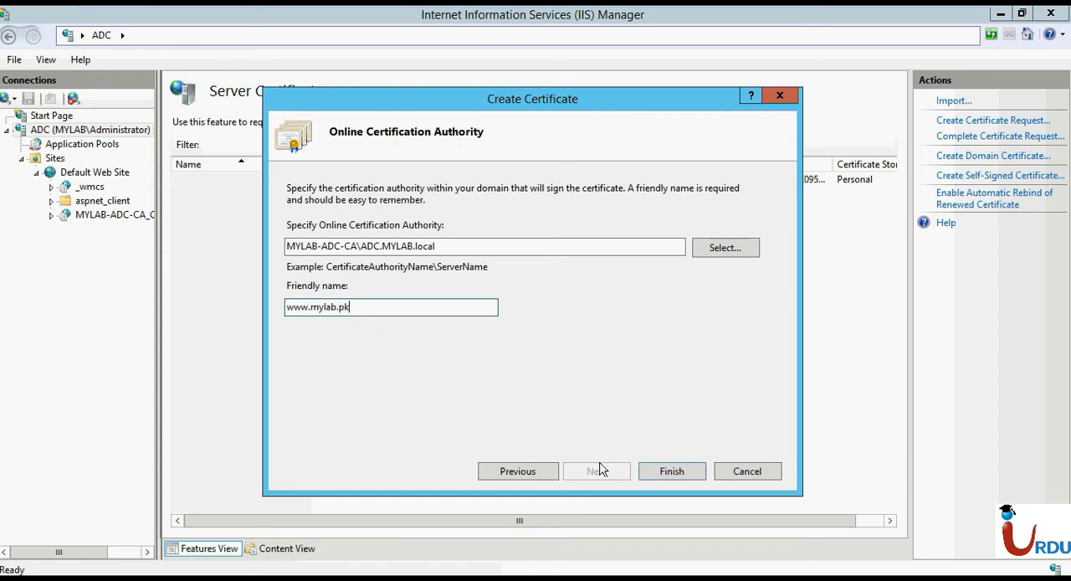
left_click(674, 471)
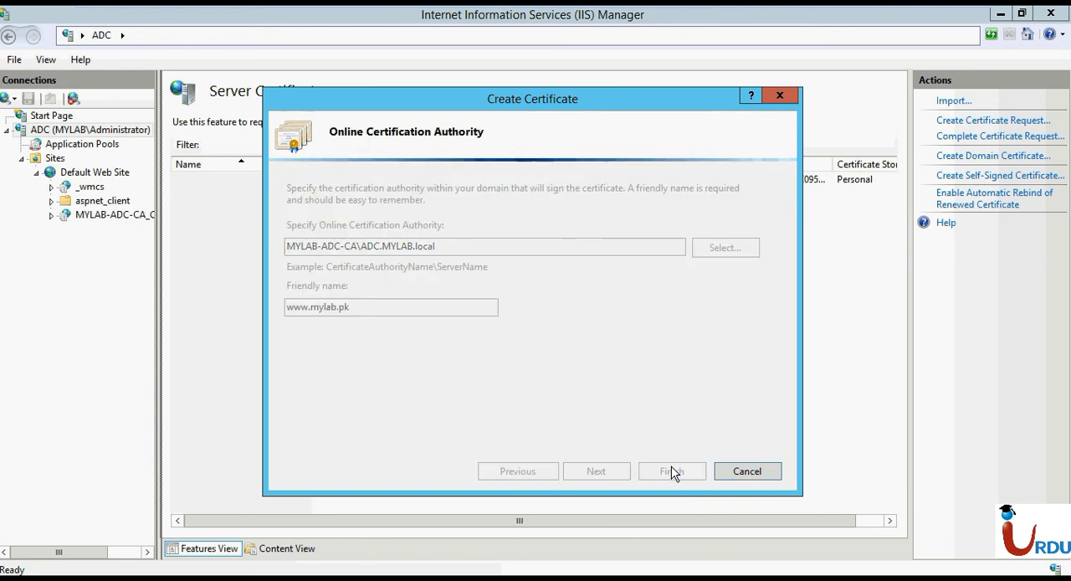
Open the Certification Authority console and examine the issued certificates of MYLAB-ADC-CA, with the Binary Certificate column widened to its full content.
key("super")
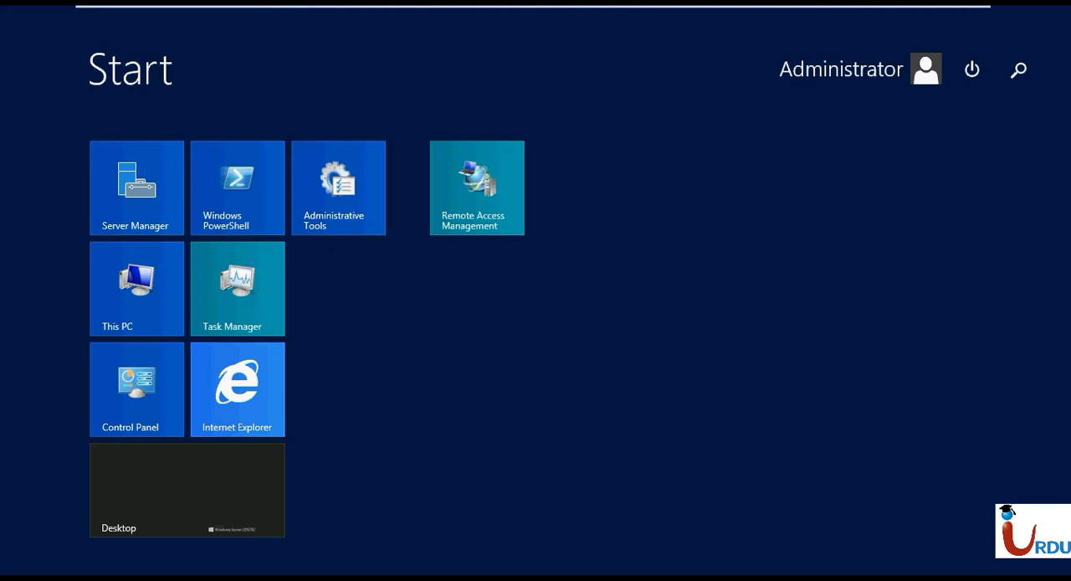
type("Ce")
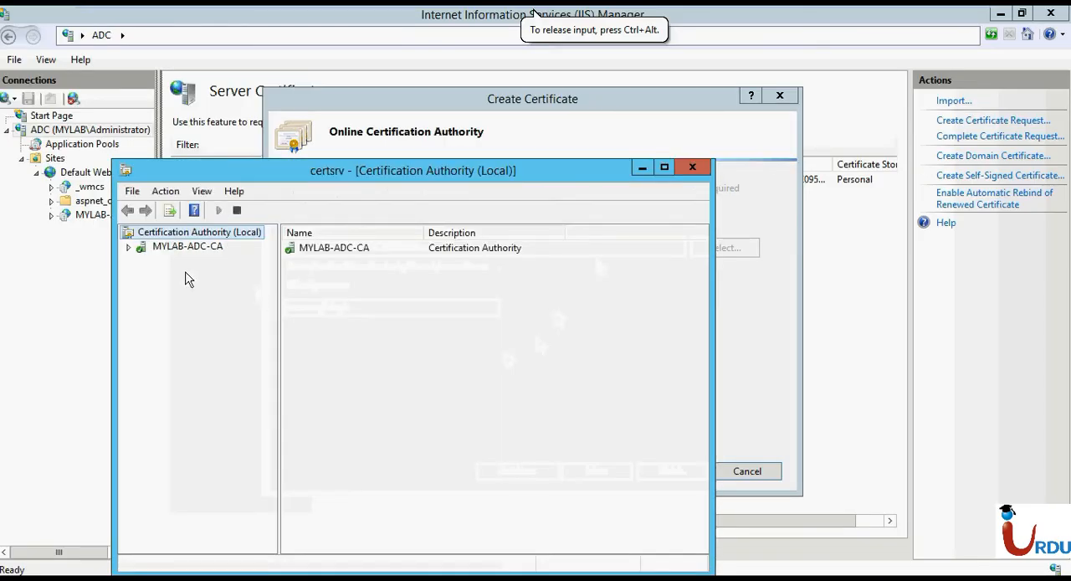
left_click(129, 249)
left_click(181, 279)
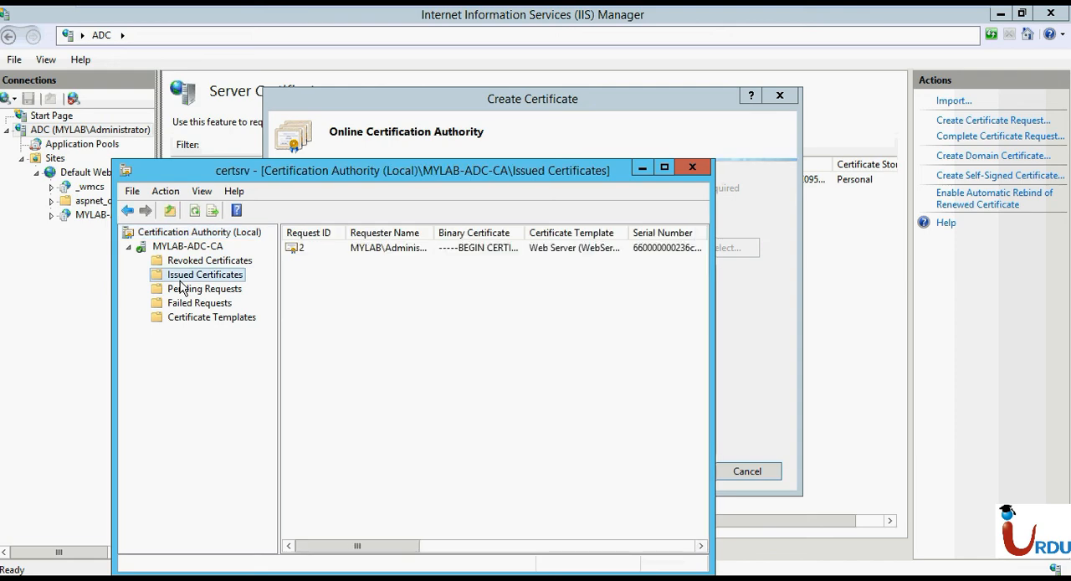
left_click(664, 167)
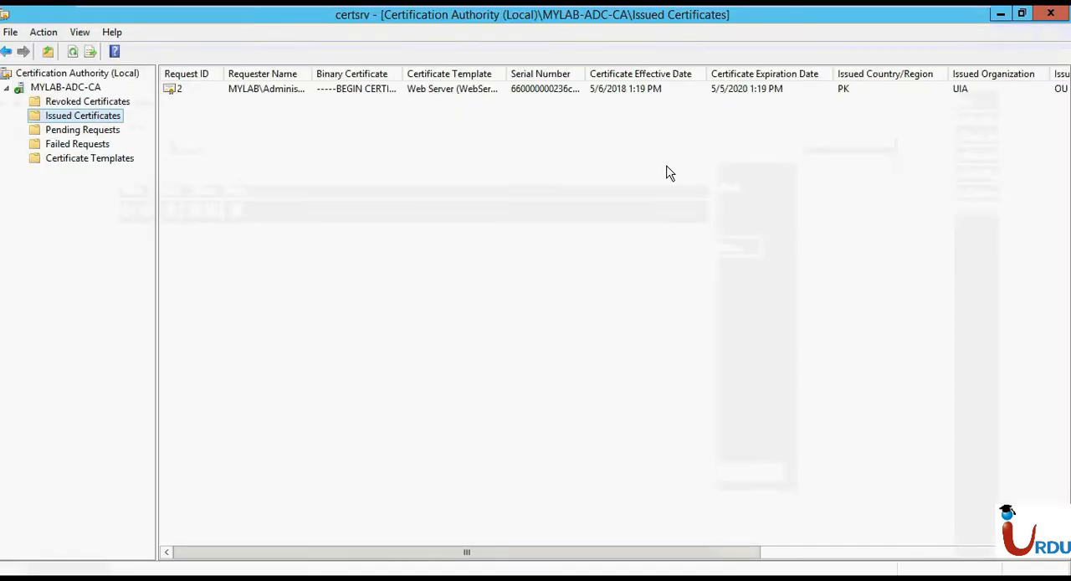
double_click(402, 74)
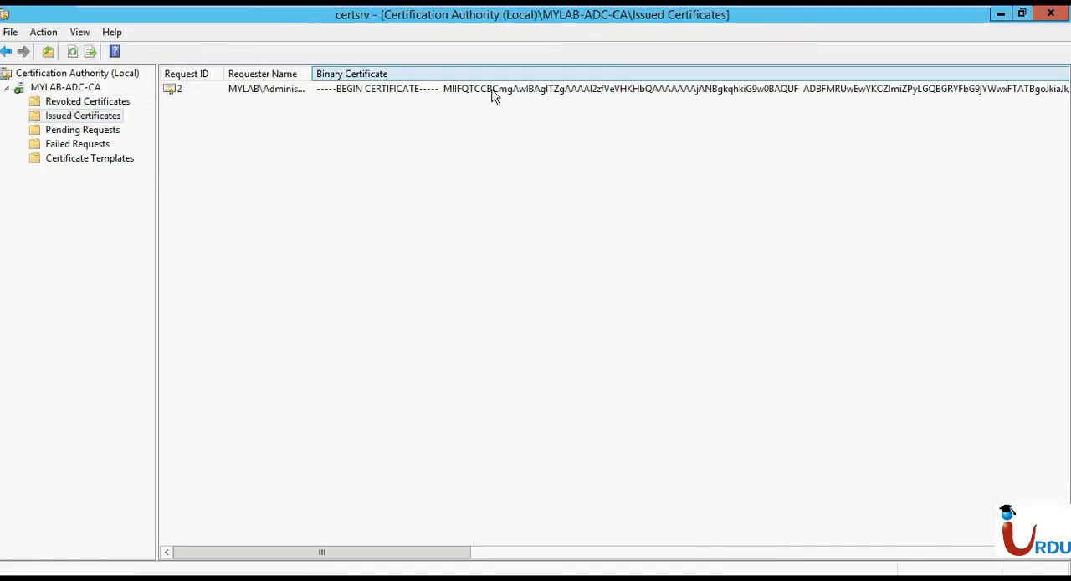
left_click_drag(449, 557, 323, 497)
Check the authority's pending requests, failed requests, certificate templates, revoked and issued certificates, and minimize the console.
left_click(64, 132)
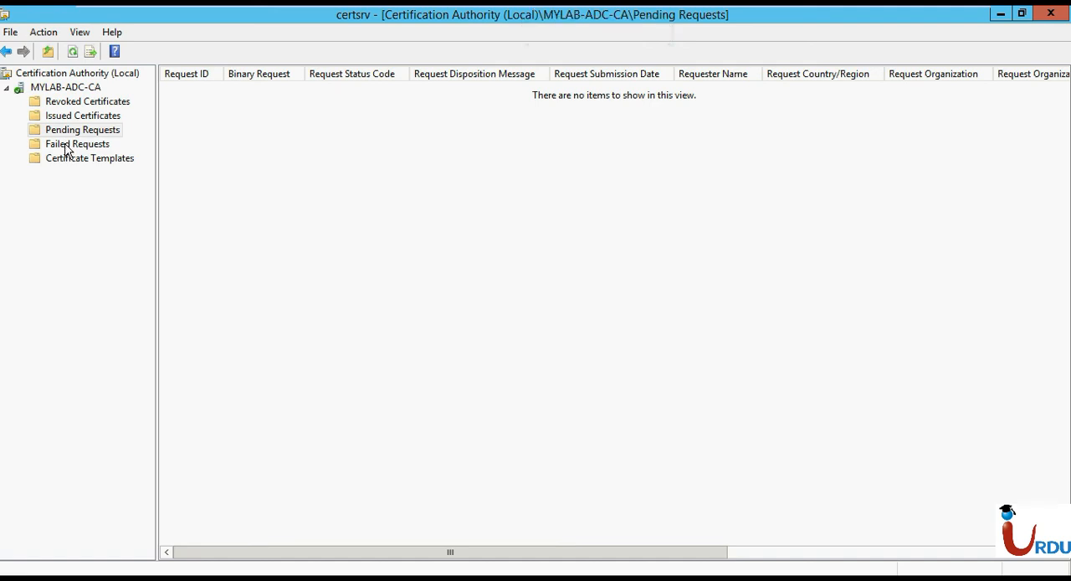
left_click(66, 147)
left_click(64, 160)
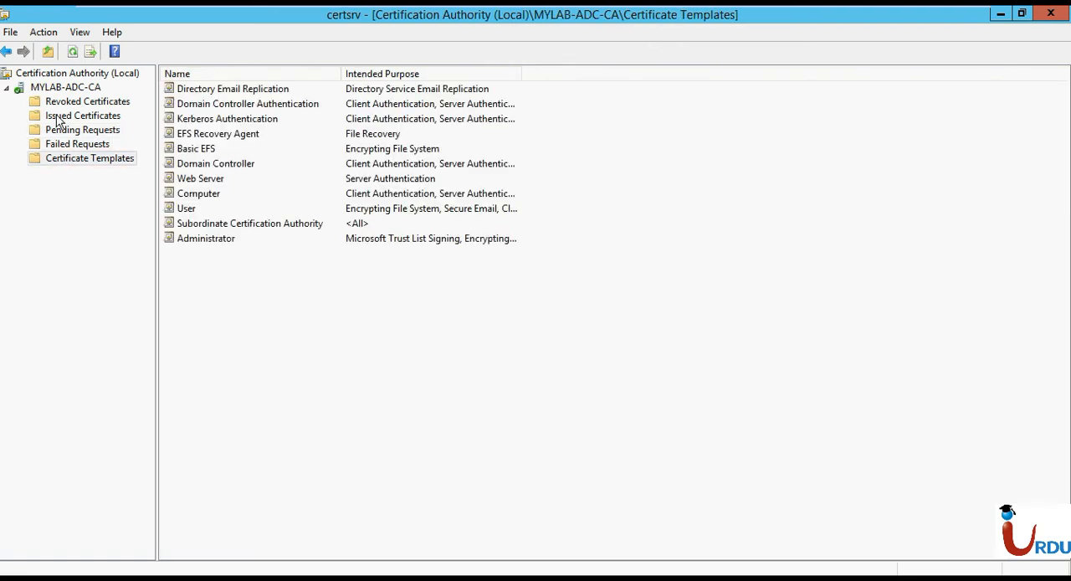
left_click(58, 105)
left_click(57, 117)
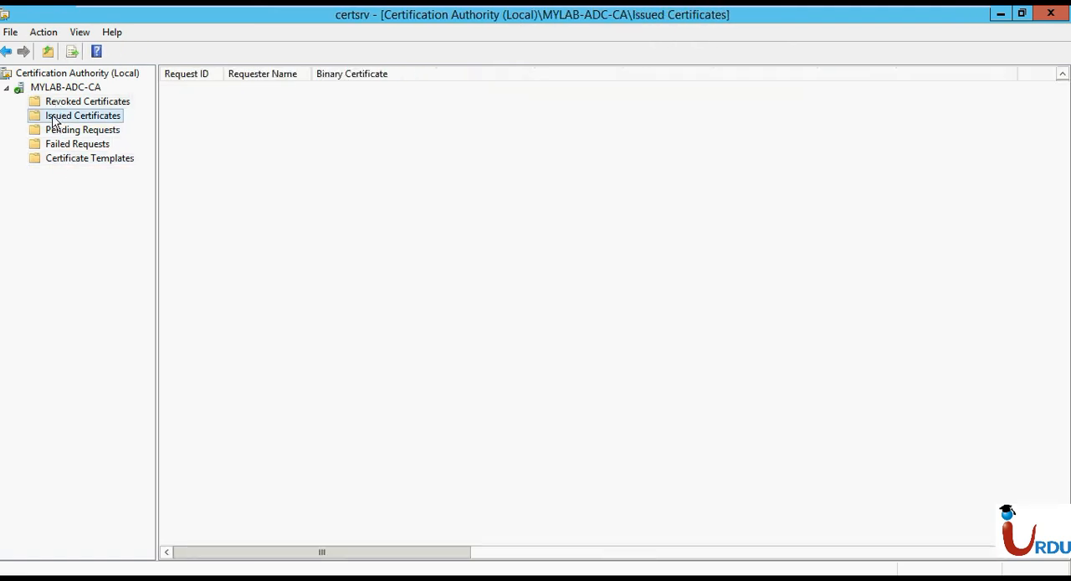
left_click(1001, 15)
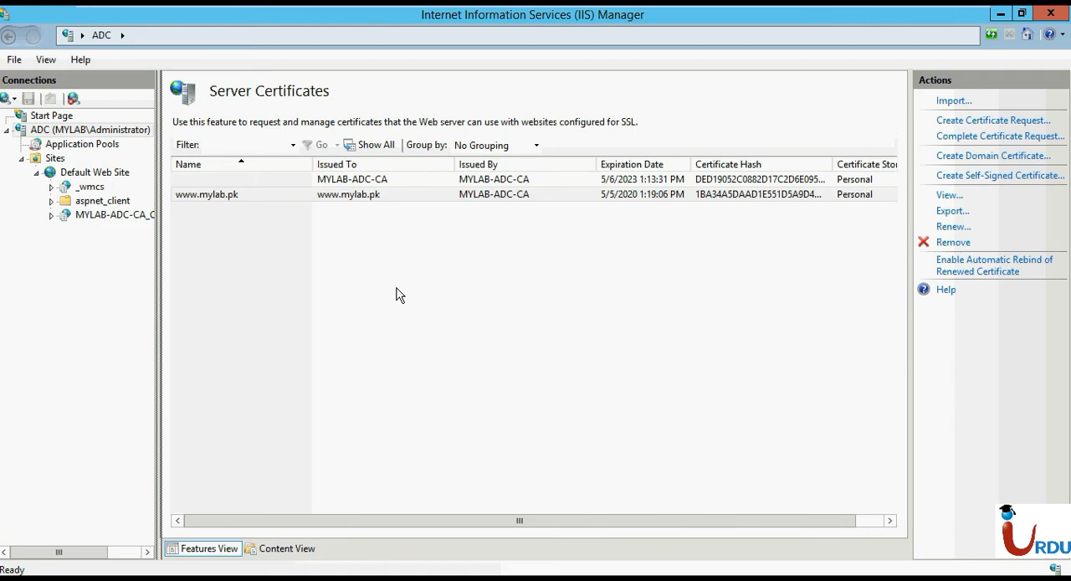
Start a new site binding for Default Web Site with the type https.
left_click(94, 172)
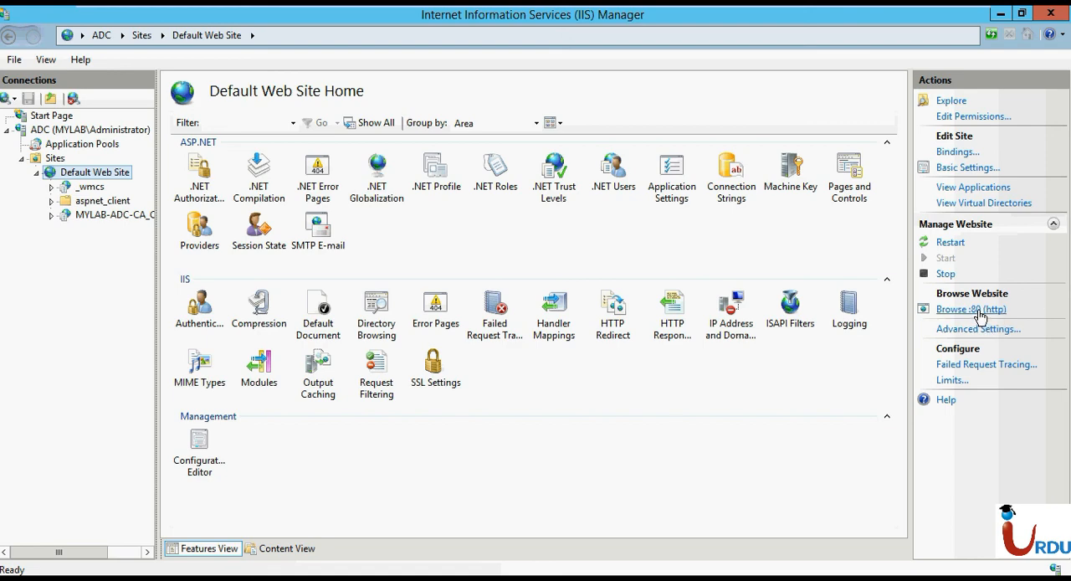
left_click(958, 152)
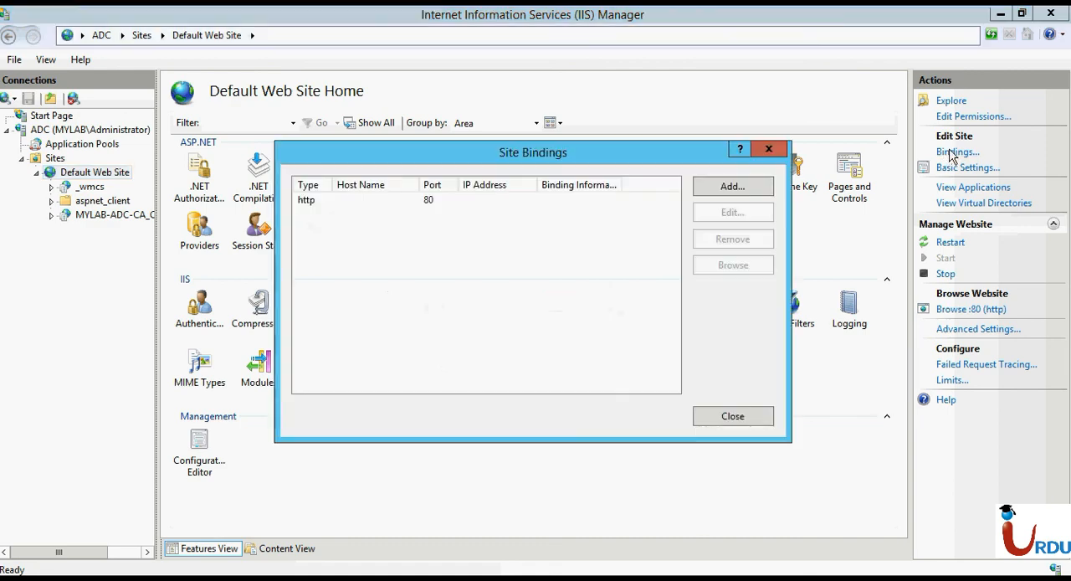
left_click(714, 186)
left_click(407, 223)
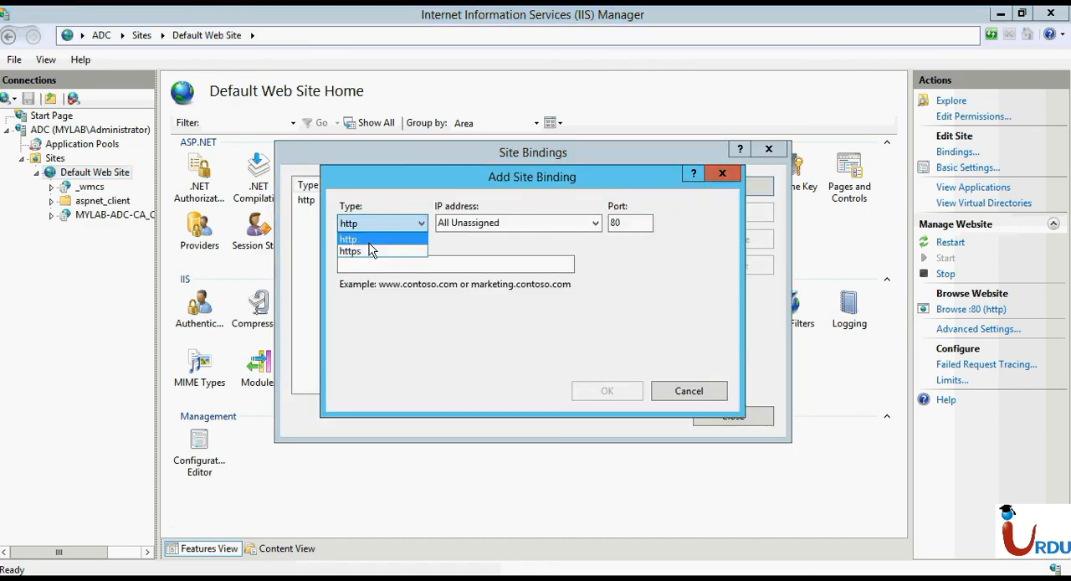
left_click(352, 240)
left_click(368, 223)
left_click(356, 251)
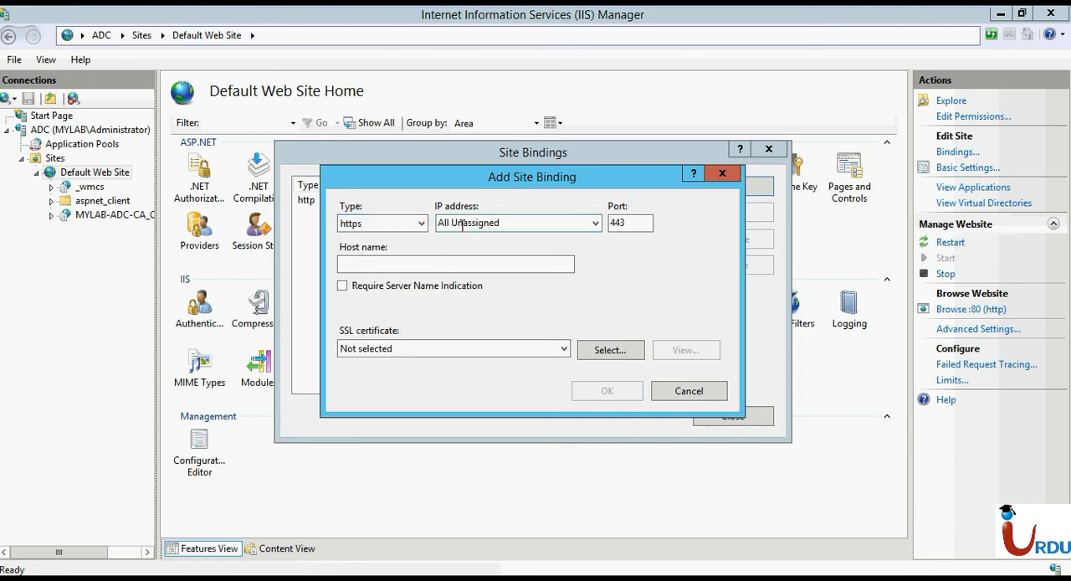
left_click(470, 266)
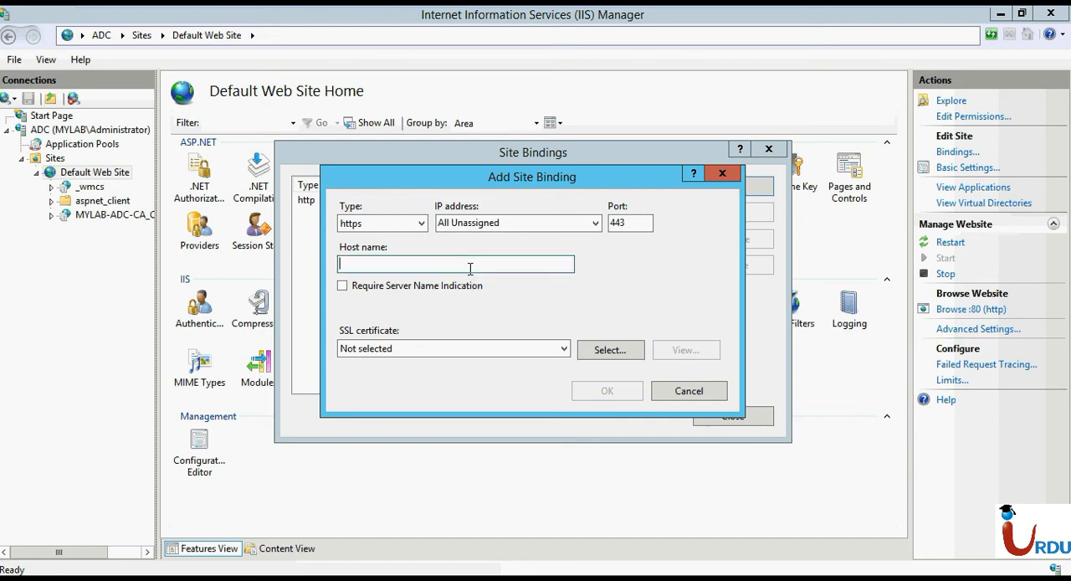
left_click(466, 349)
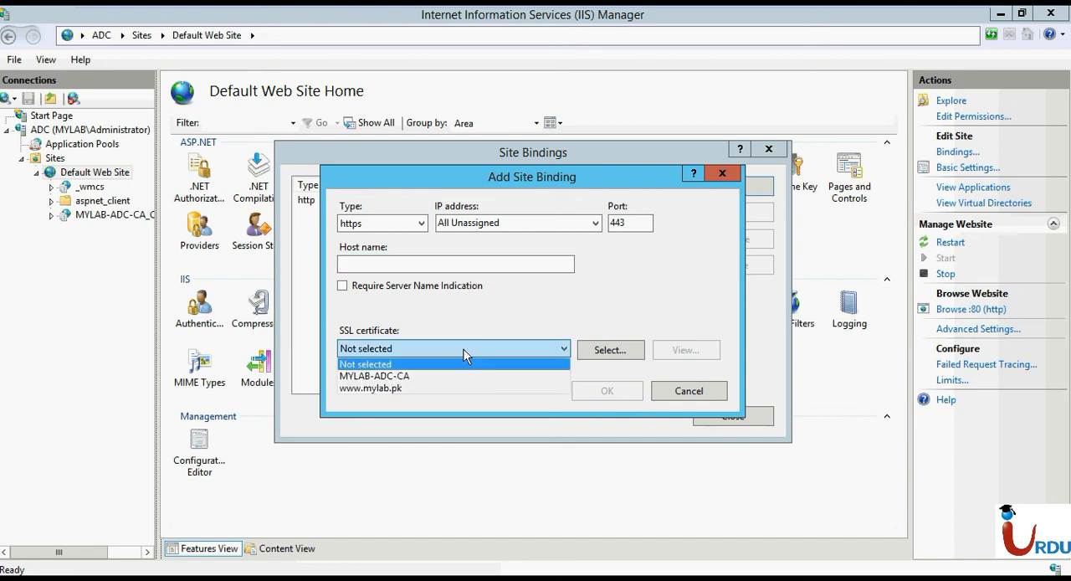
left_click(424, 389)
left_click(393, 265)
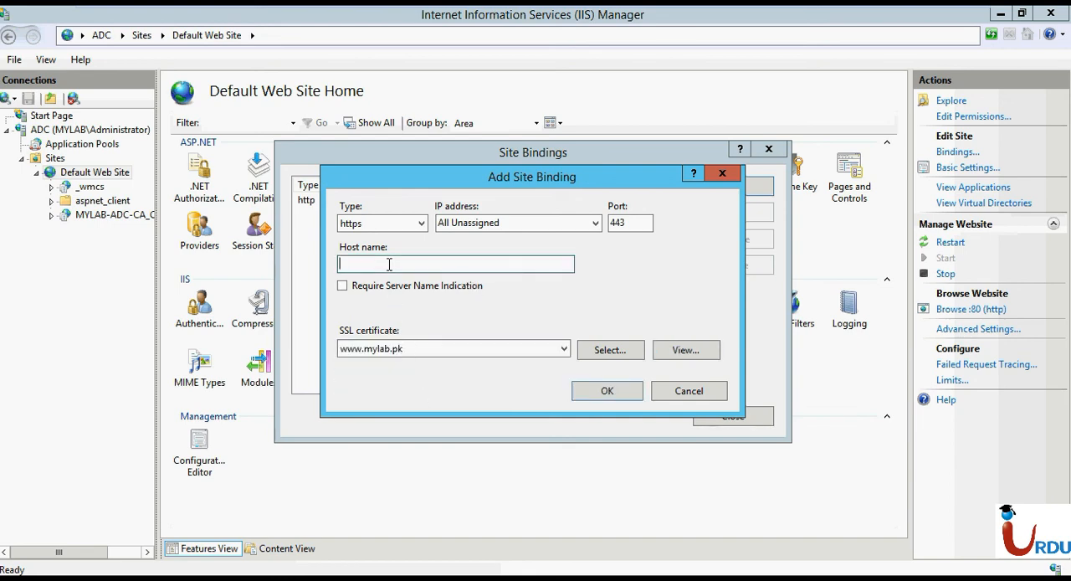
type("www.mylab.pk")
key("Return")
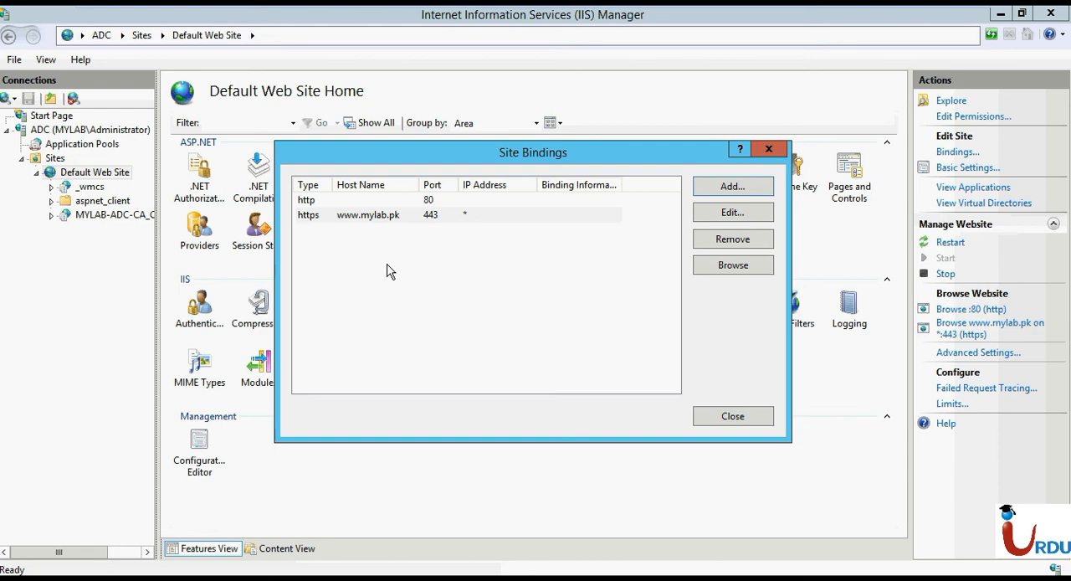
Open DNS Manager through dnsmgmt.msc and expand the Forward Lookup Zones of the ADC server.
key("super+r")
type("dns")
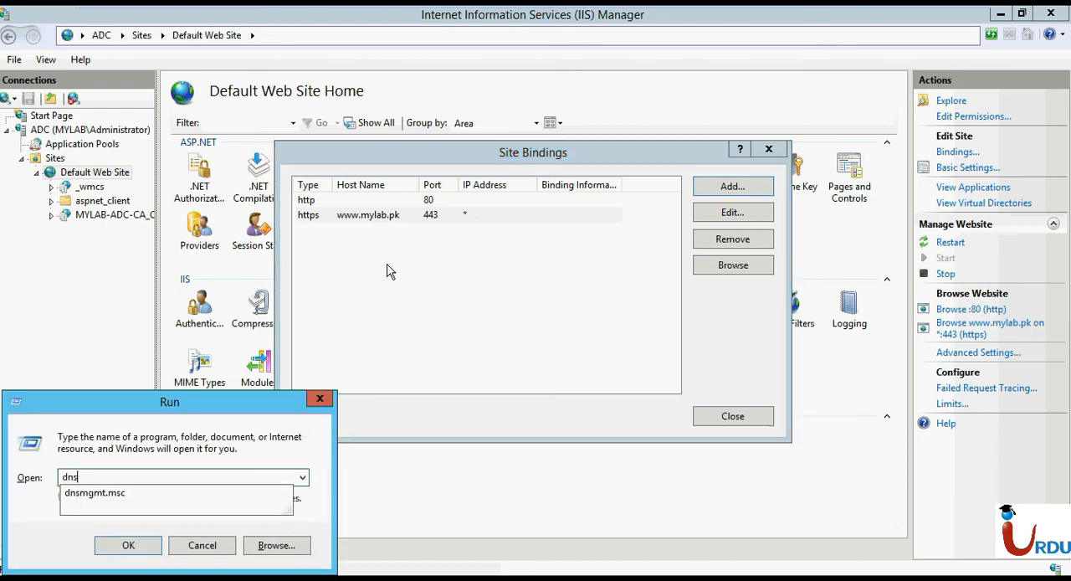
key("Down")
key("Return")
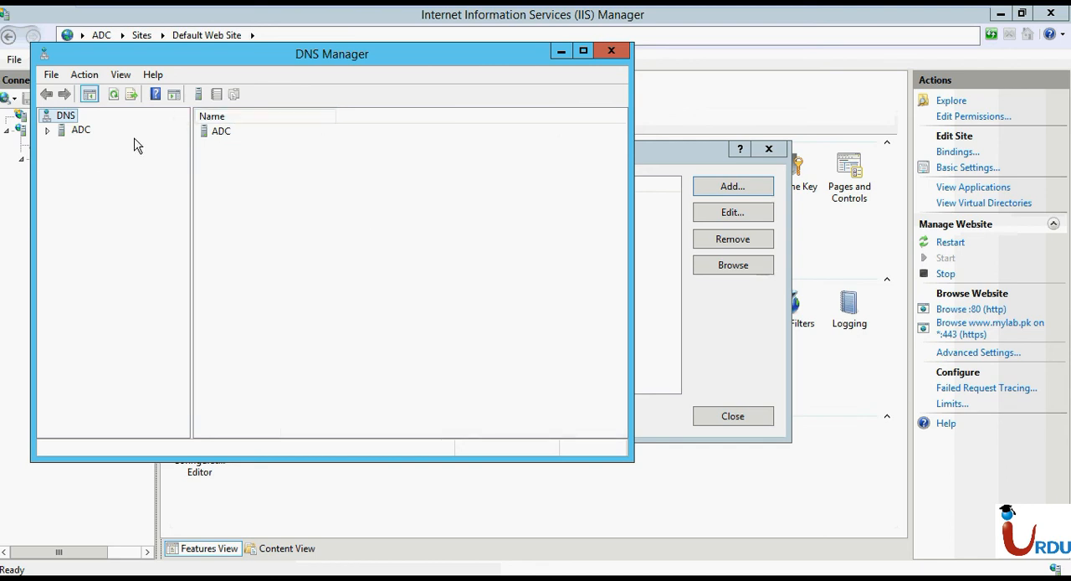
left_click(48, 131)
double_click(69, 160)
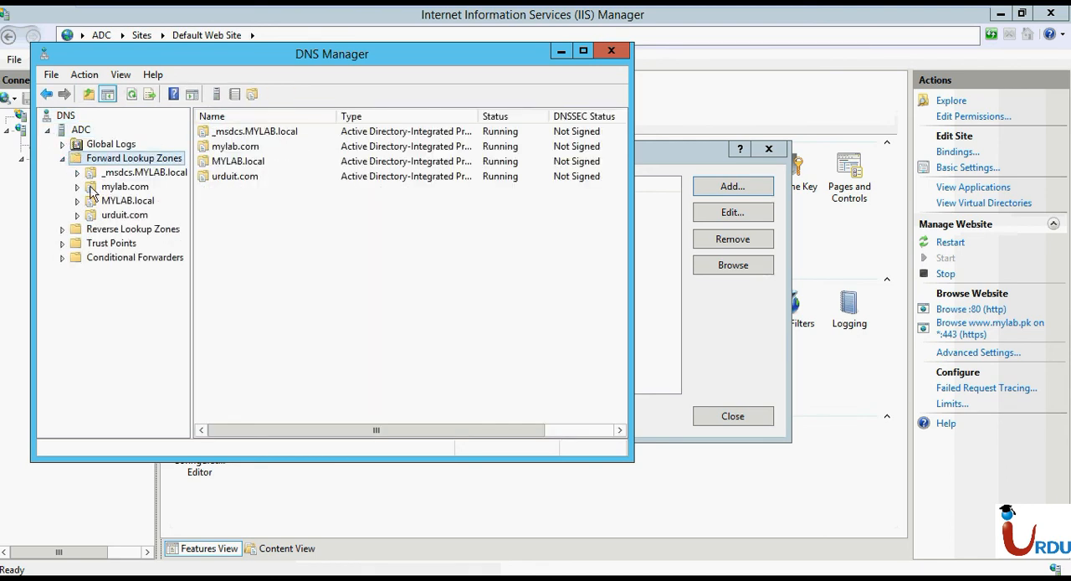
Create an Active Directory-stored primary forward lookup zone named mylab.pk that allows only secure dynamic updates.
right_click(117, 164)
left_click(153, 168)
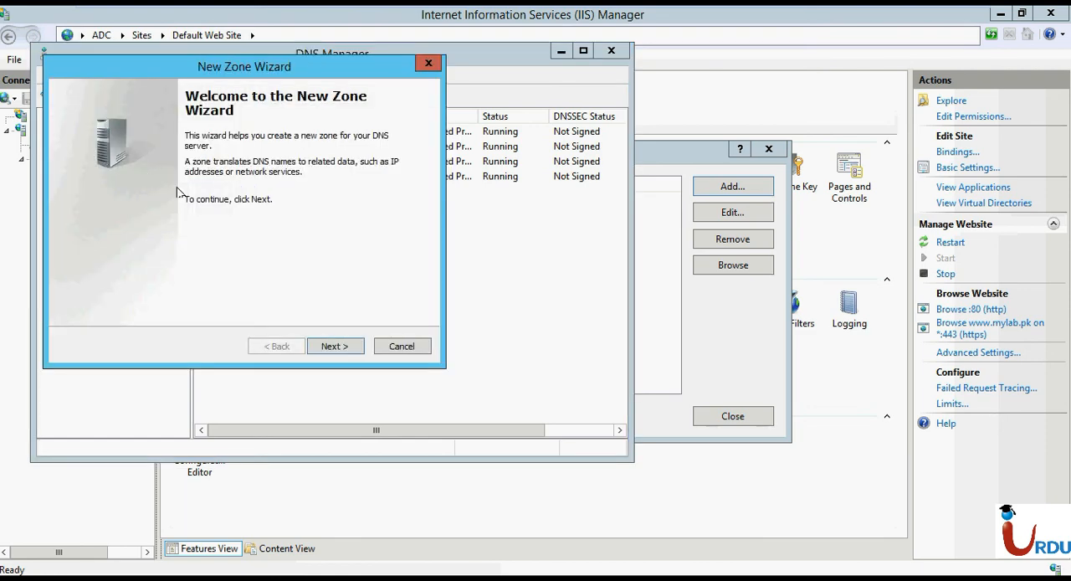
left_click(338, 347)
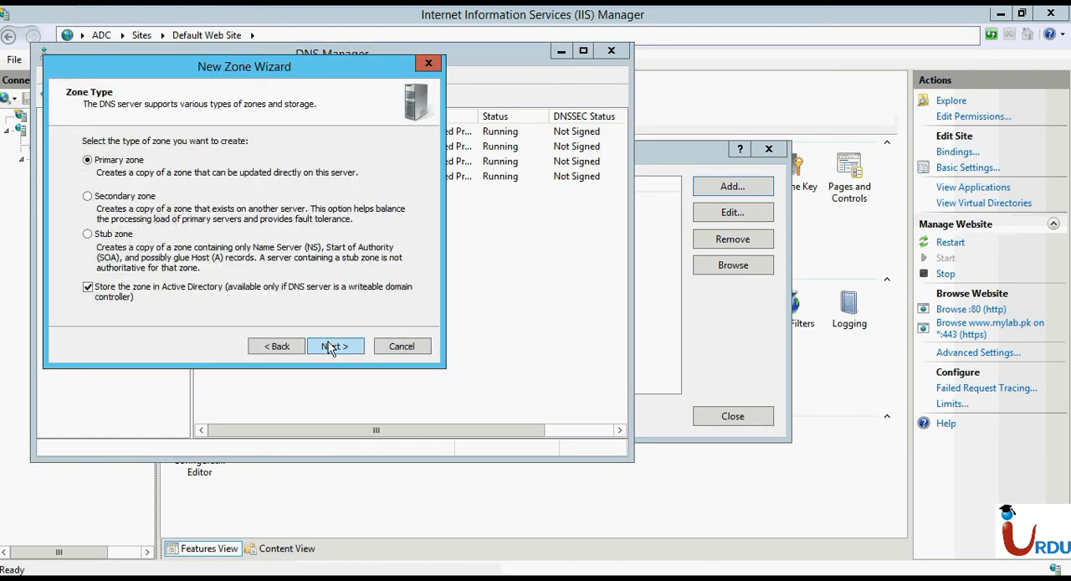
left_click(333, 346)
left_click(332, 347)
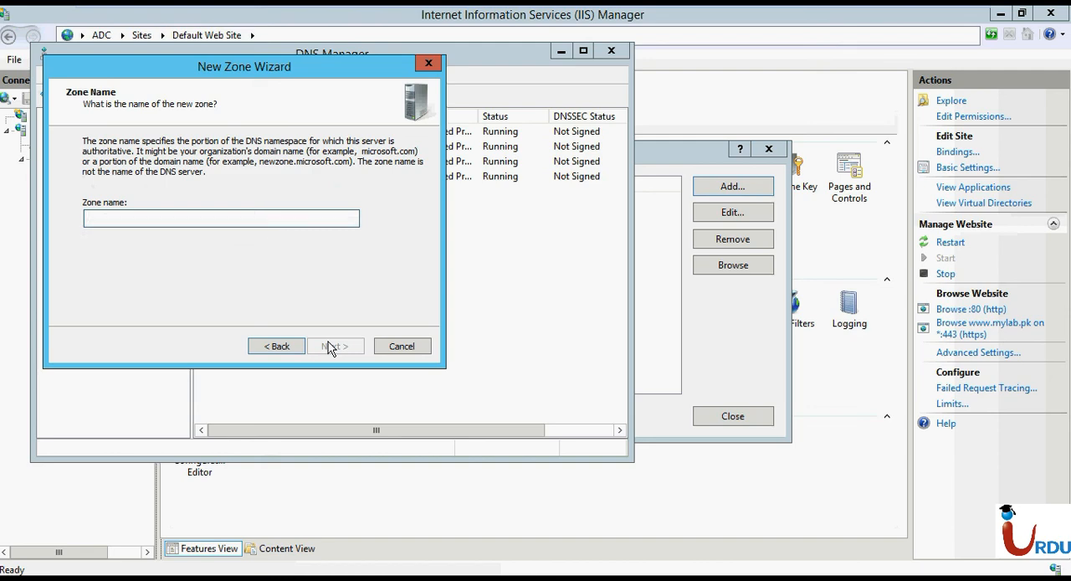
type("mylab.pk")
left_click(335, 346)
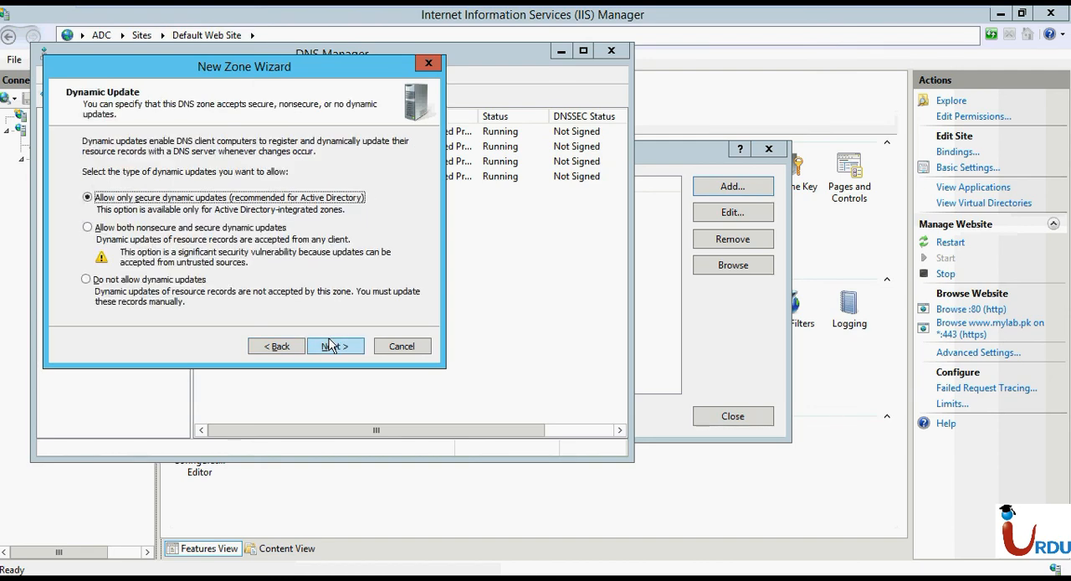
left_click(335, 346)
left_click(333, 345)
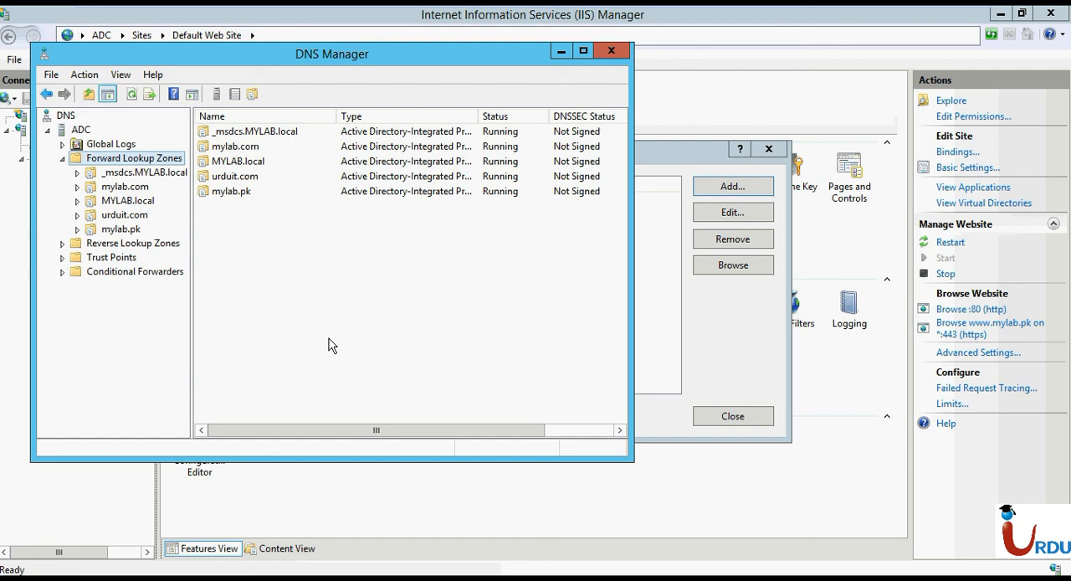
Add a host (A) record to the mylab.pk zone with a blank name and the IP address 10.10.10.5.
left_click(127, 230)
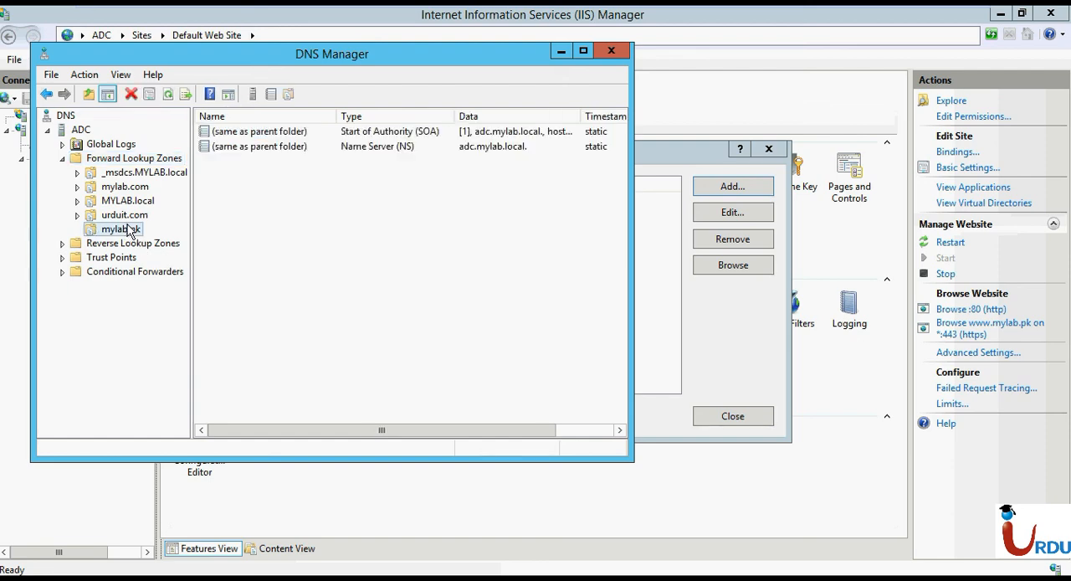
left_click(583, 50)
right_click(323, 144)
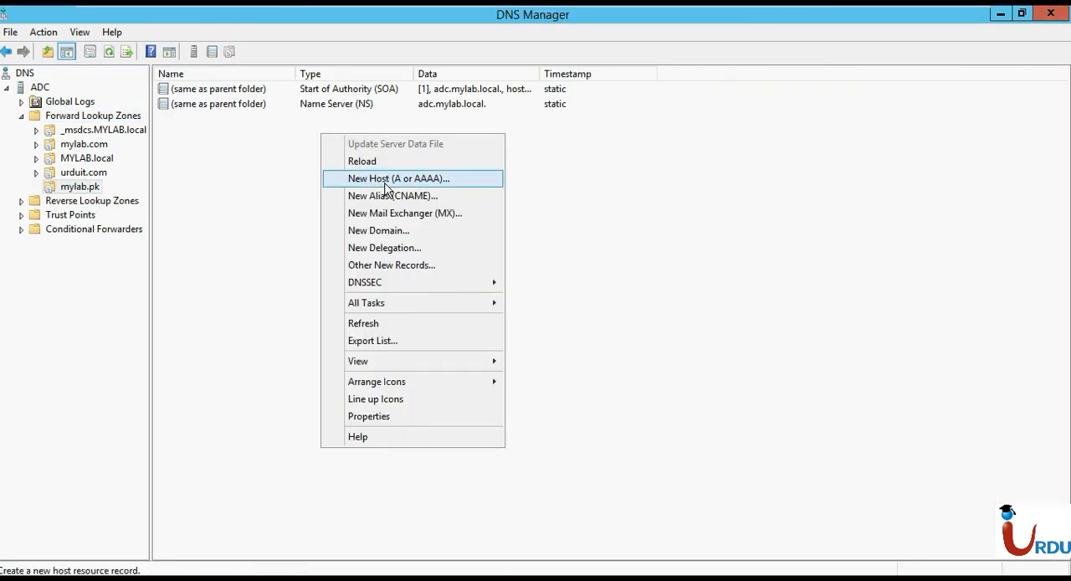
left_click(382, 179)
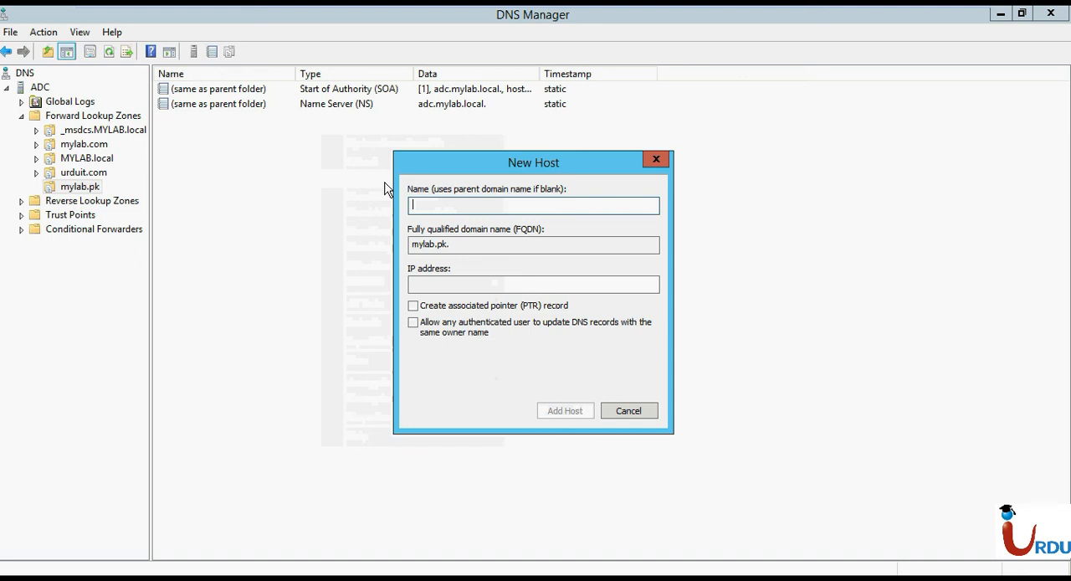
left_click(436, 283)
type("10.10.")
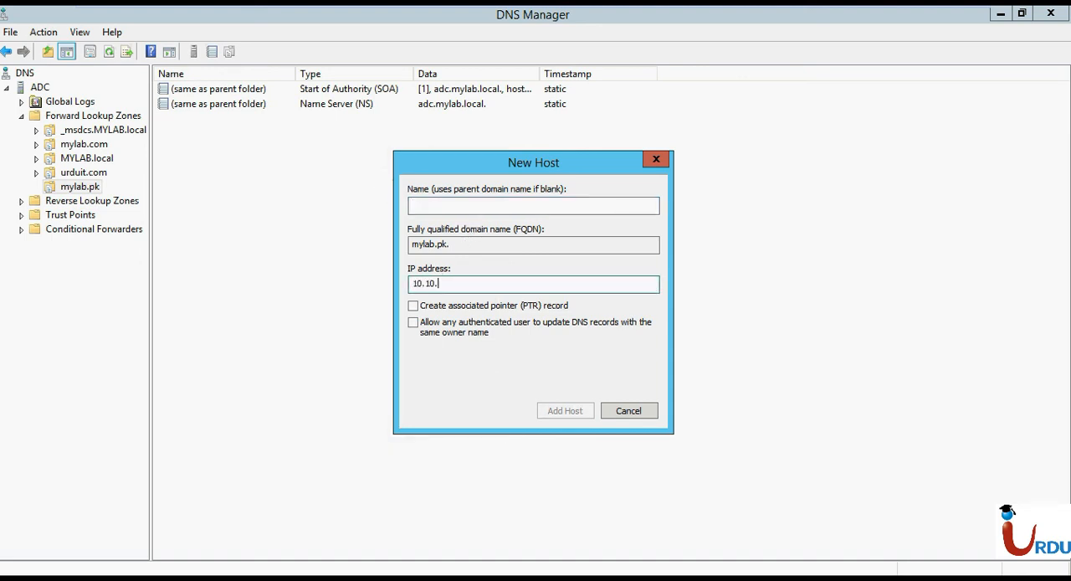
type("10.5")
key("Return")
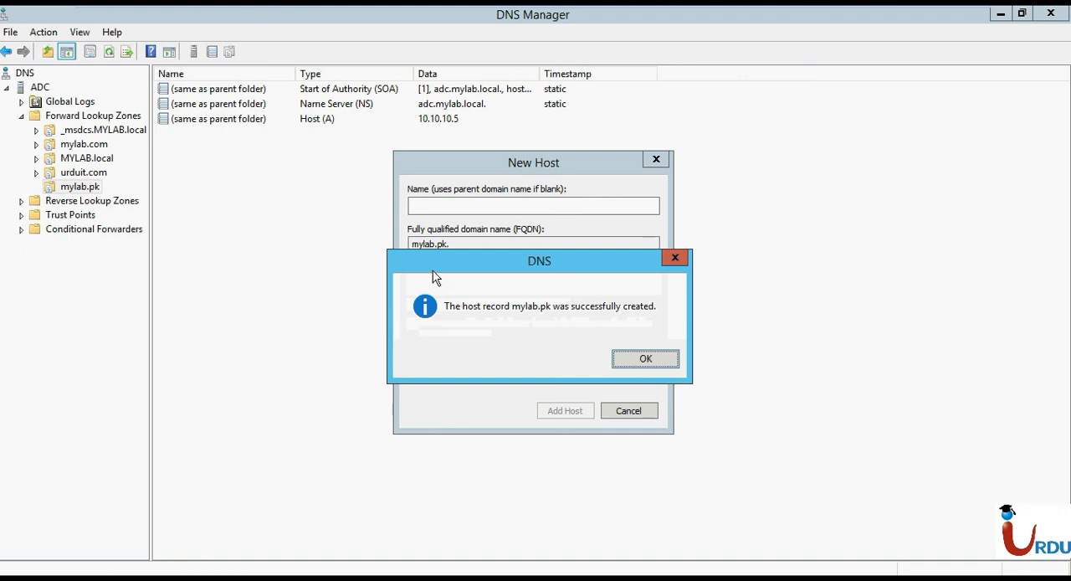
left_click(641, 360)
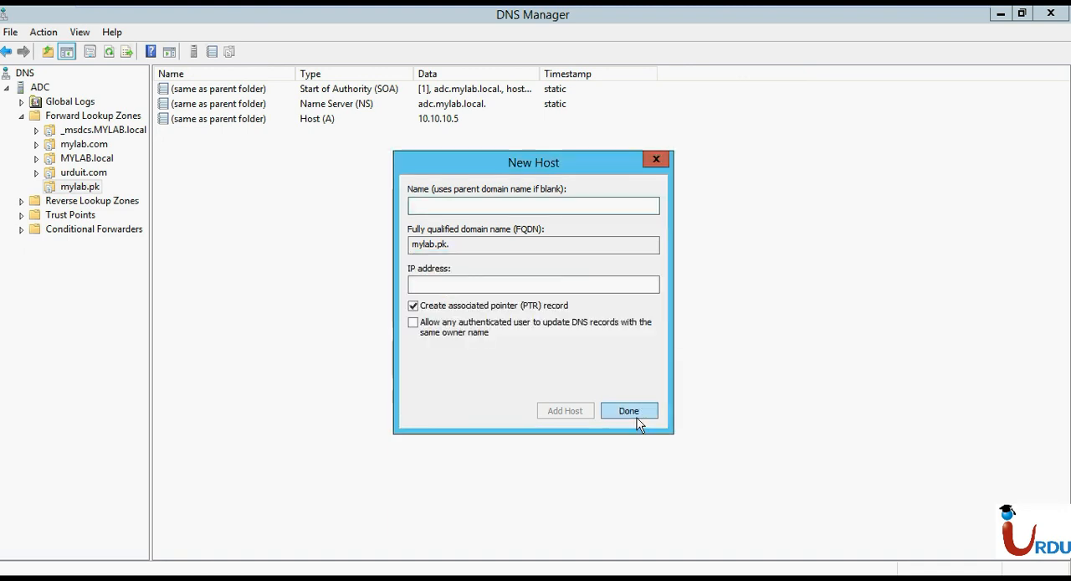
left_click(630, 411)
Create a CNAME alias named www in the mylab.pk zone, with the mylab.pk host record as its target.
right_click(369, 273)
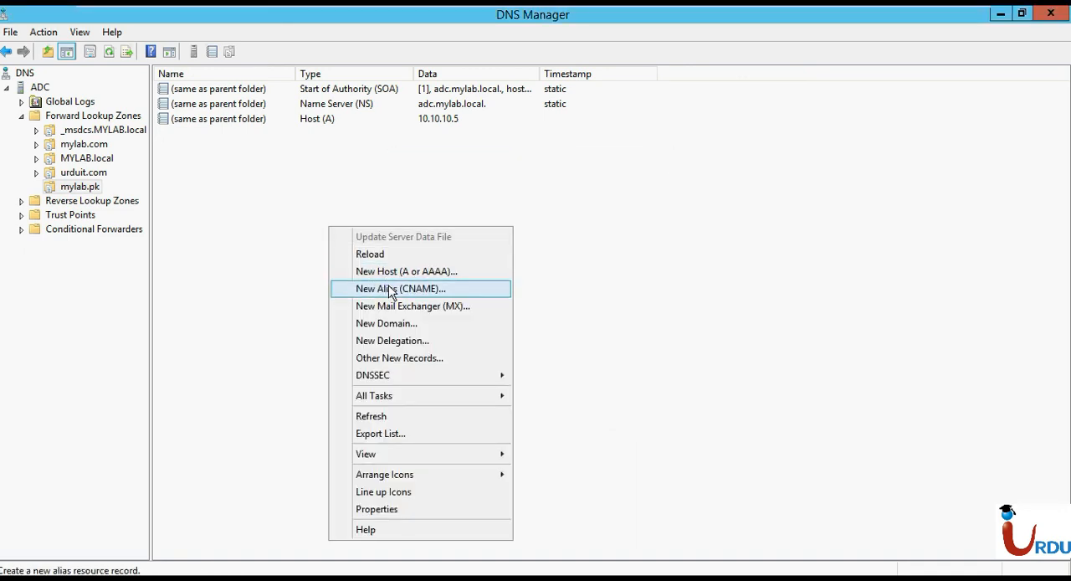
left_click(390, 289)
type("www")
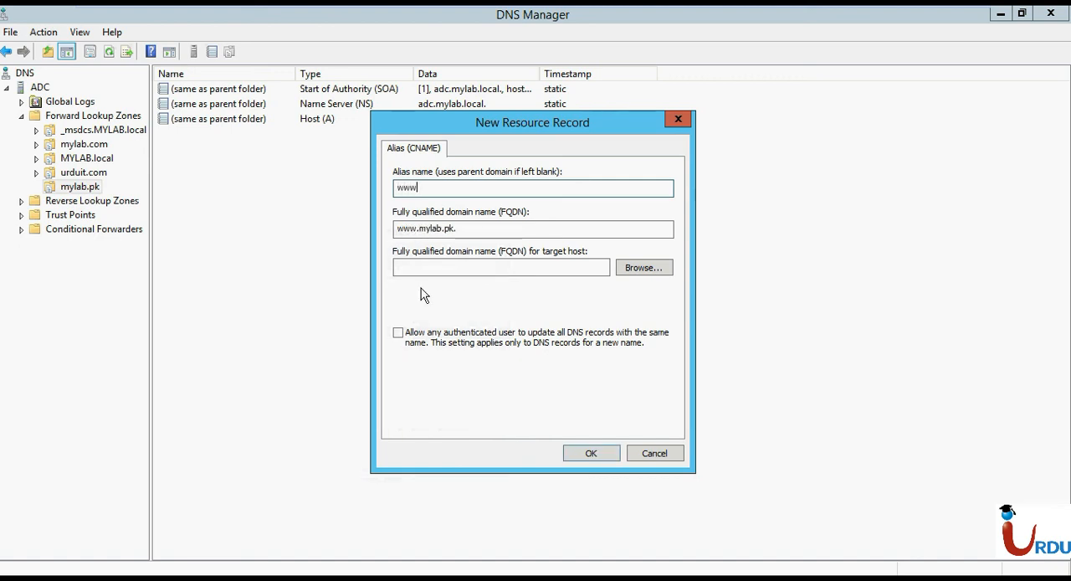
left_click_drag(461, 229, 385, 231)
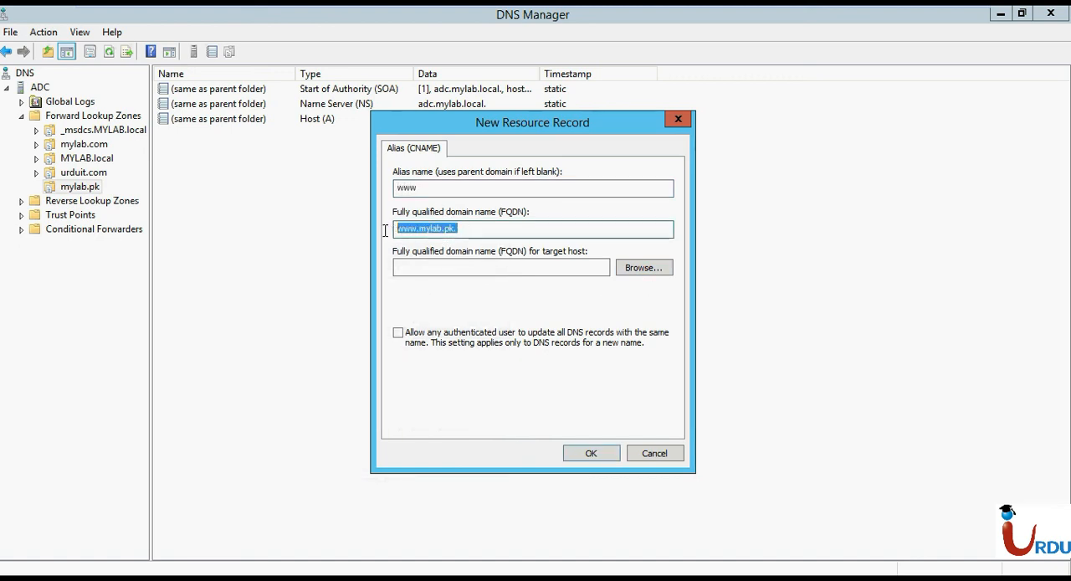
left_click(643, 267)
left_click(419, 244)
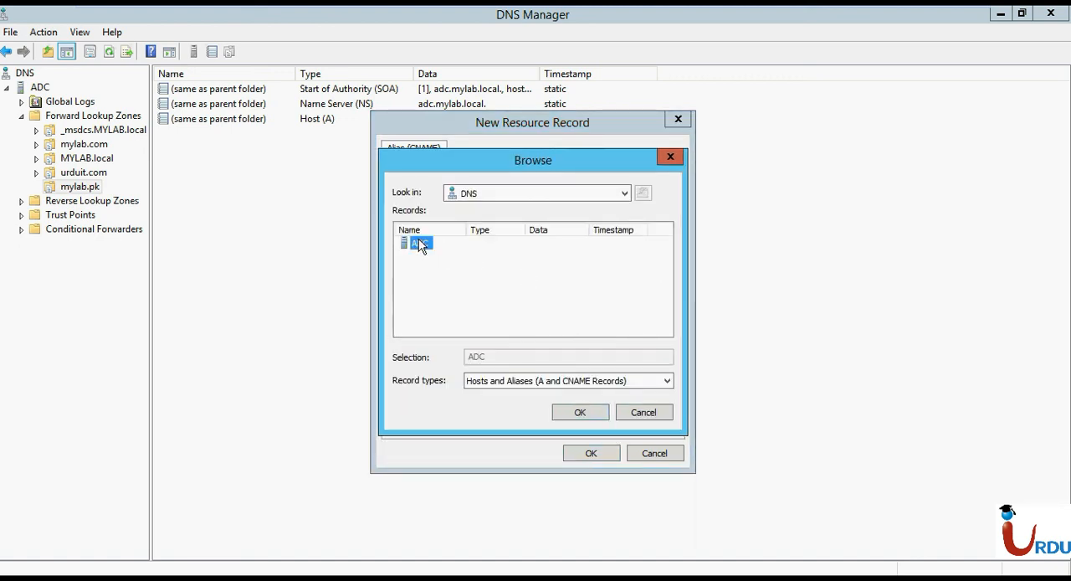
double_click(420, 244)
double_click(421, 245)
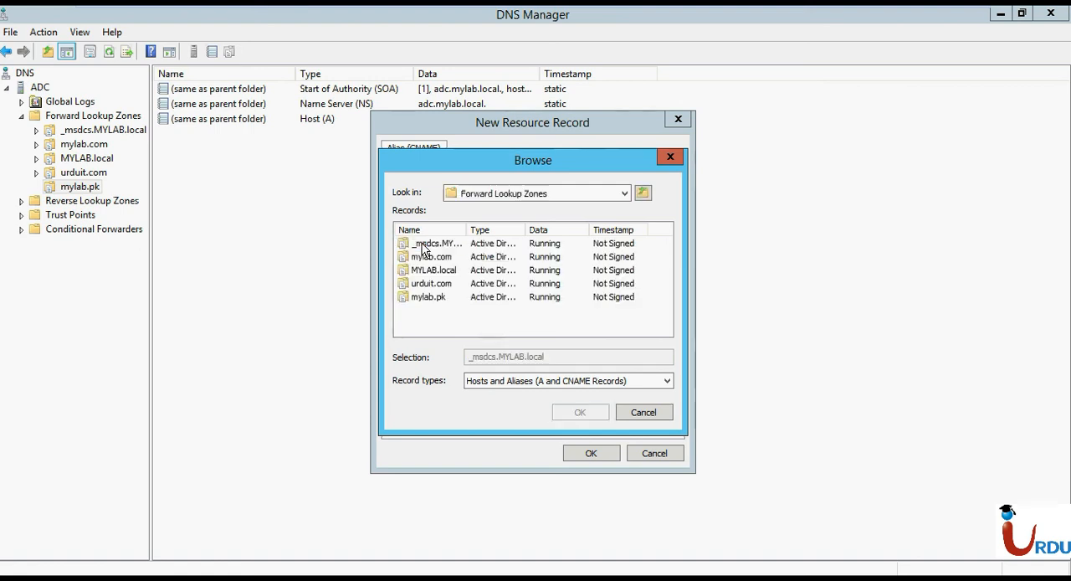
double_click(430, 297)
left_click(418, 245)
double_click(418, 245)
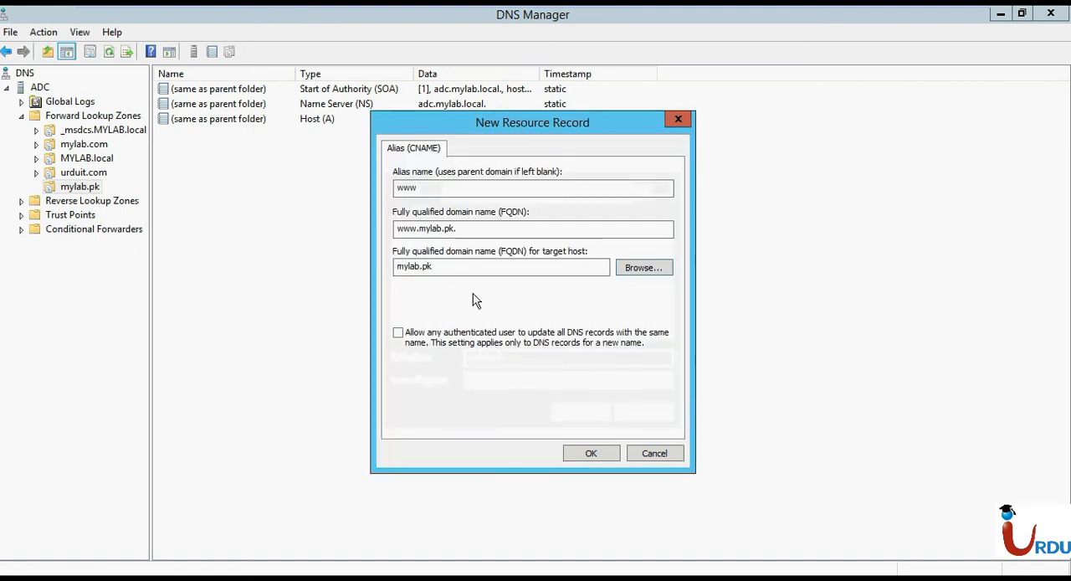
left_click(586, 453)
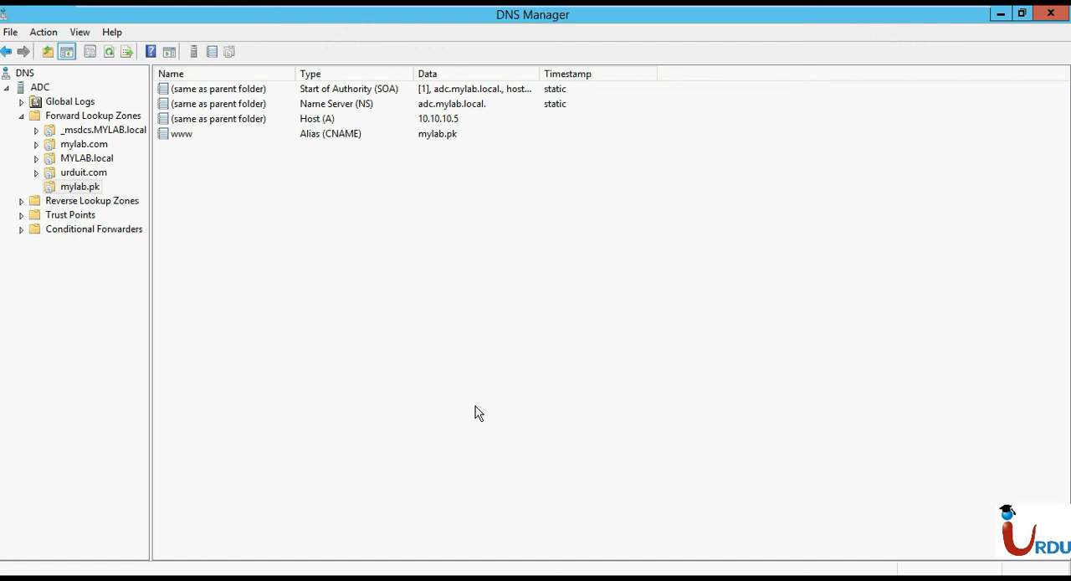
key("super+r")
key("Return")
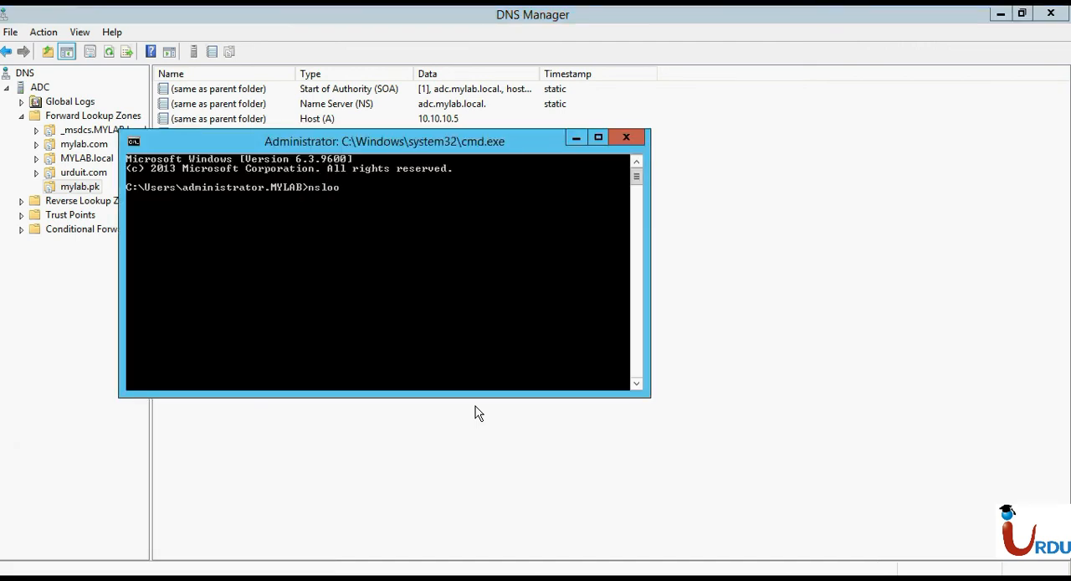
key("Return")
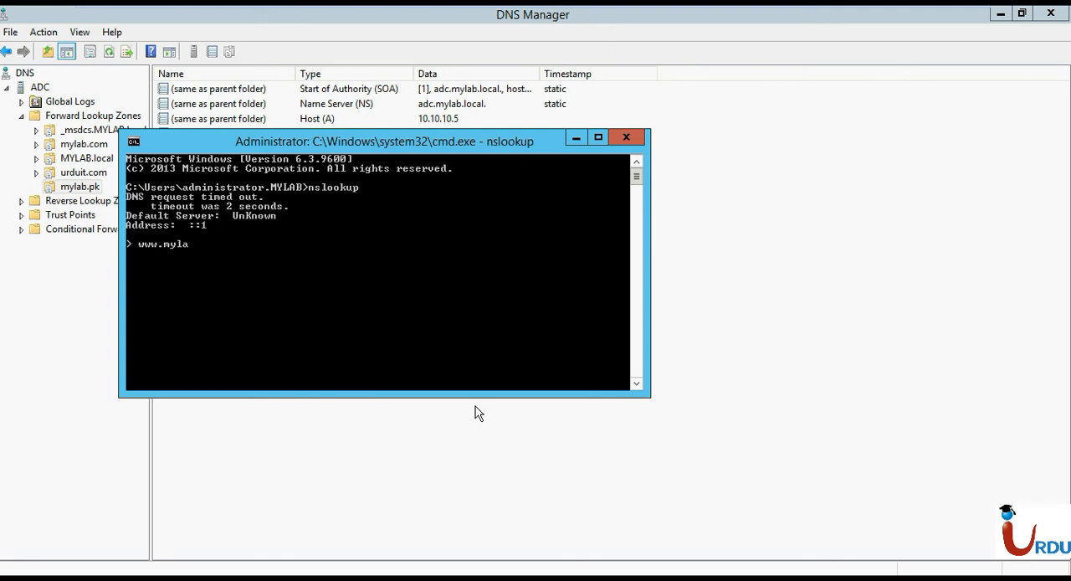
type("www.mylab.local")
key("Return")
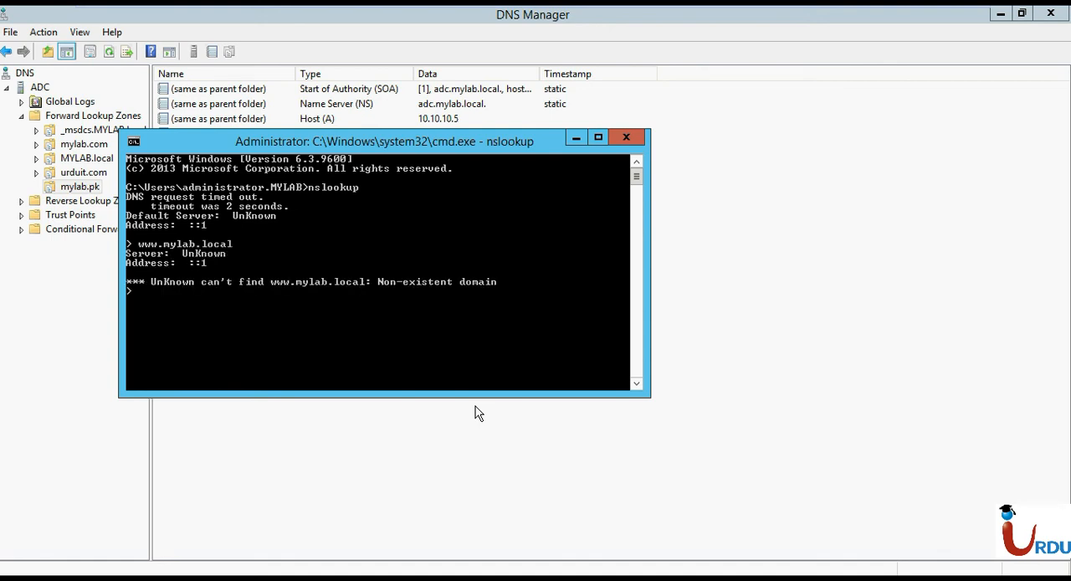
key("Up")
key("Return")
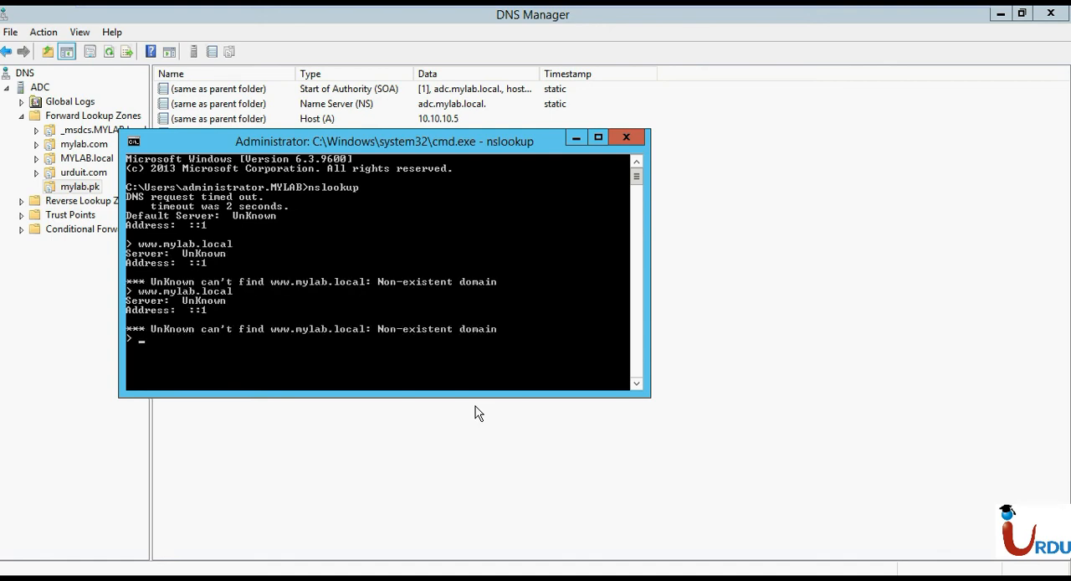
key("Up")
key("BackSpace")
type("pk")
key("Return")
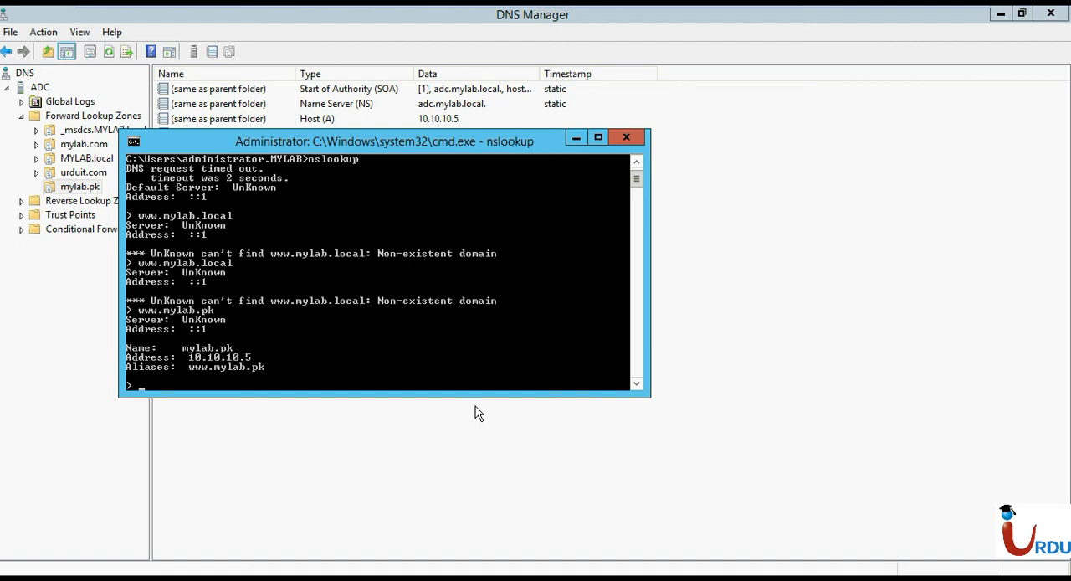
left_click(626, 136)
left_click(331, 576)
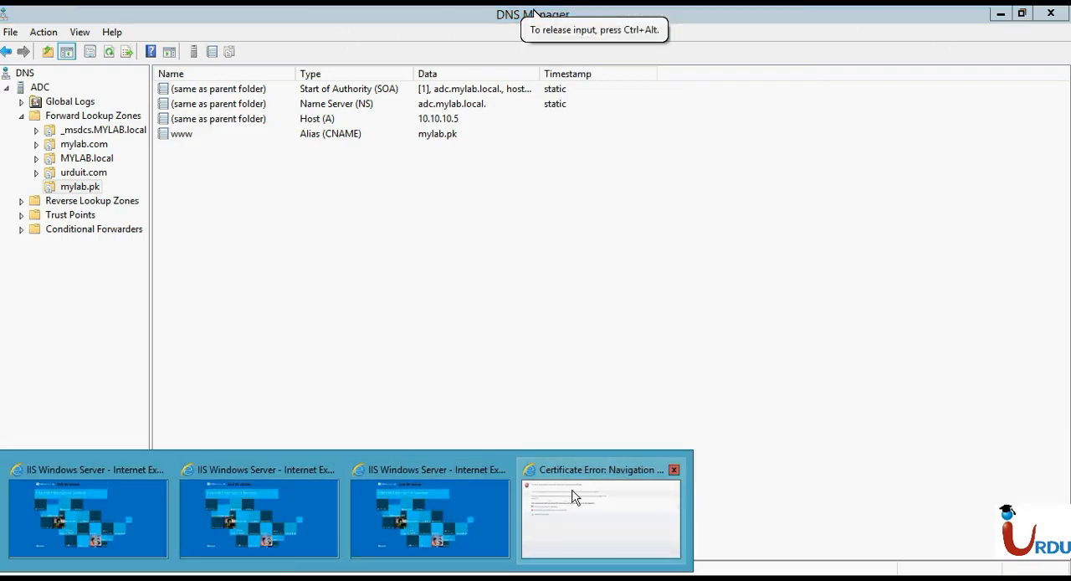
left_click(463, 504)
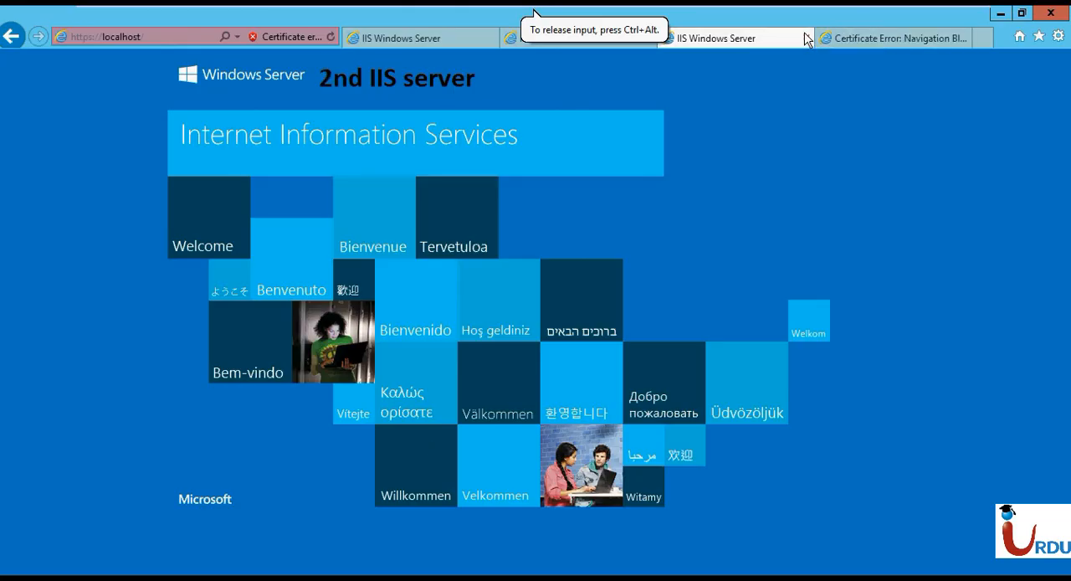
left_click(377, 38)
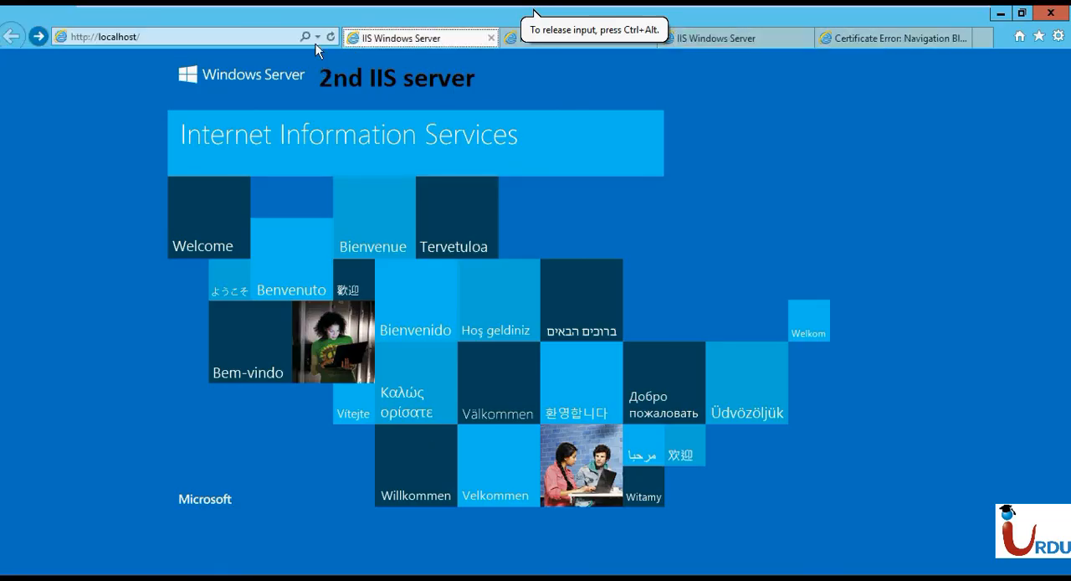
left_click(156, 34)
type("ww")
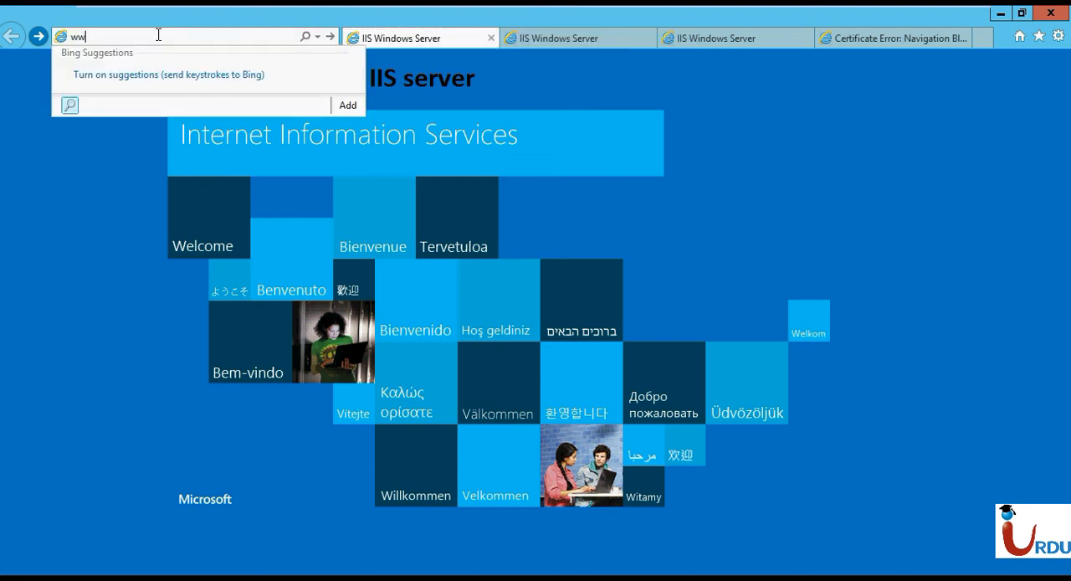
type("w.mylab.pk")
key("Return")
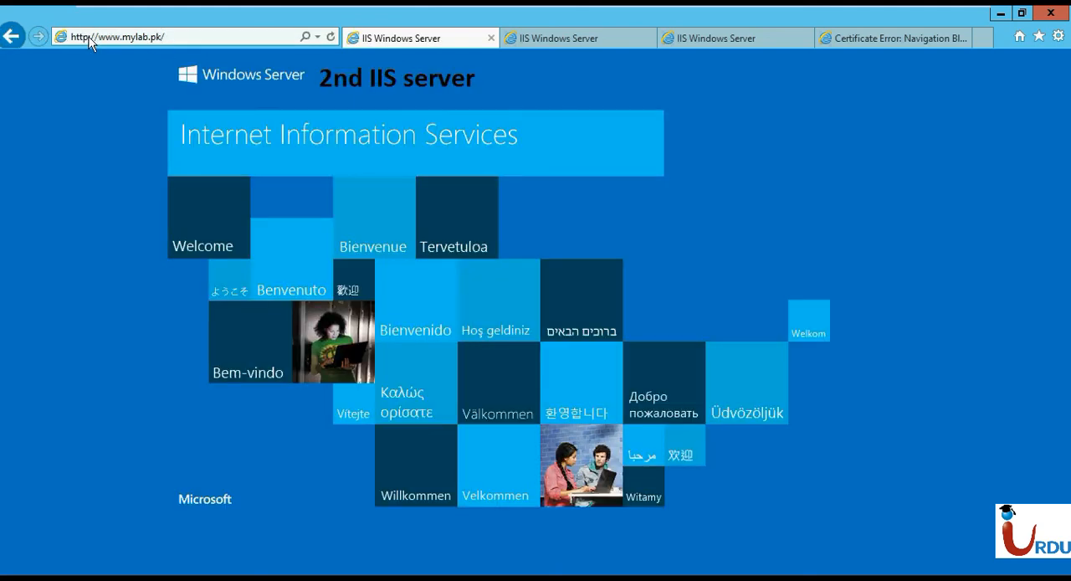
left_click(565, 39)
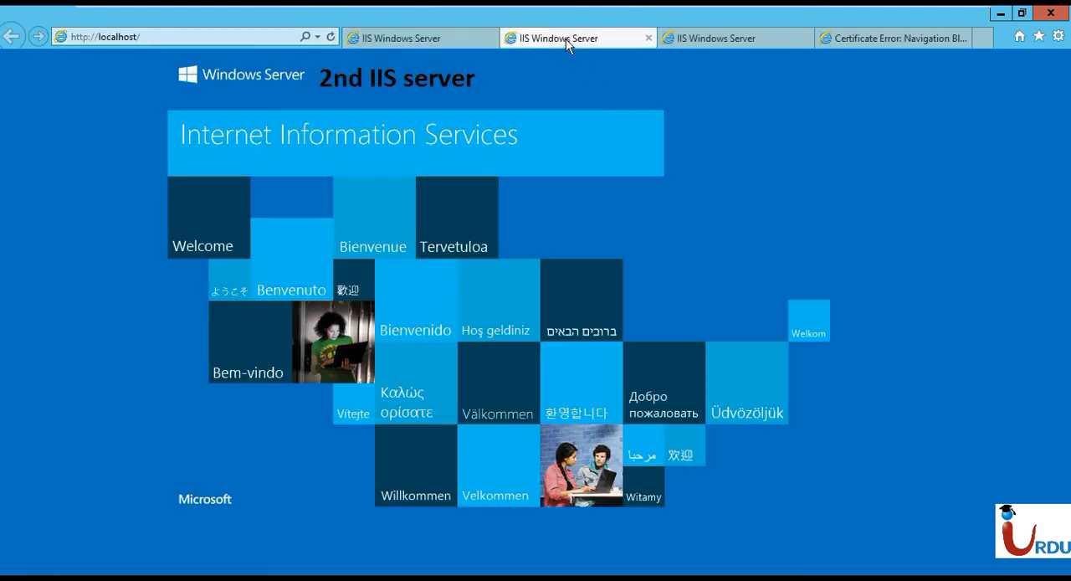
left_click(127, 39)
type("htt")
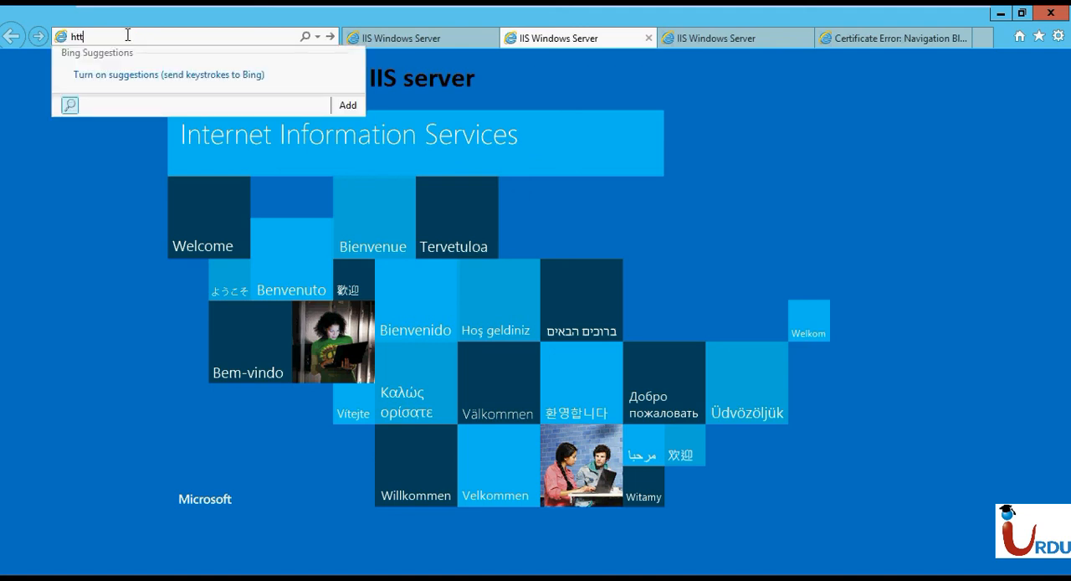
type("ps://www.m")
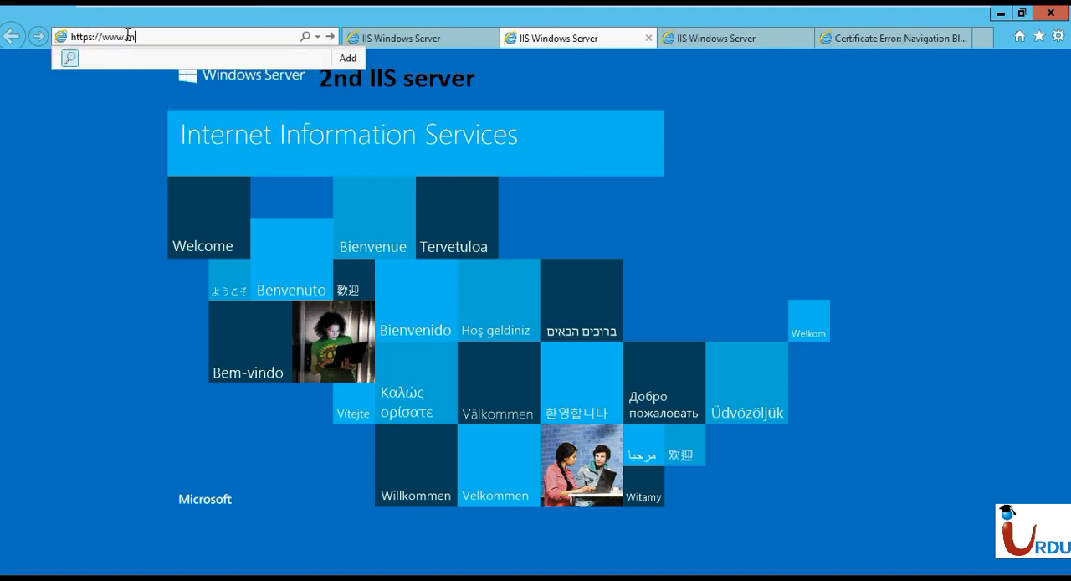
type("ylab.pk")
key("Return")
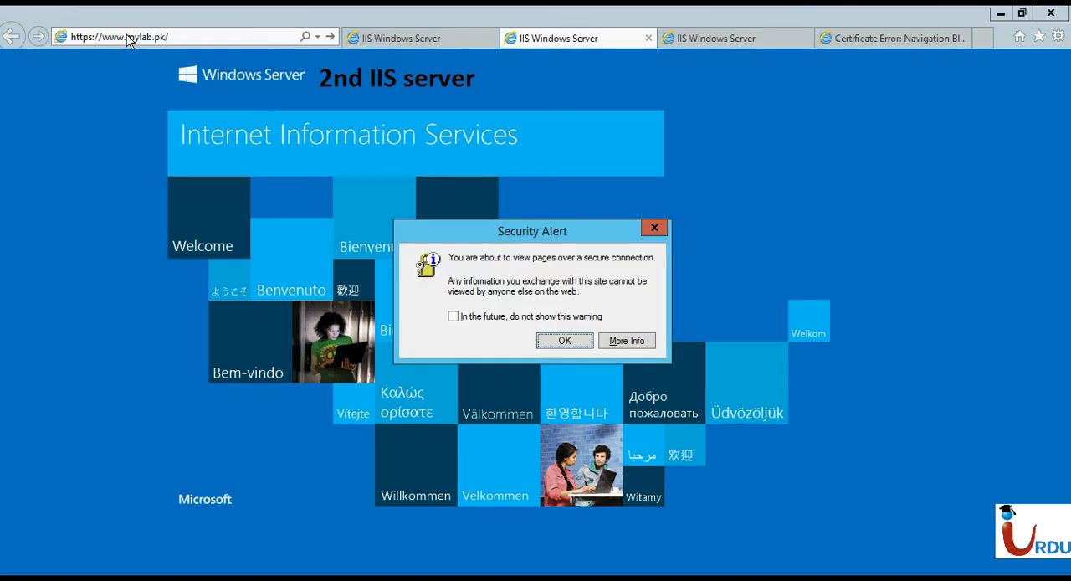
left_click(564, 337)
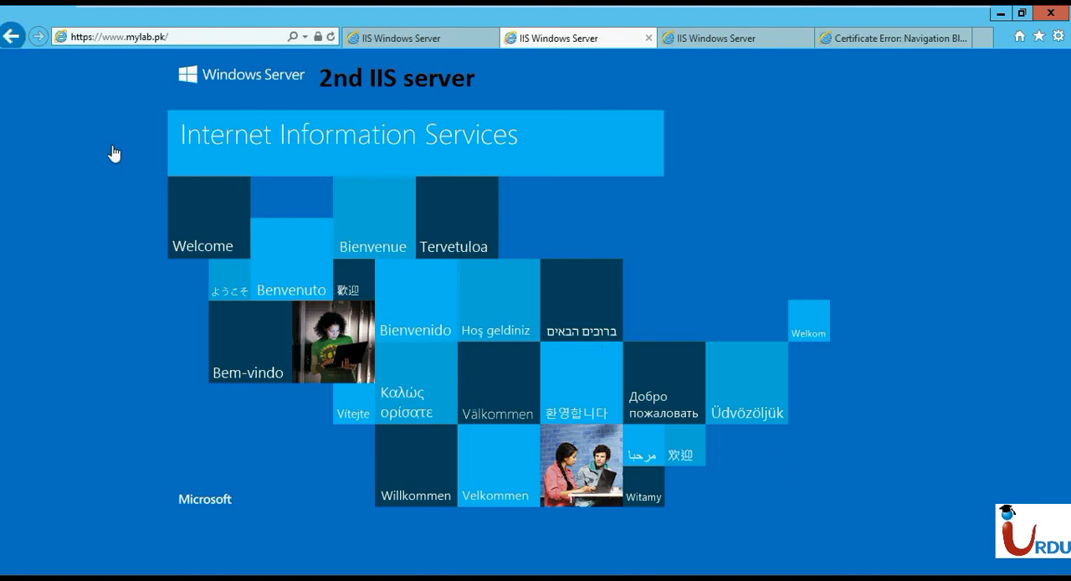
View the website's certificate and examine its details, including the issuer, validity and subject fields.
left_click(319, 40)
left_click(201, 204)
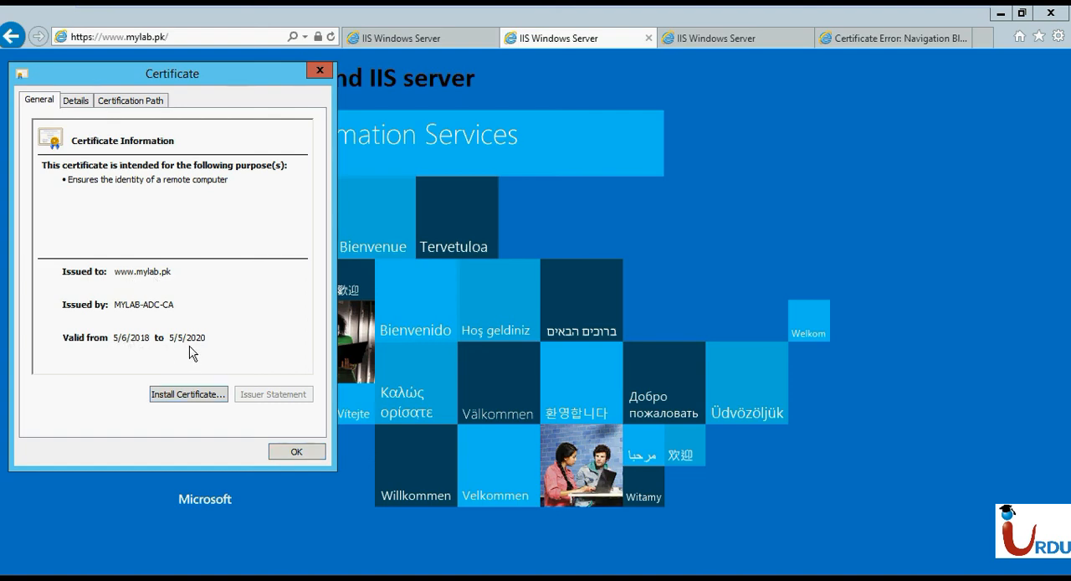
left_click(82, 101)
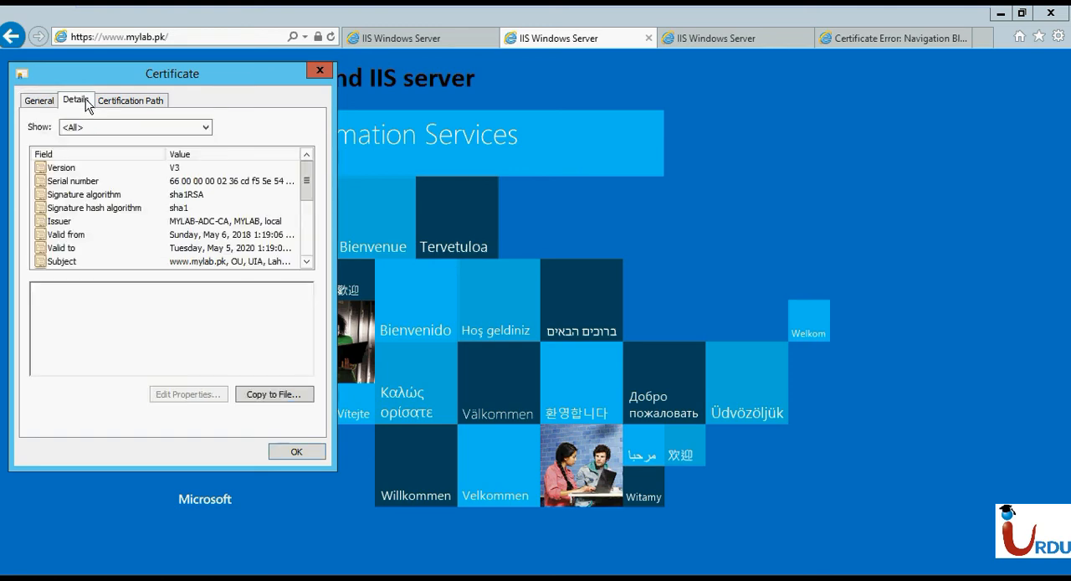
left_click(205, 235)
left_click(200, 221)
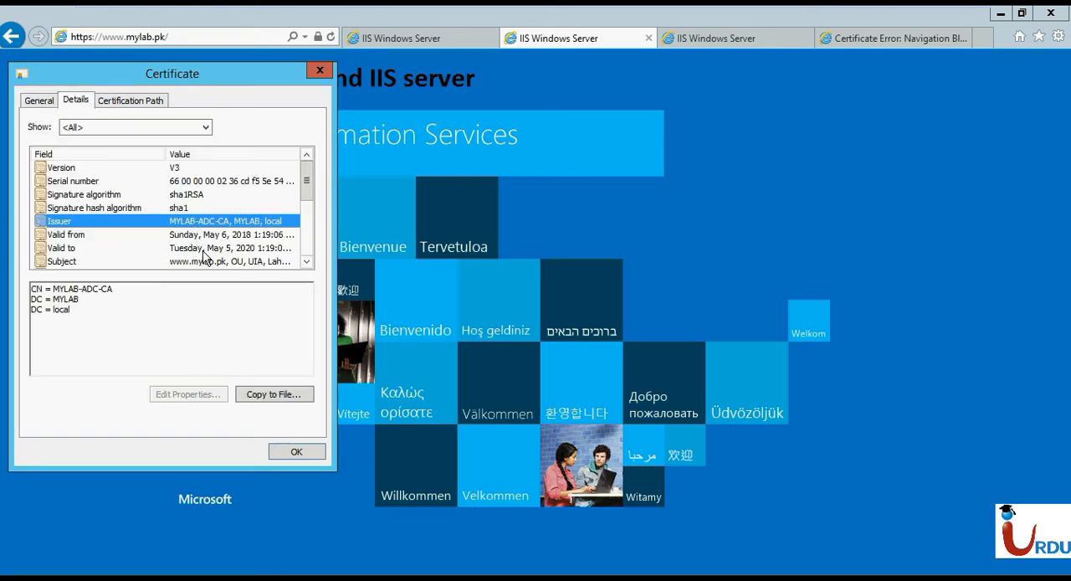
left_click(306, 261)
left_click(306, 261)
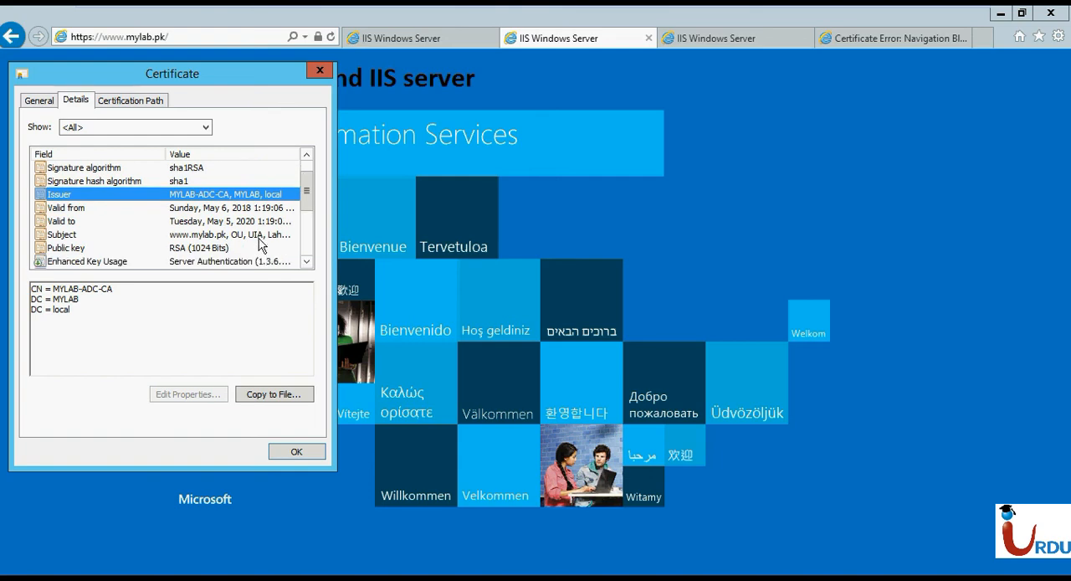
left_click(259, 239)
left_click(307, 261)
left_click(307, 261)
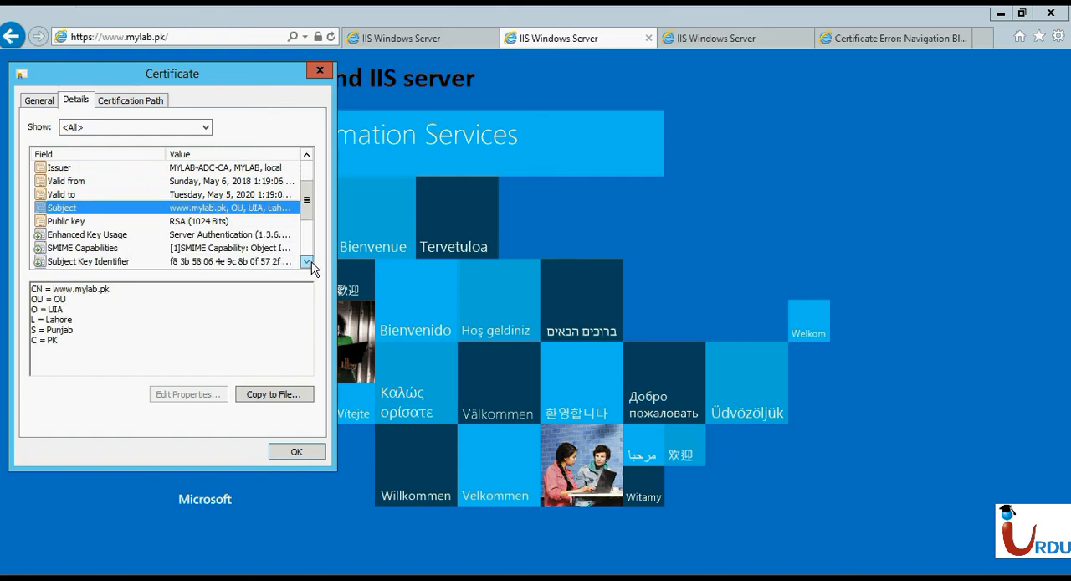
left_click(225, 247)
left_click(221, 195)
left_click(130, 101)
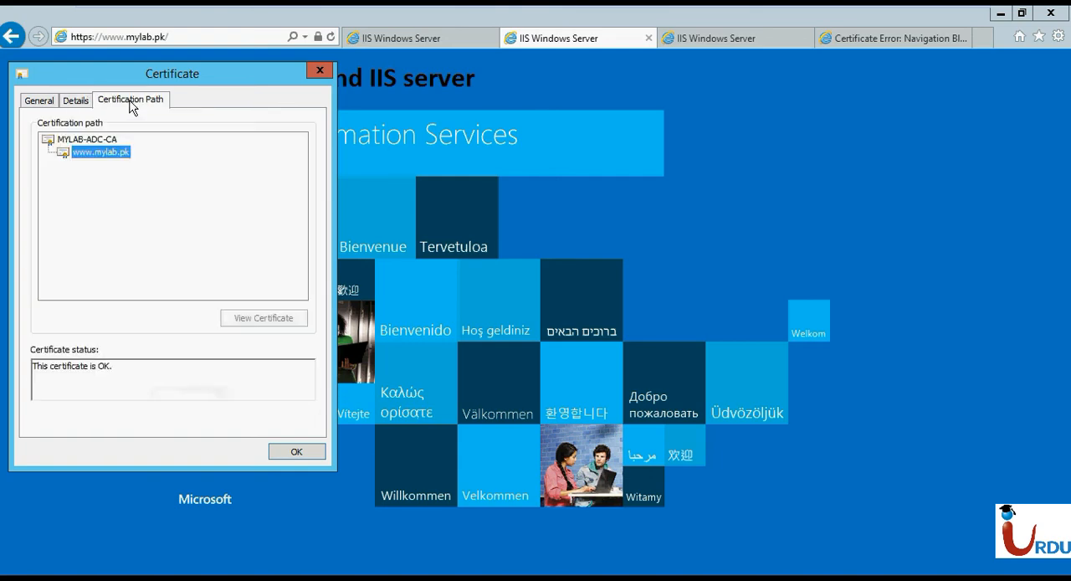
left_click(115, 140)
left_click(117, 153)
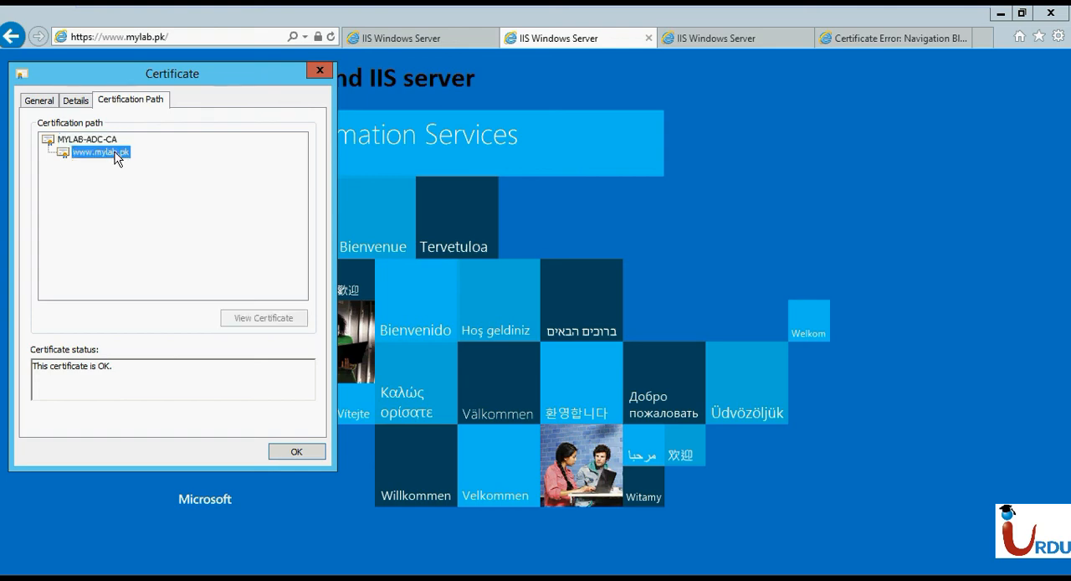
left_click(316, 452)
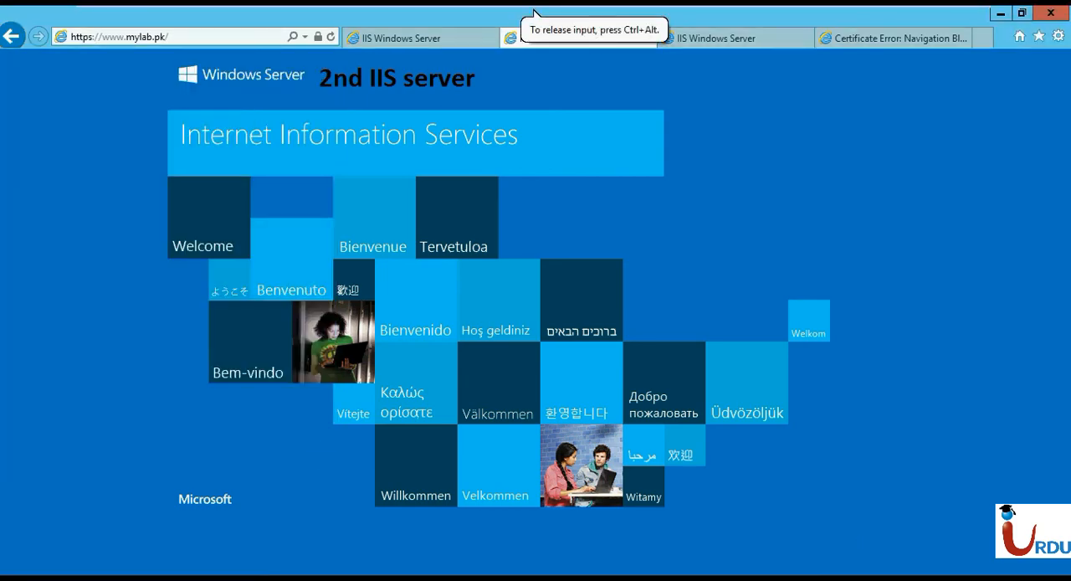